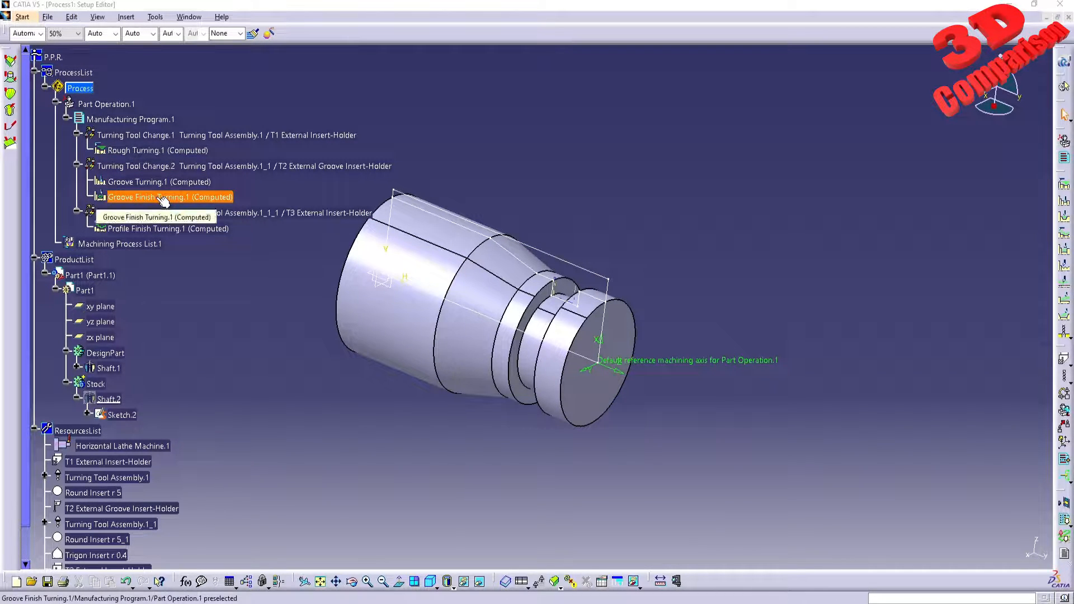
Step: Replay the Profile Finish Turning.1 tool path as a full material-removal video, inspect the machined part, and close the operation
double_click(204, 228)
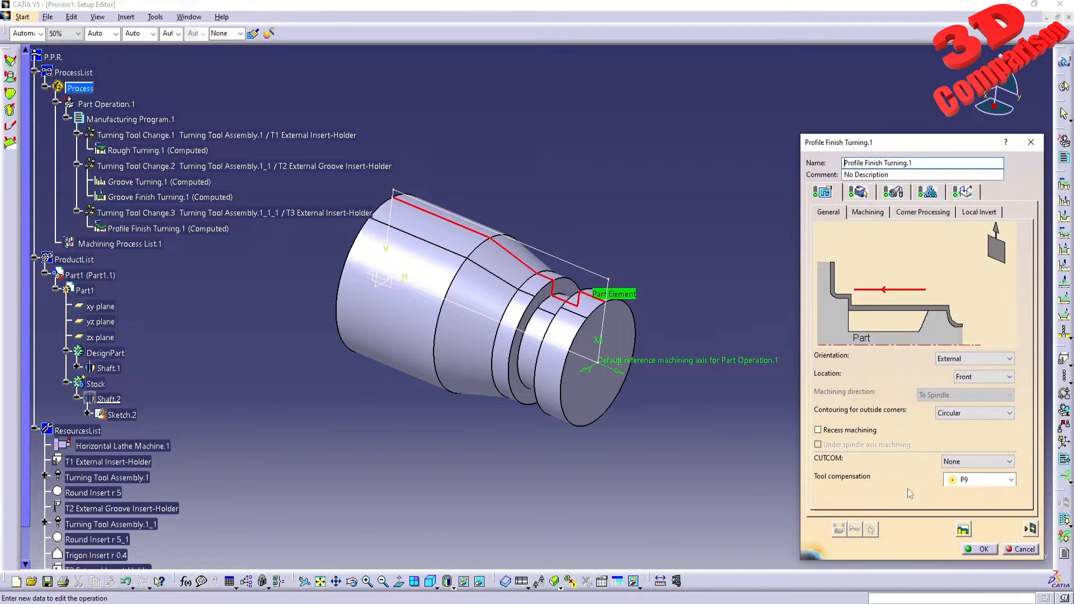
left_click(1019, 523)
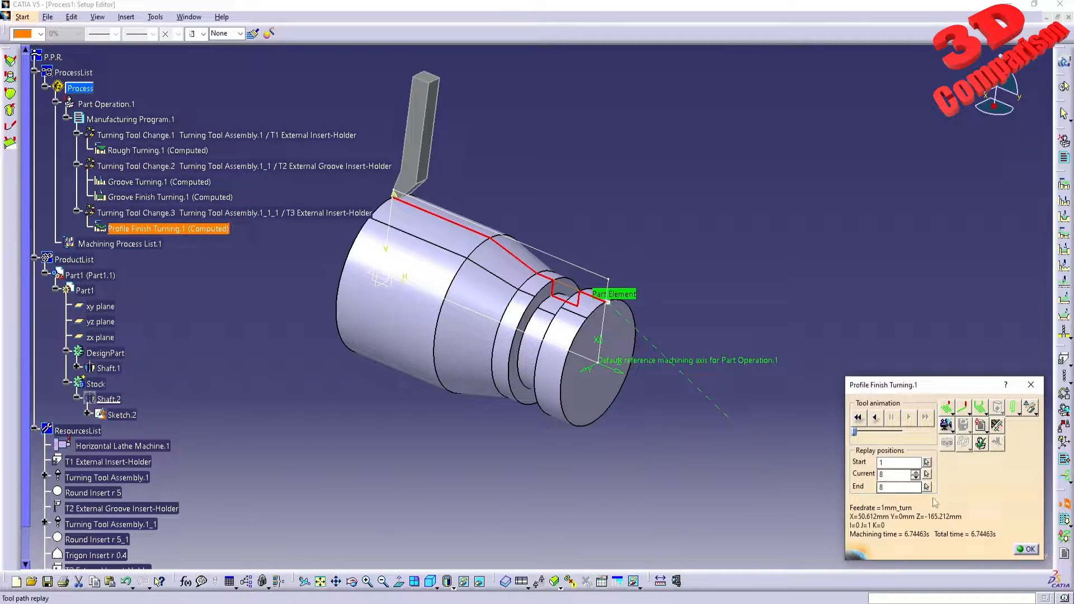
left_click(946, 426)
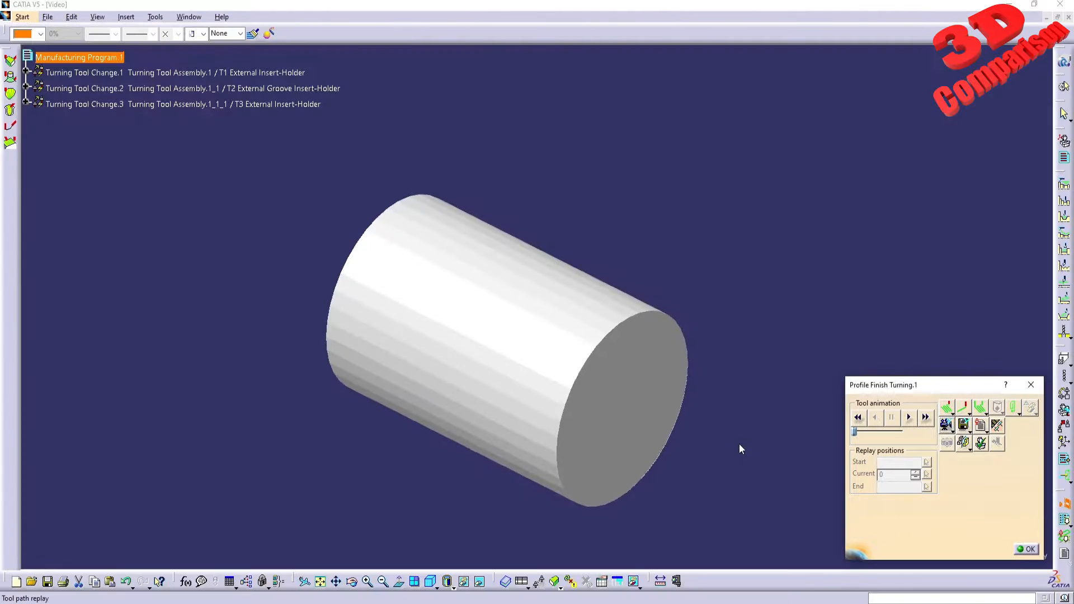
left_click(909, 419)
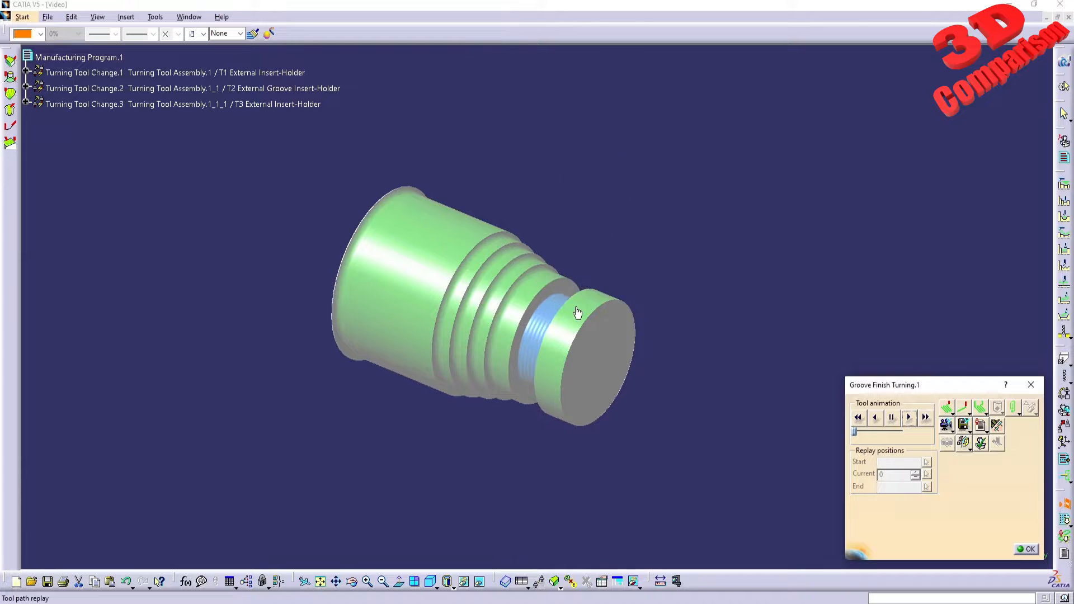
middle_click_drag(576, 314, 460, 262)
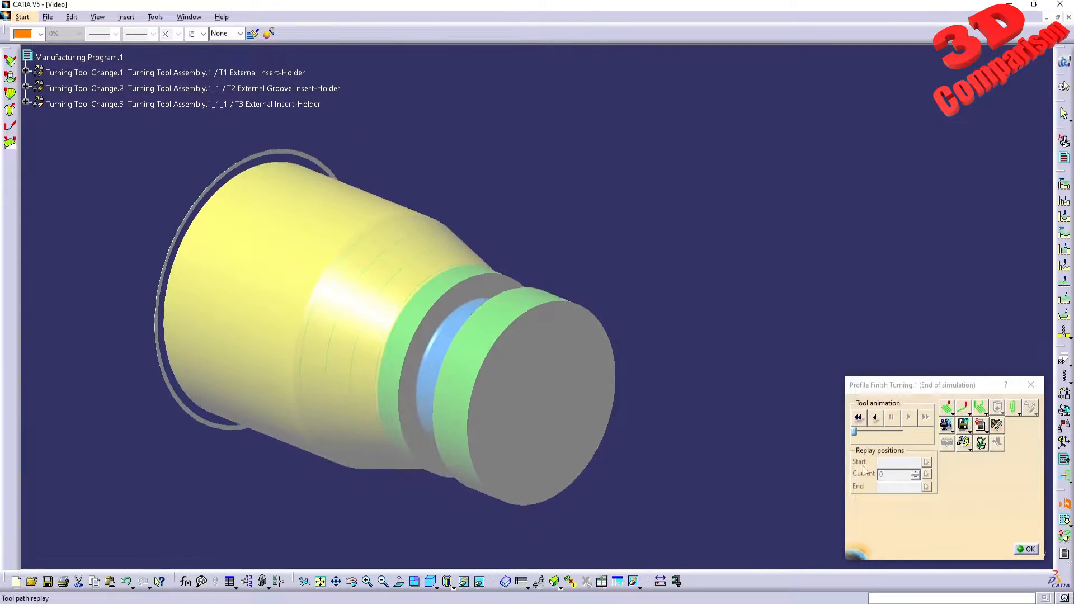
left_click(1026, 550)
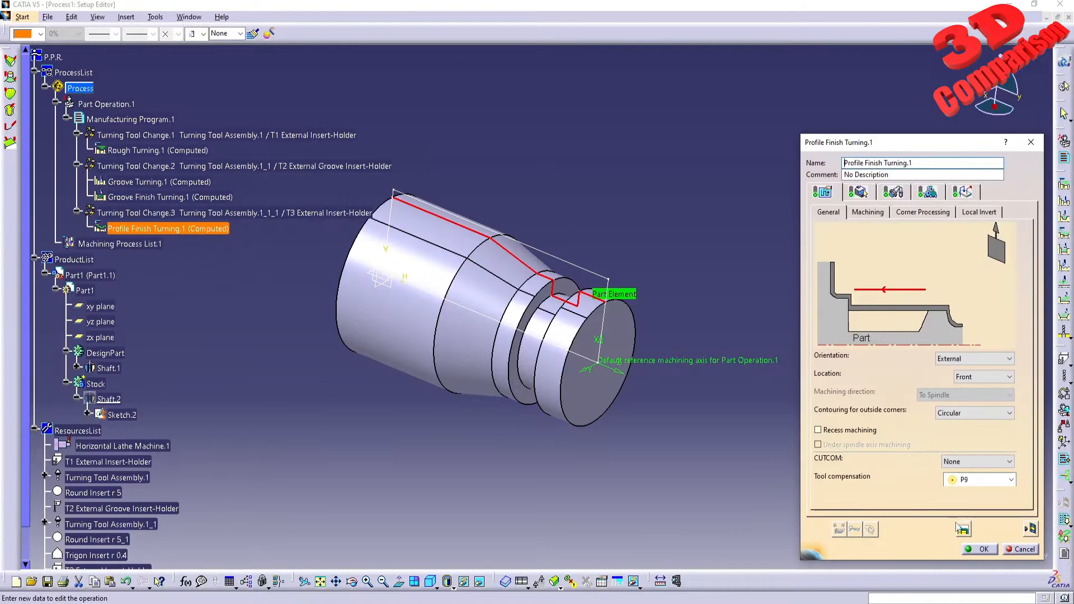
left_click(978, 552)
mouse_move(311, 592)
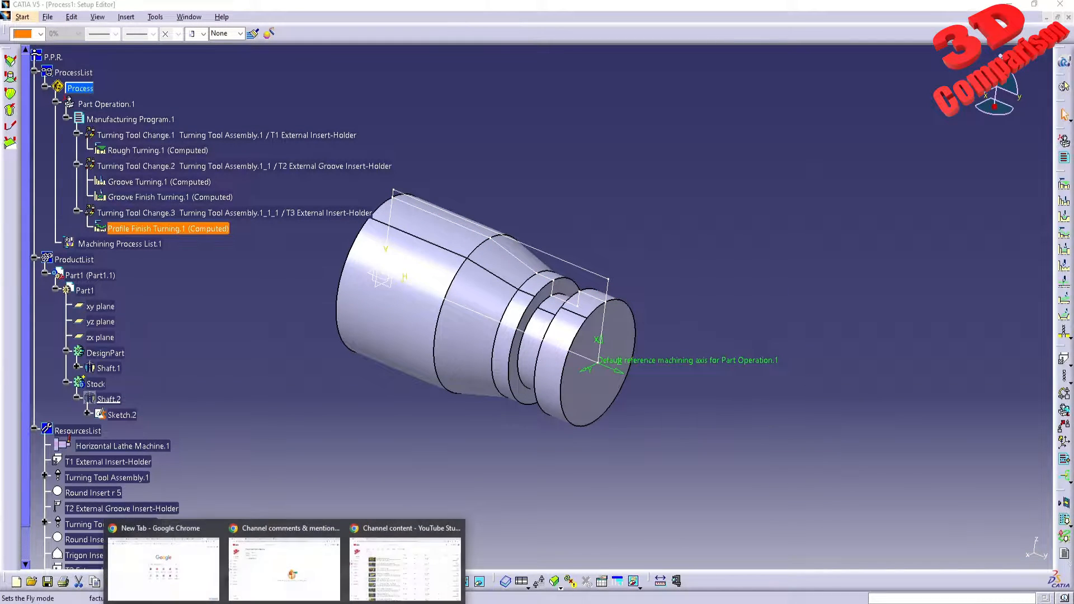
left_click(410, 553)
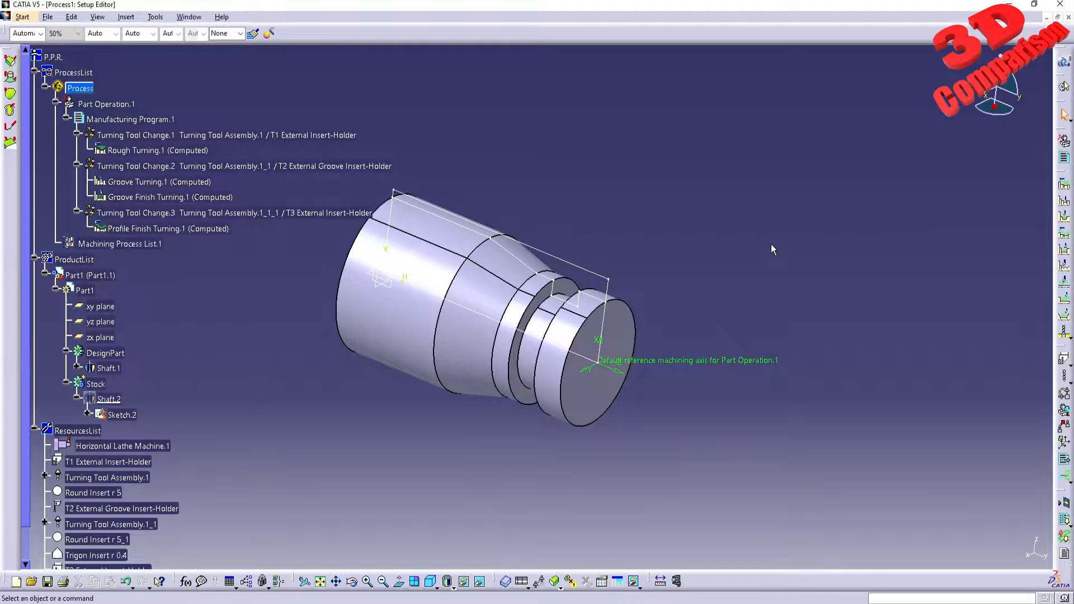
Step: Close the open machining process and its part document without saving
left_click(1069, 18)
left_click(554, 330)
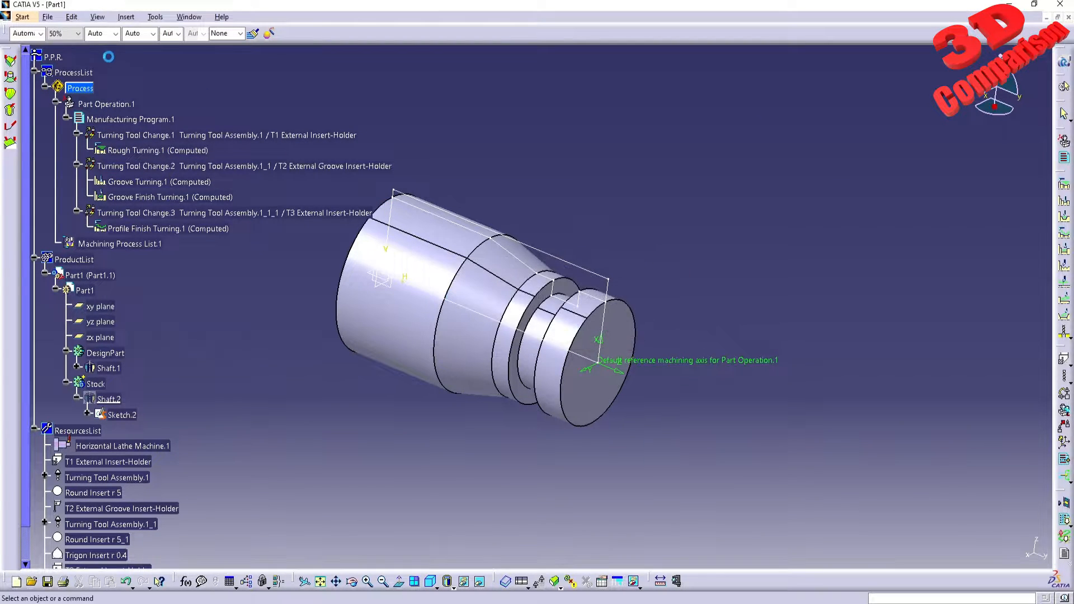
left_click(1069, 18)
left_click(556, 331)
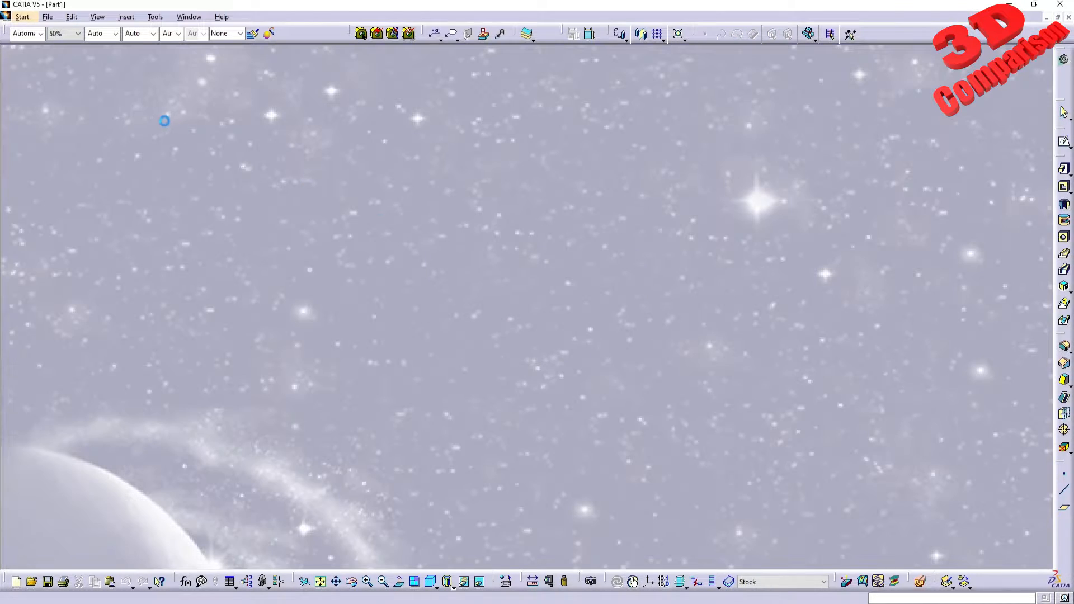
Step: Create a new part in Part Design and start a sketch on its yz plane
left_click(11, 16)
mouse_move(39, 45)
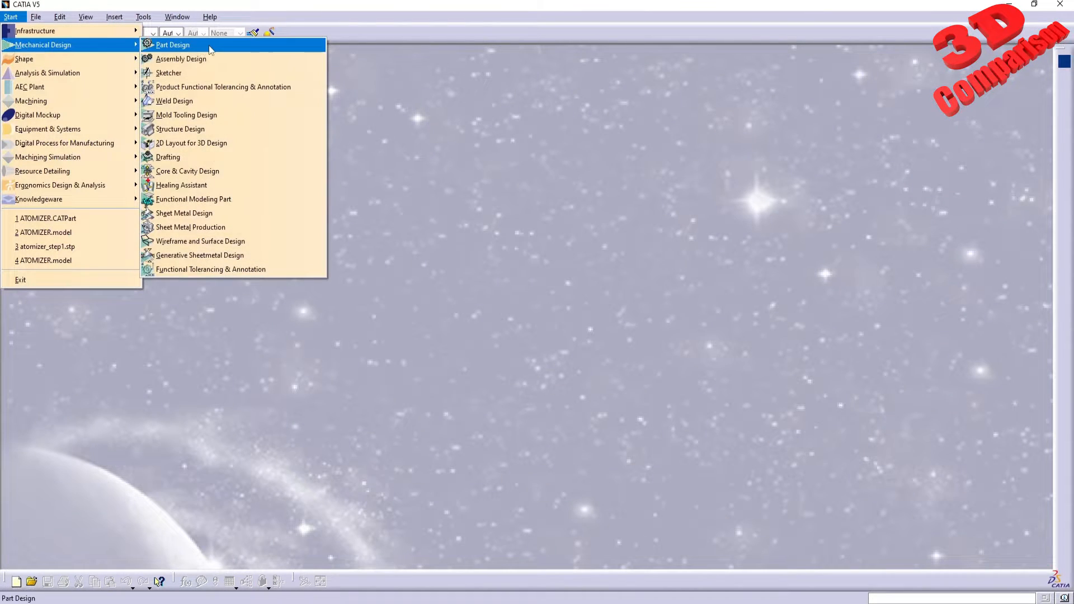
left_click(211, 48)
left_click(846, 512)
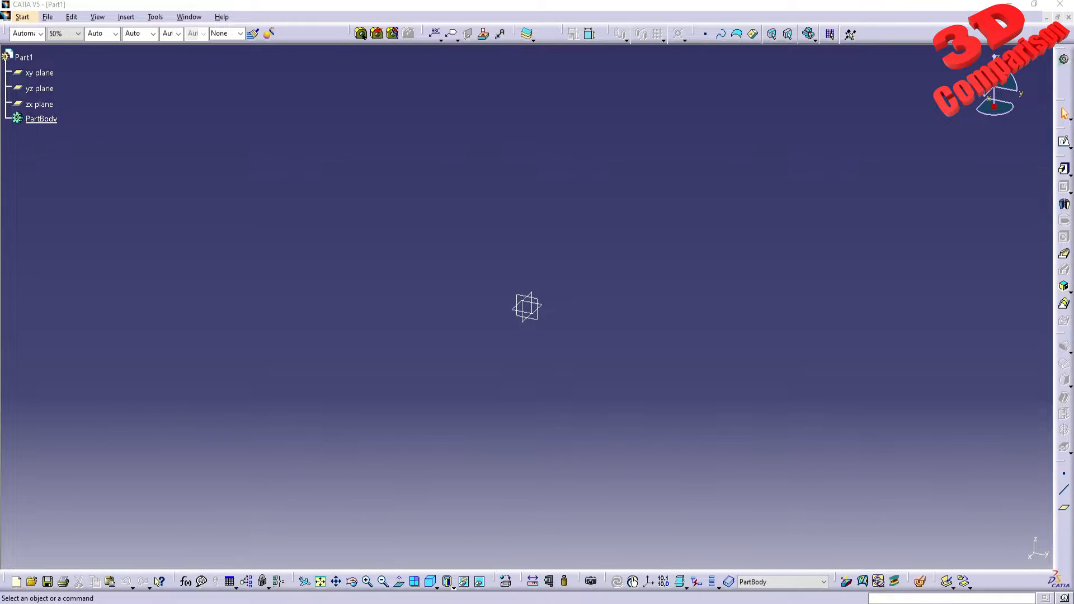
left_click(39, 89)
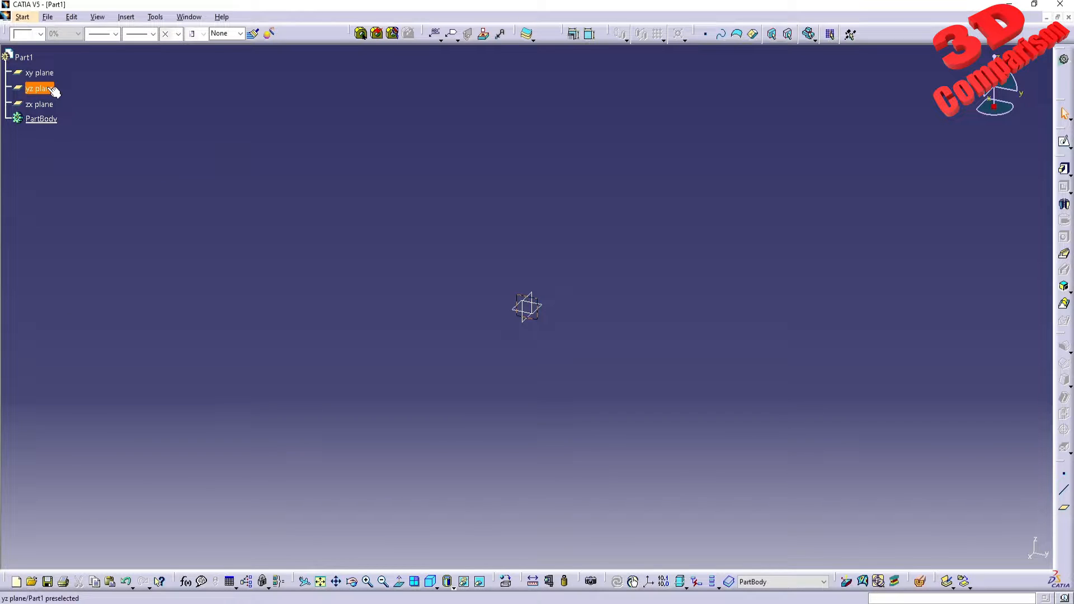
left_click(1065, 144)
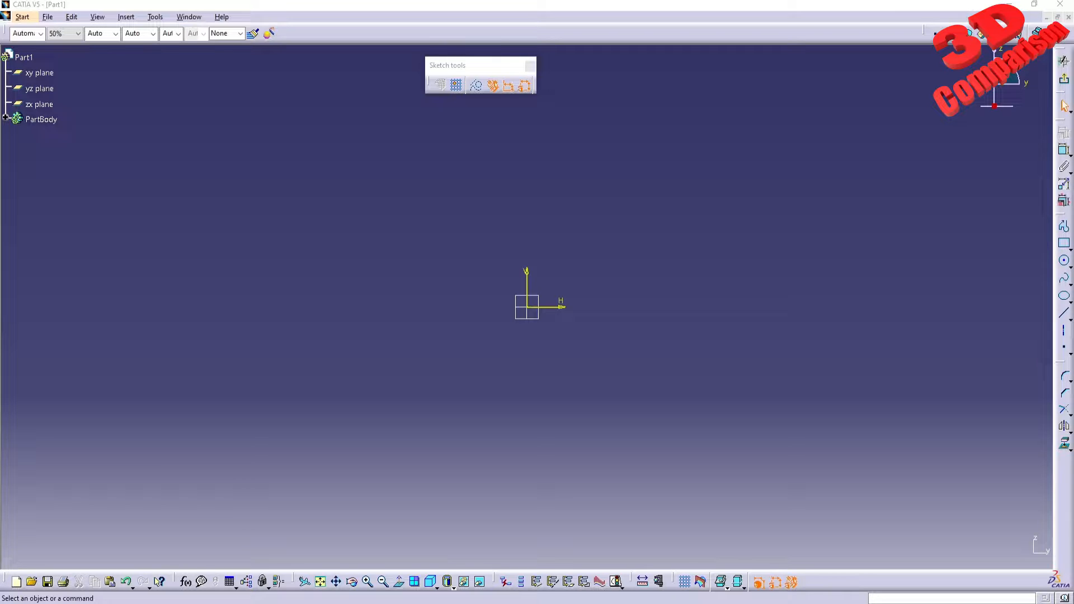
Step: Start a profile at the origin with a horizontal line about 226 mm long and a vertical line up about 45 mm
left_click(1064, 227)
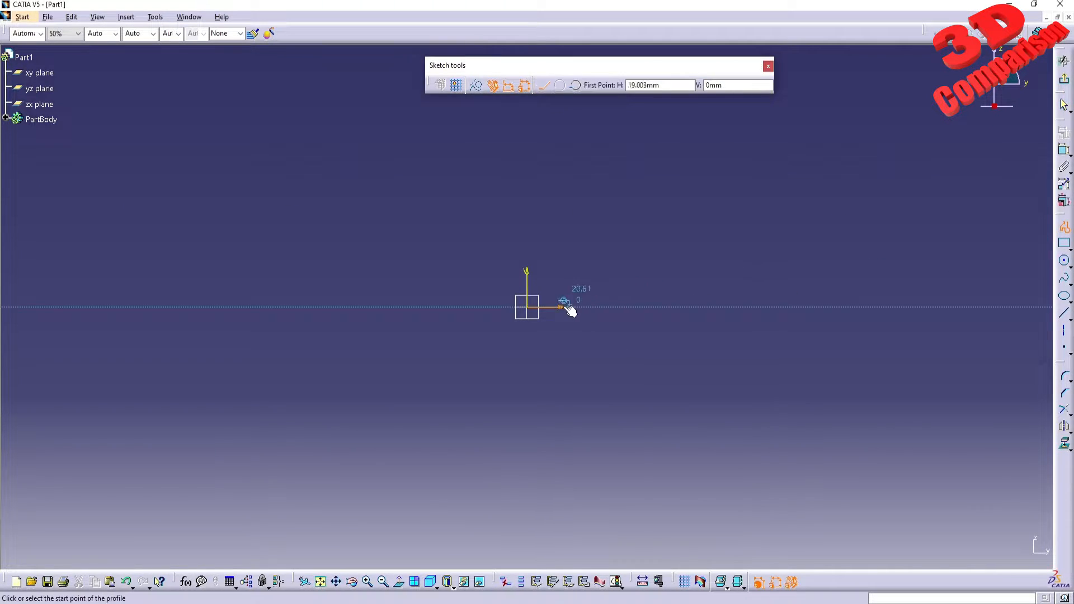
left_click(527, 307)
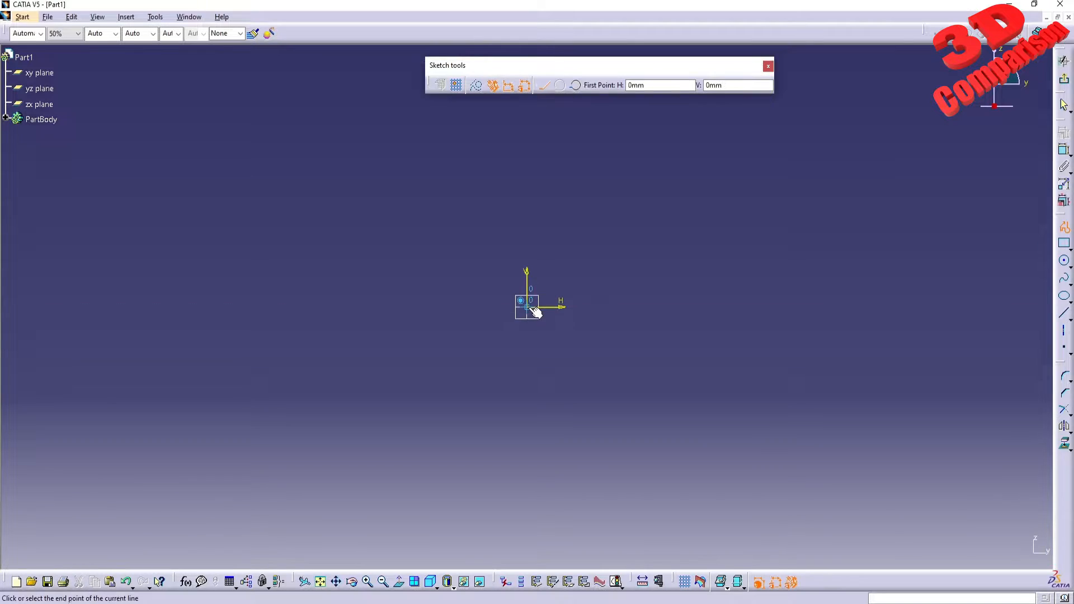
left_click(1000, 307)
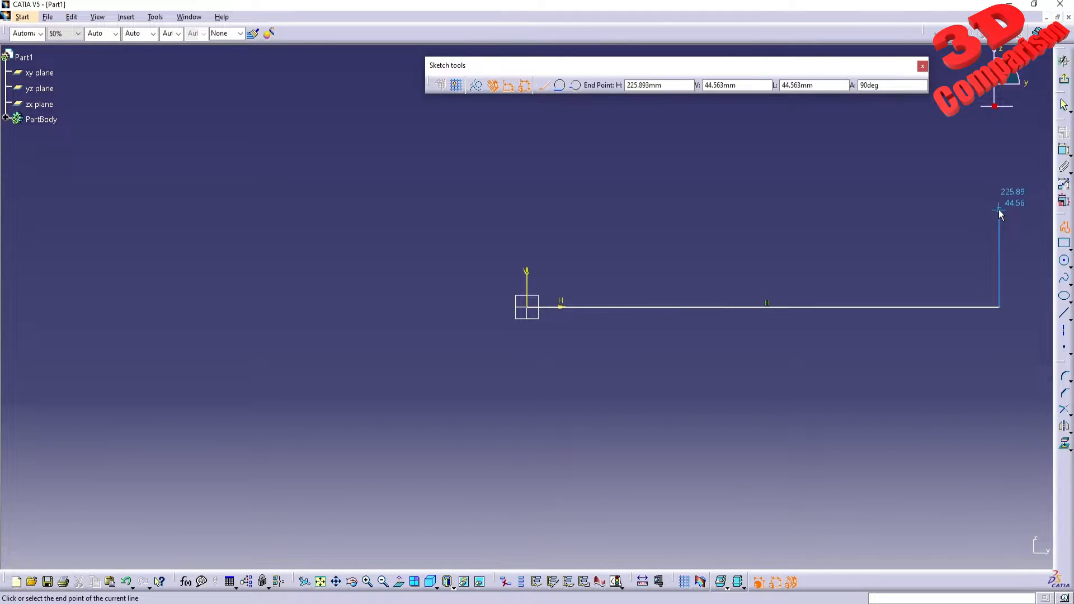
left_click(999, 209)
Step: Continue the profile back toward the origin with a 29 mm top edge, a groove about 15 mm deep and 20 mm wide, and a short edge
left_click(938, 210)
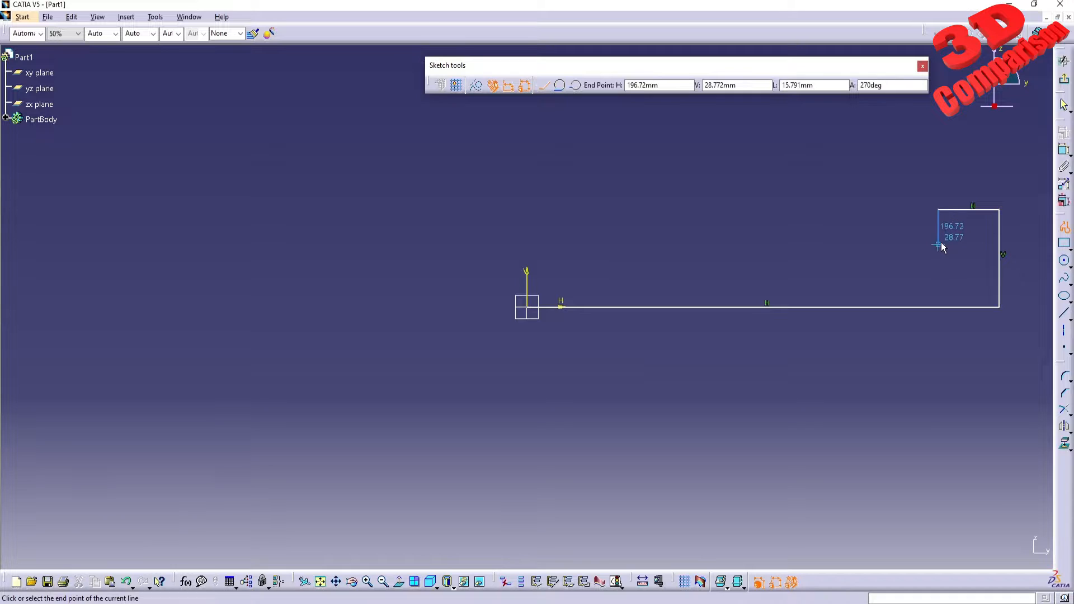
left_click(942, 243)
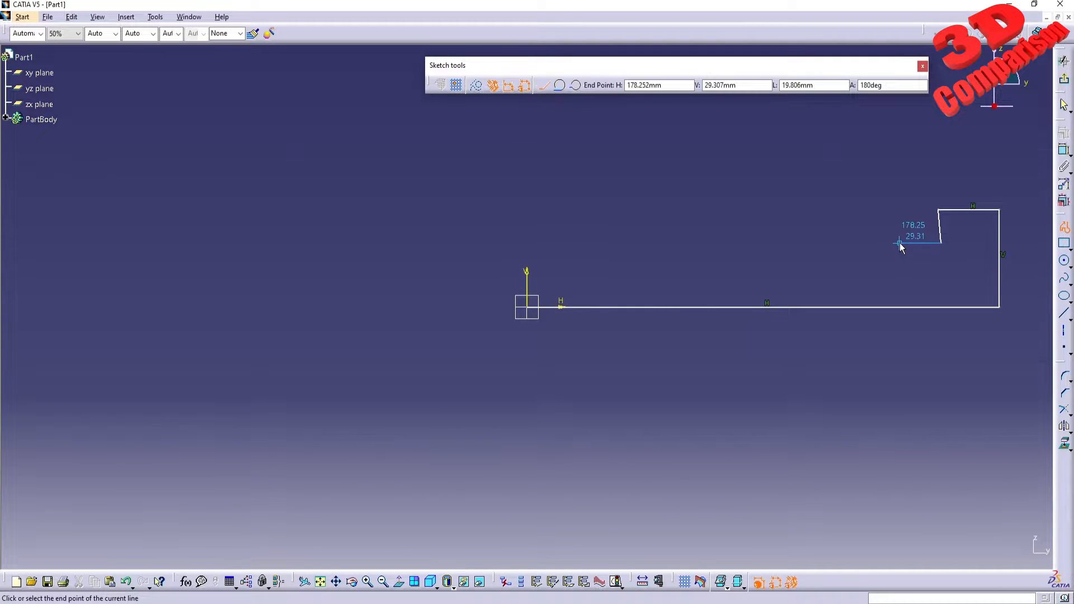
left_click(899, 242)
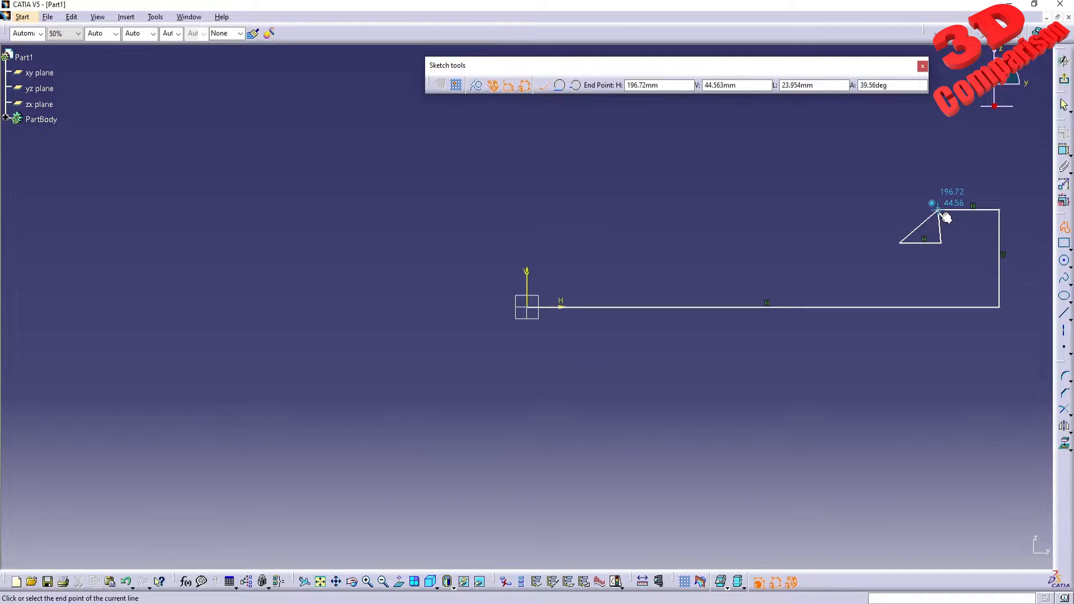
left_click(900, 211)
left_click(854, 210)
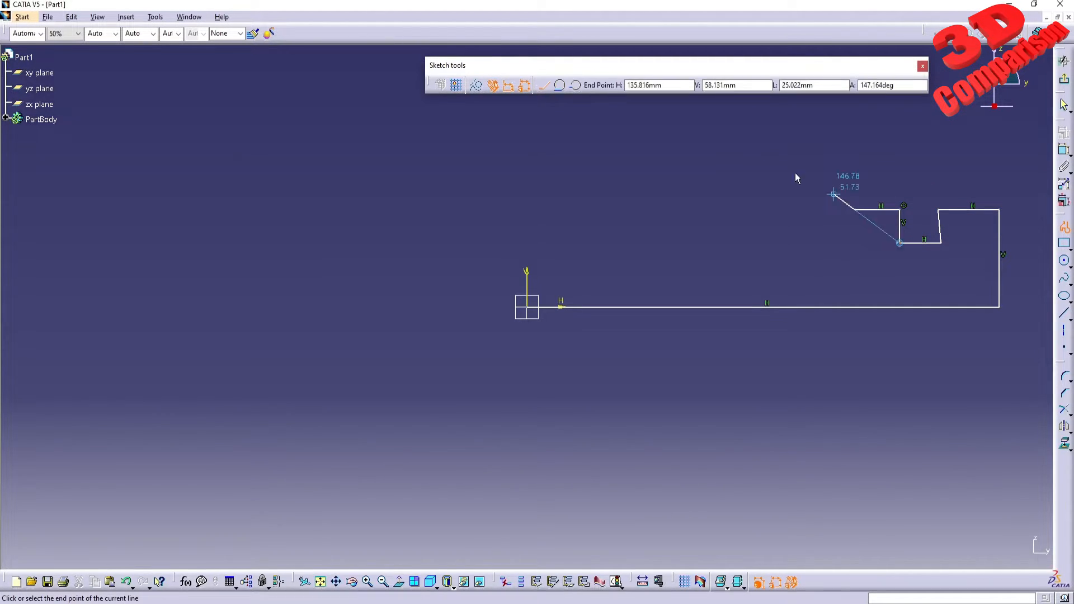
Step: Finish the profile with a taper up to about 73 mm high and a horizontal edge to the vertical axis, closing it at the origin
left_click(726, 148)
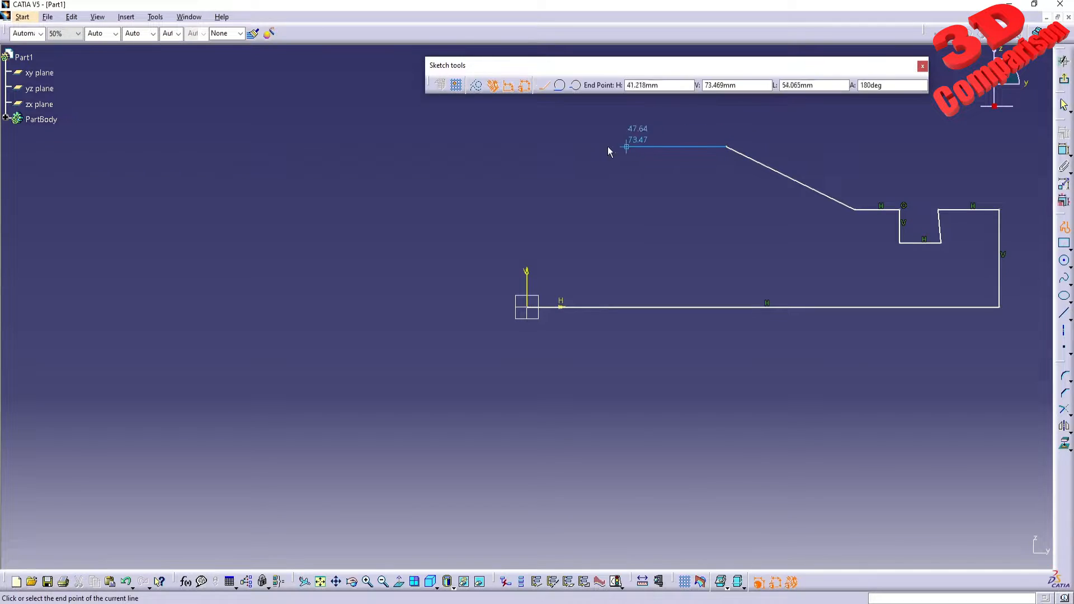
left_click(529, 146)
left_click(528, 307)
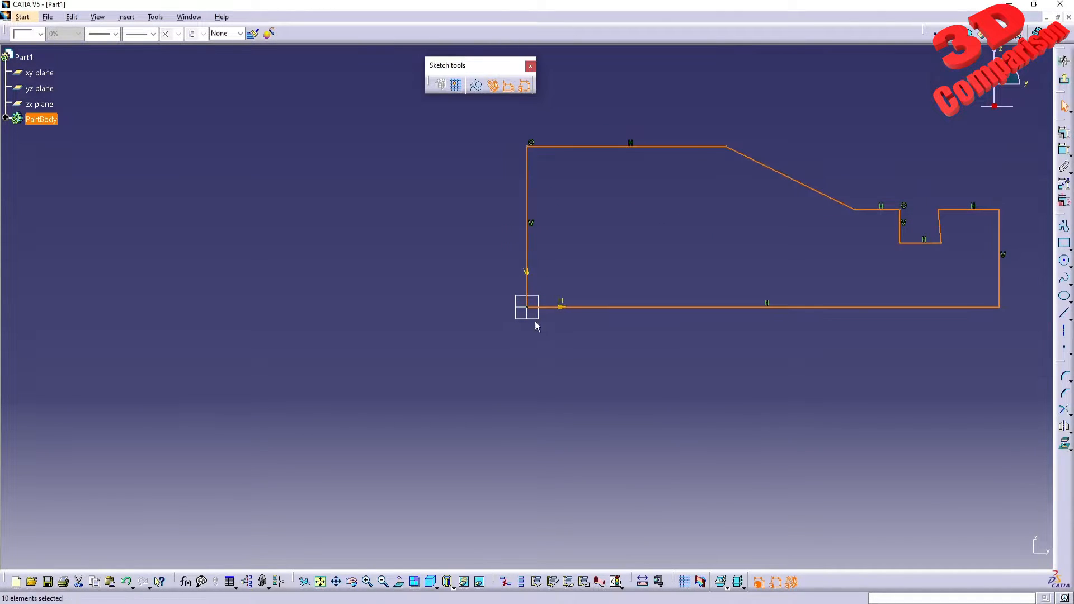
left_click(748, 371)
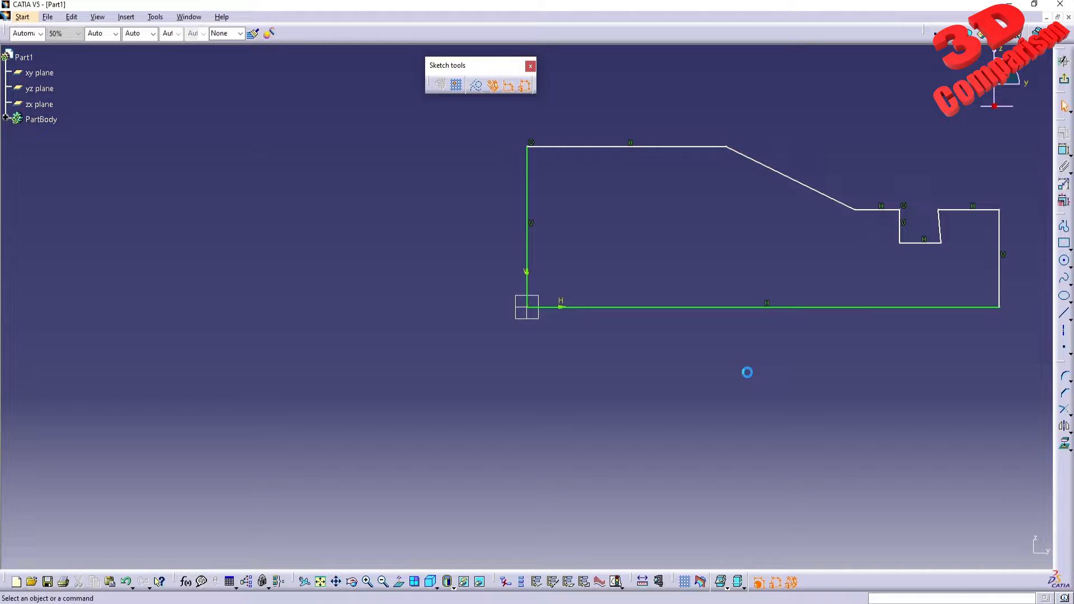
Step: Apply a vertical constraint to the slanted side wall of the groove
left_click(941, 227)
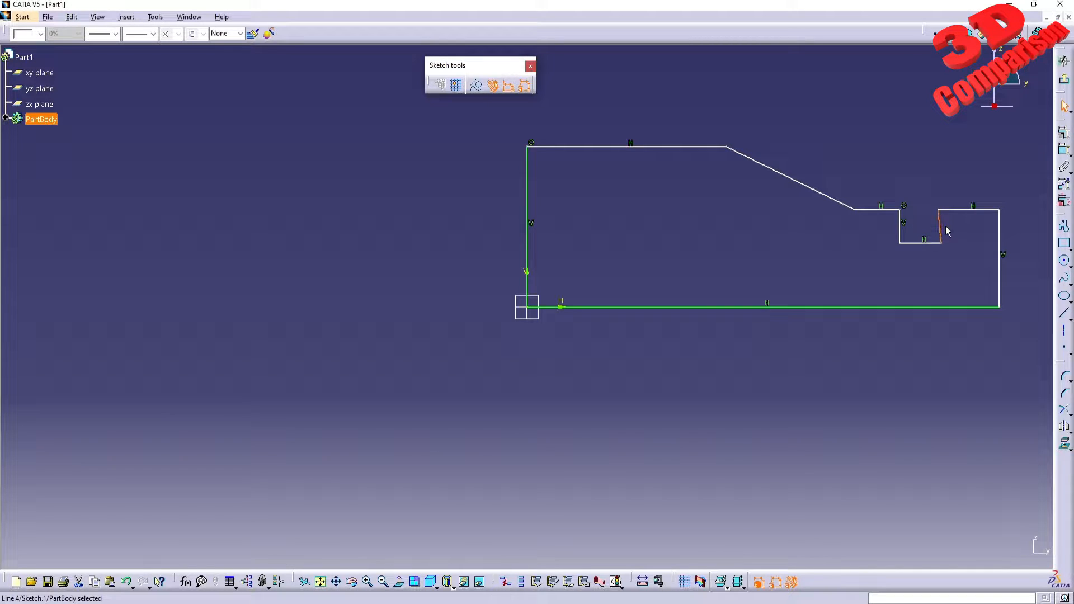
left_click(1063, 149)
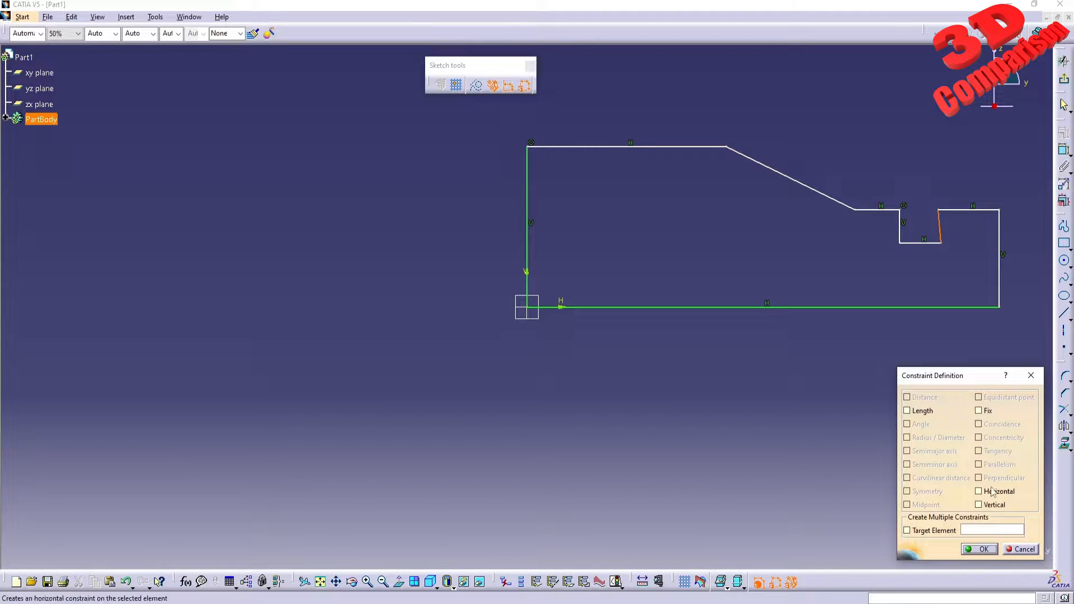
left_click(996, 505)
left_click(979, 549)
Step: Dimension the profile's bottom line and set its length to 165 mm
mouse_move(760, 292)
middle_mouse_down()
mouse_move(562, 316)
mouse_move(570, 328)
middle_mouse_up()
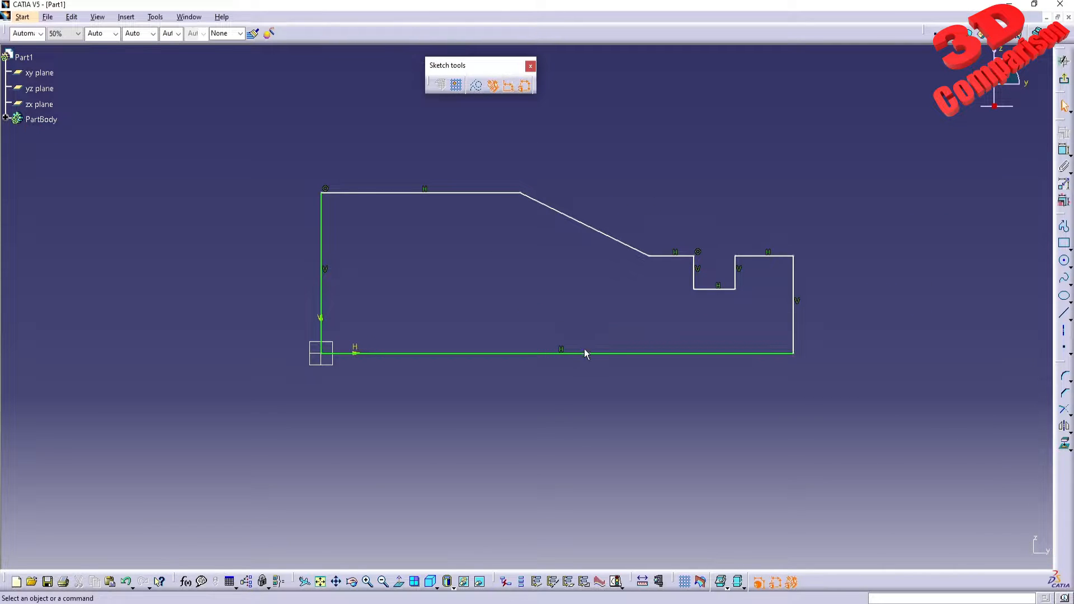
left_click(1064, 150)
left_click(654, 354)
left_click(637, 401)
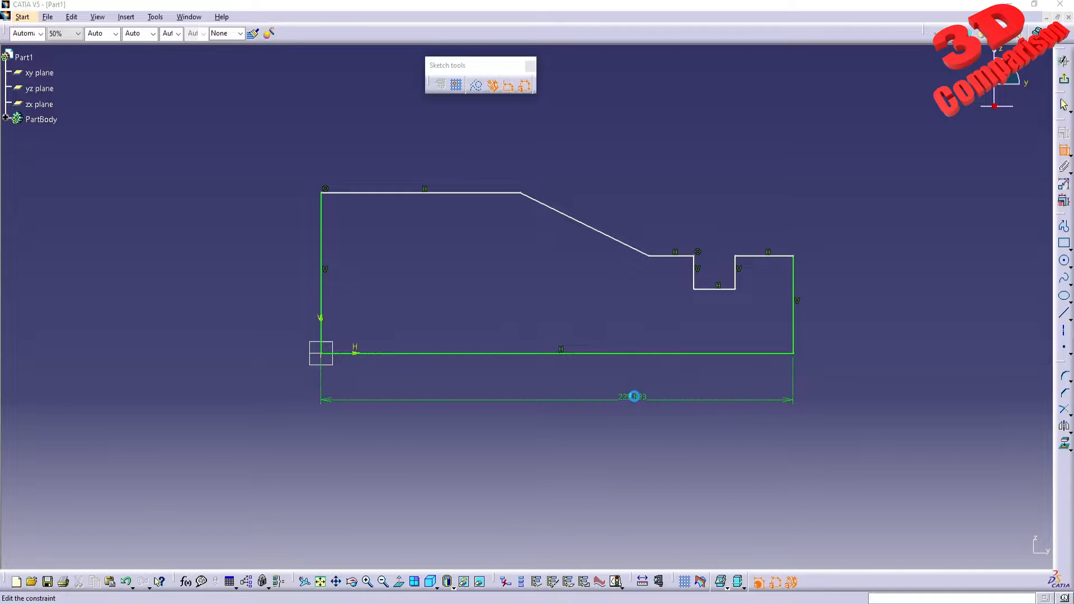
double_click(640, 397)
type("165")
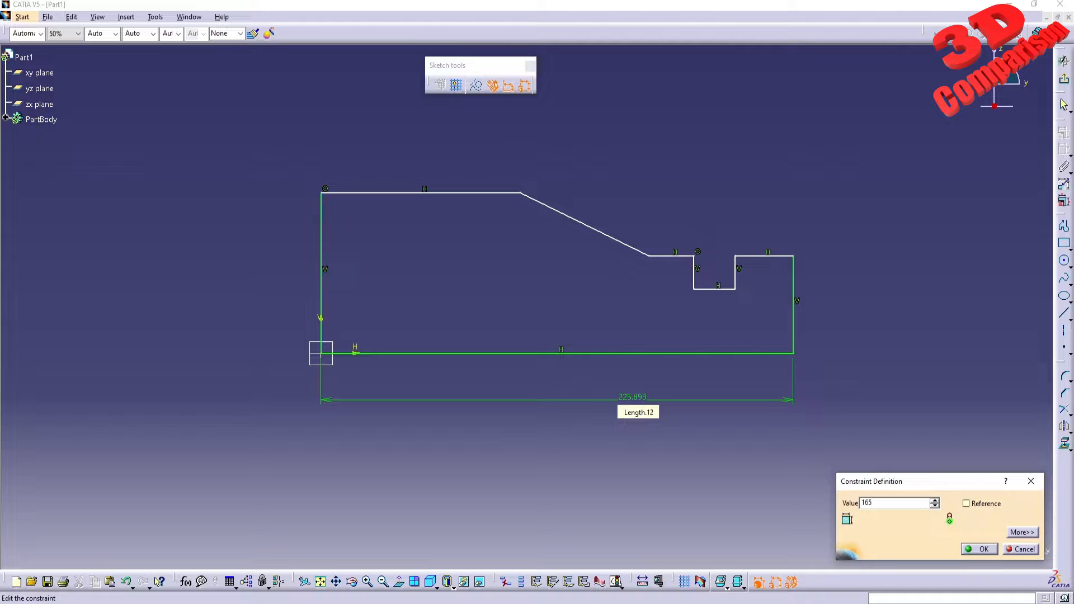
key("Return")
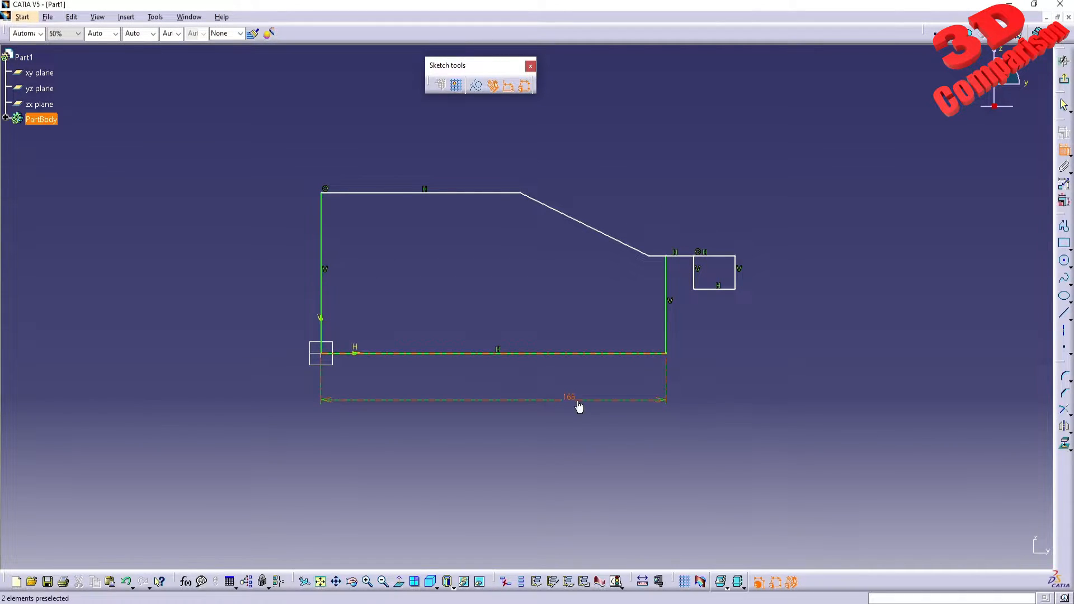
Step: Pull the taper's lower end and the groove back inside the 165 mm length of the profile's bottom line
left_click(736, 277)
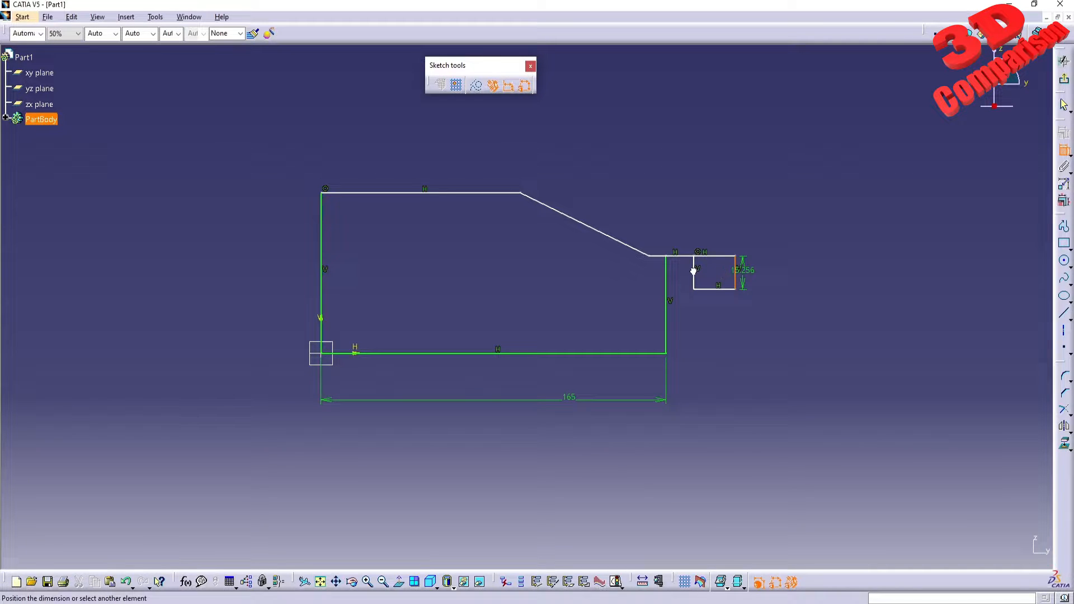
key("Escape")
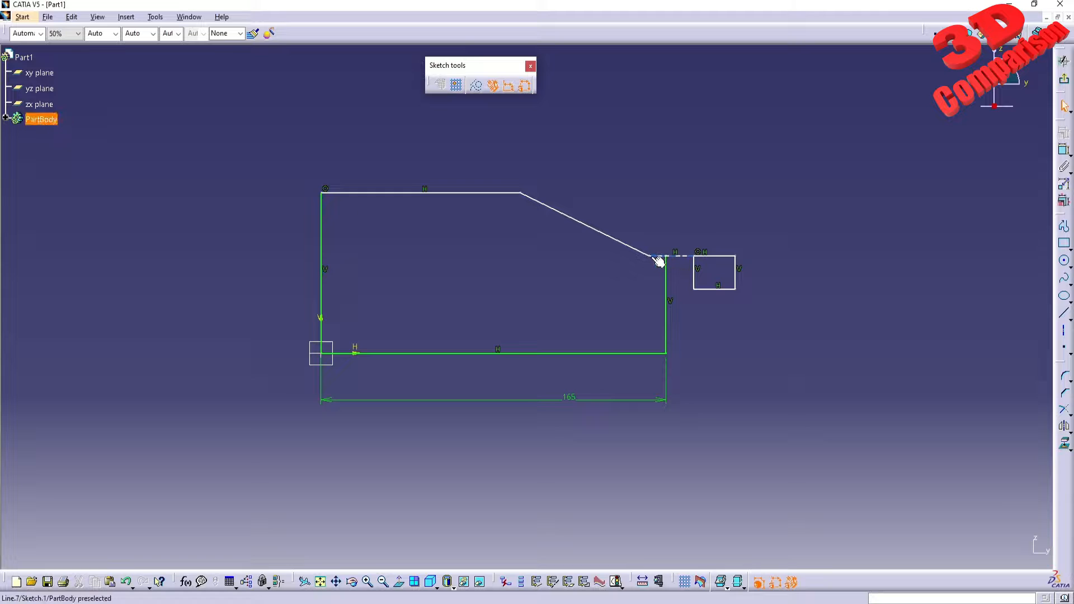
left_click_drag(656, 260, 593, 256)
left_click_drag(738, 272, 614, 271)
left_click(680, 261)
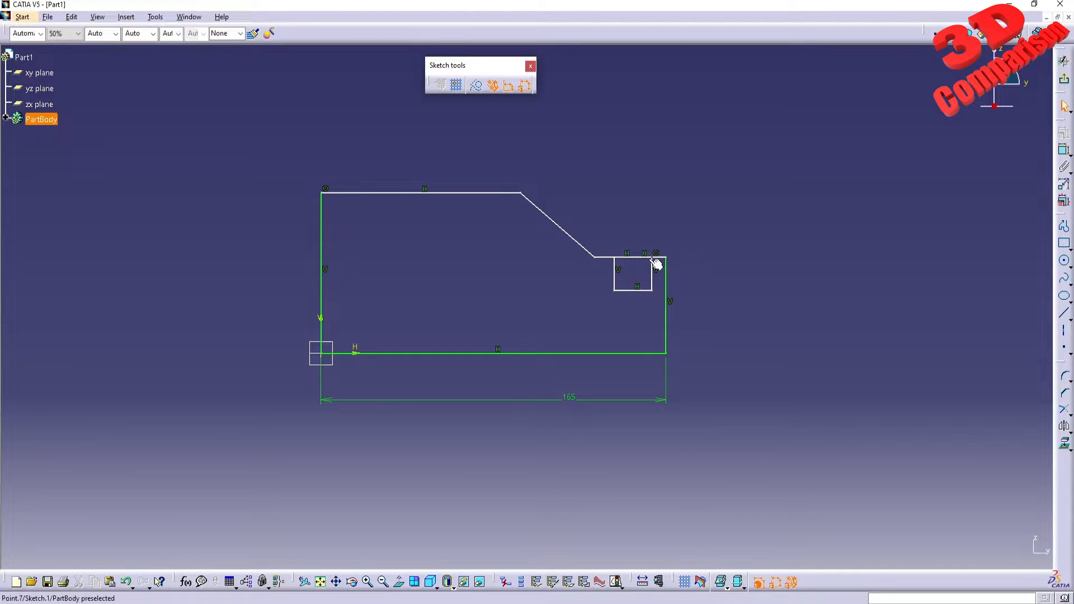
mouse_move(668, 262)
left_mouse_down()
mouse_move(607, 259)
mouse_move(657, 257)
left_mouse_up()
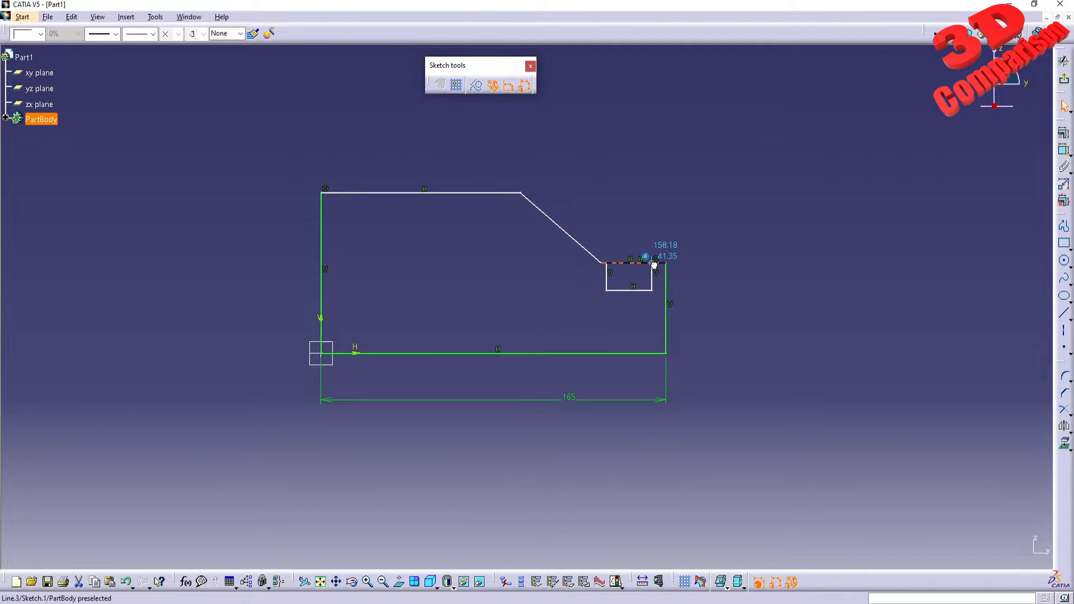
left_click(760, 249)
Step: Shift the taper's lower end and the groove's outer wall toward the origin so the groove opens between two top edges
middle_click_drag(683, 309, 733, 324)
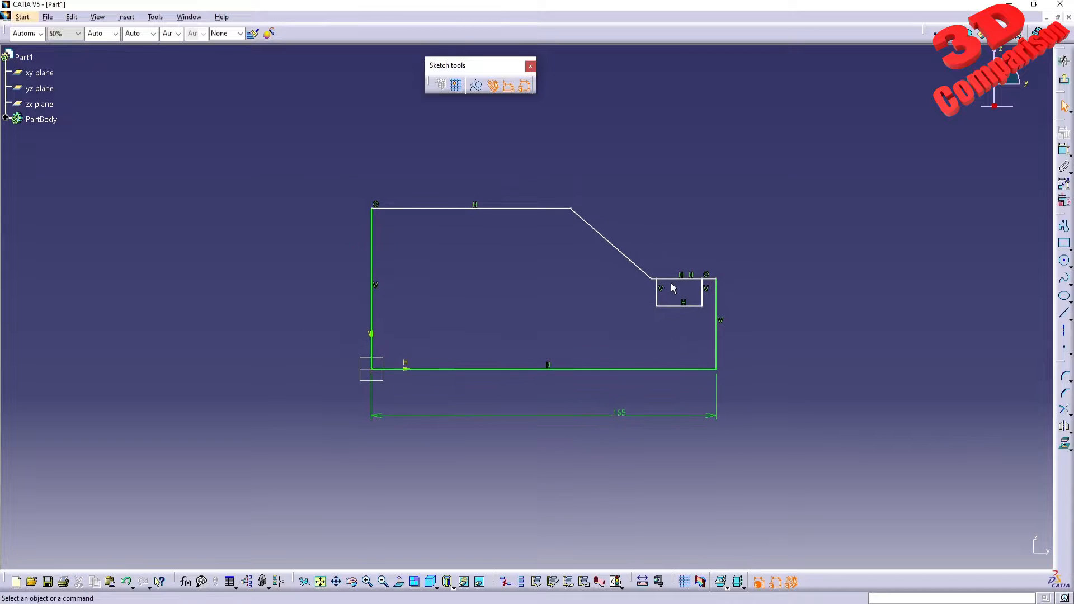
left_click_drag(652, 279, 577, 278)
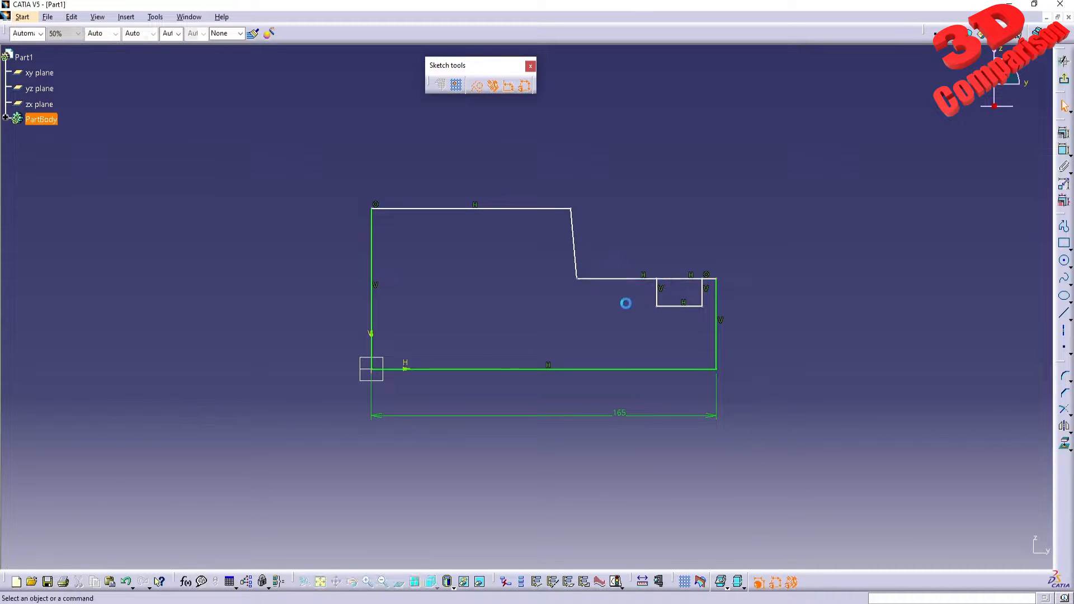
left_click_drag(708, 284, 615, 281)
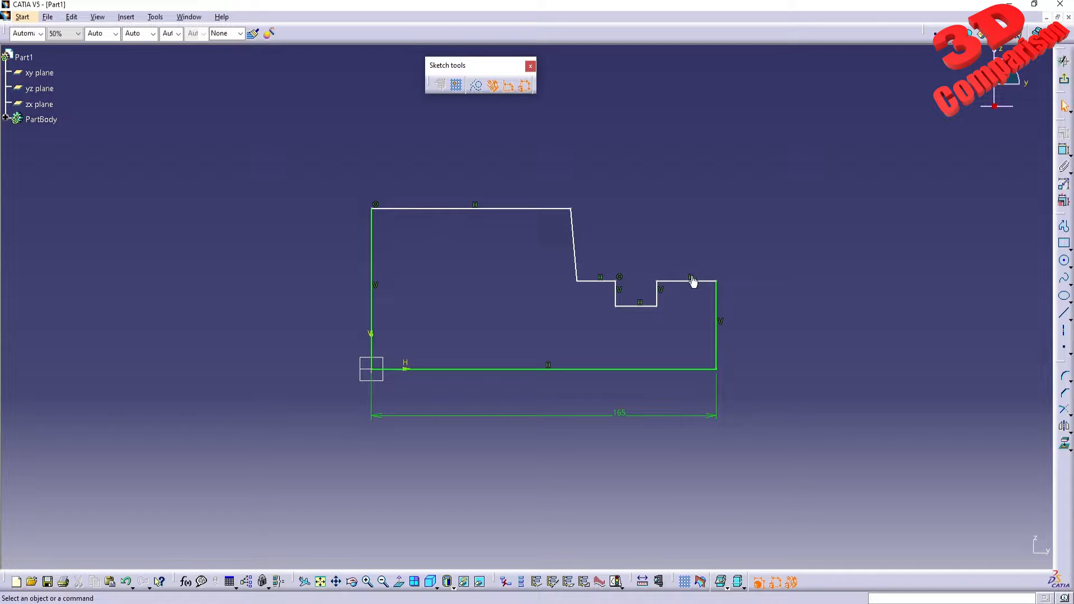
Step: Dimension the vertical end edge opposite the origin and set its height to 40 mm
left_click(1065, 150)
left_click(717, 344)
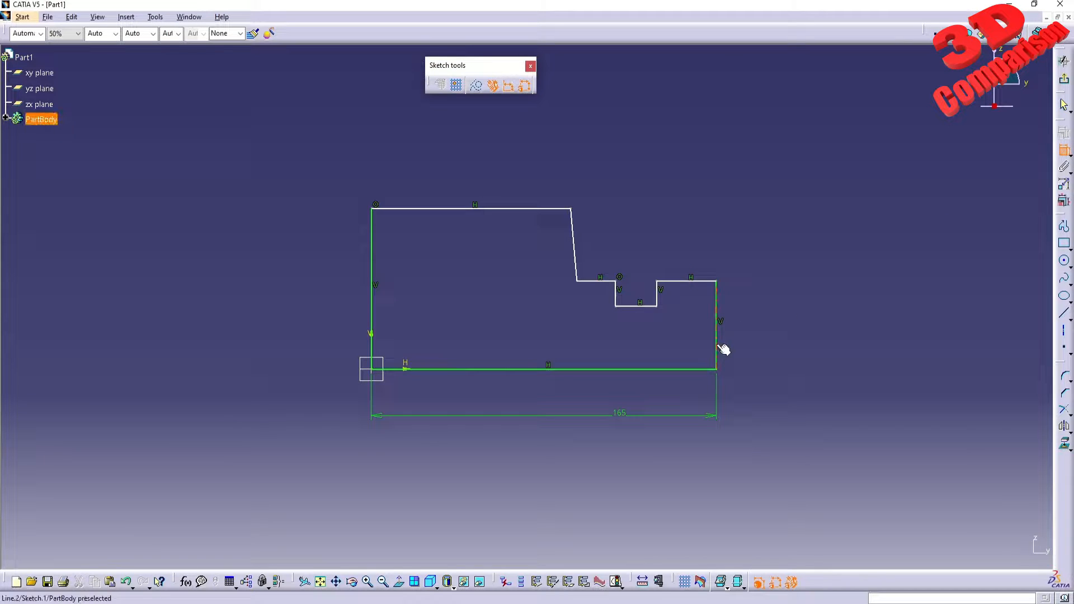
left_click(761, 343)
double_click(756, 337)
type("40")
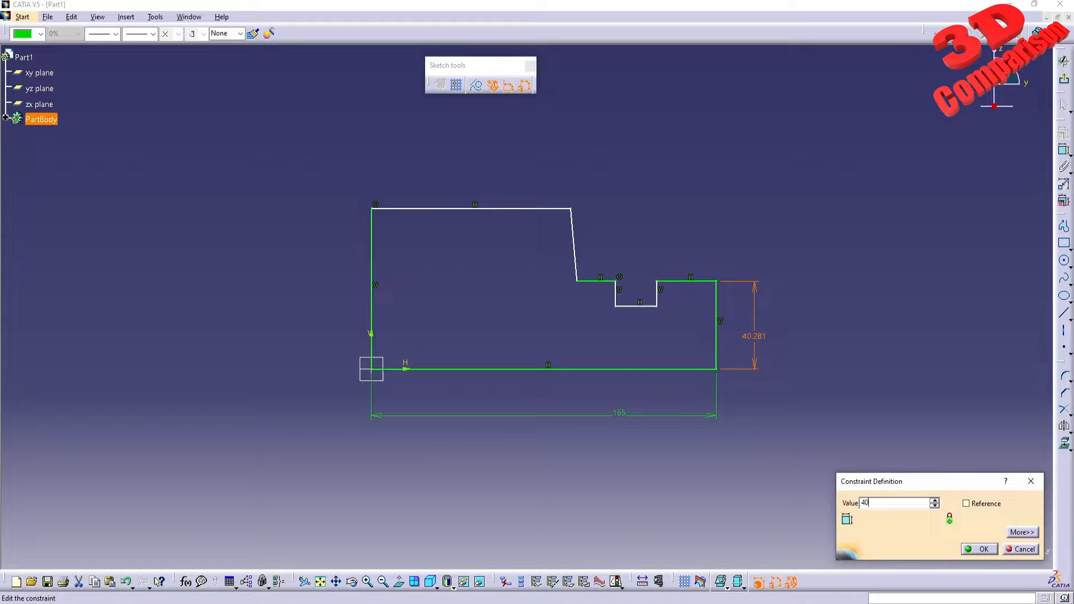
key("Return")
left_click(834, 208)
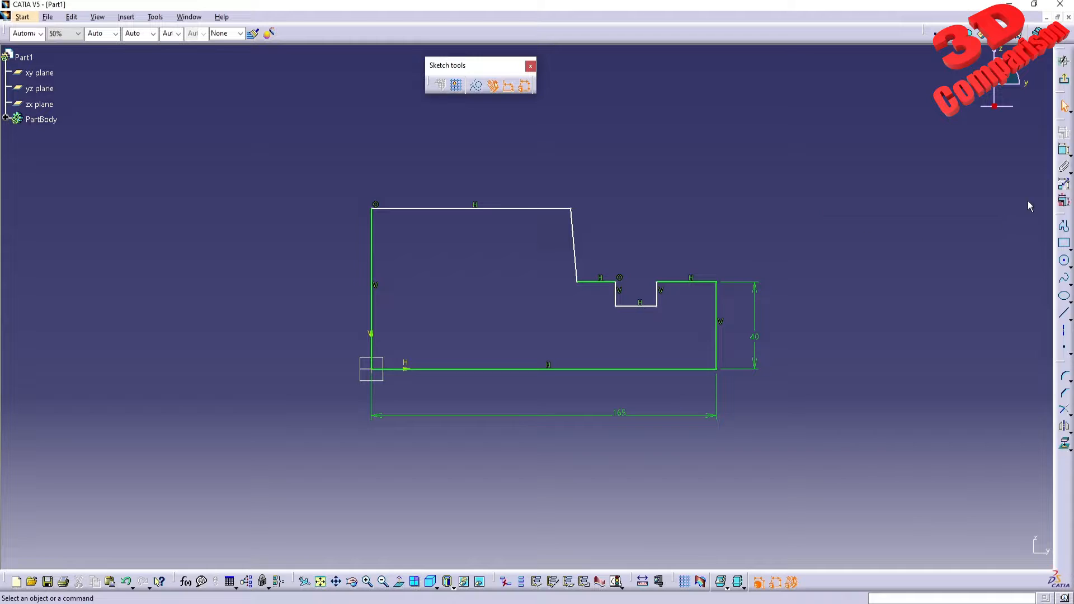
Step: Dimension the top edge between the groove and the 40 mm end edge and set its length to 20 mm
left_click(692, 283)
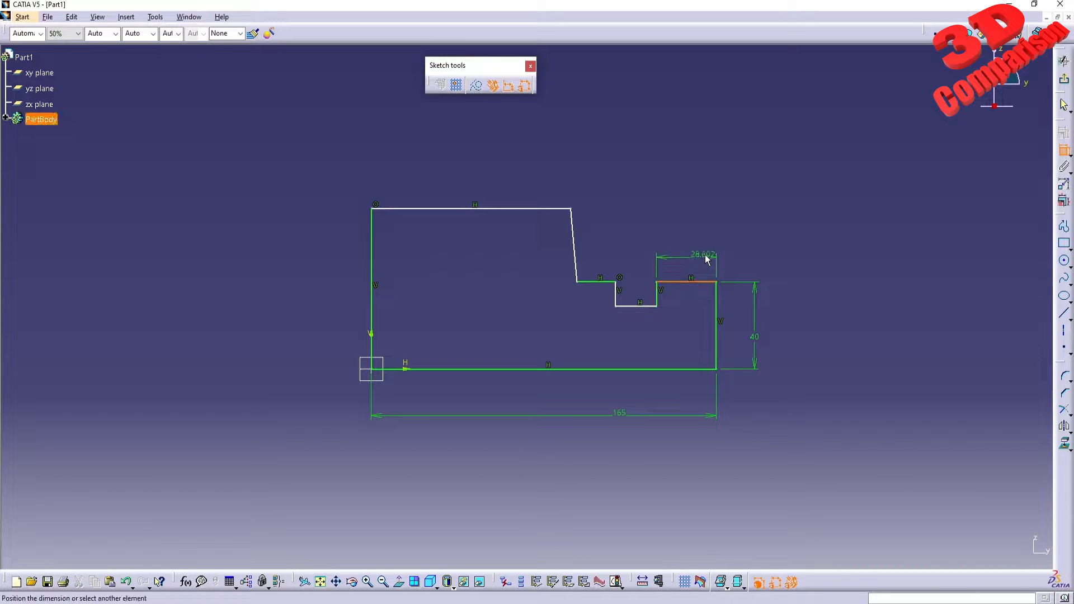
left_click(706, 255)
double_click(706, 254)
type("20mm")
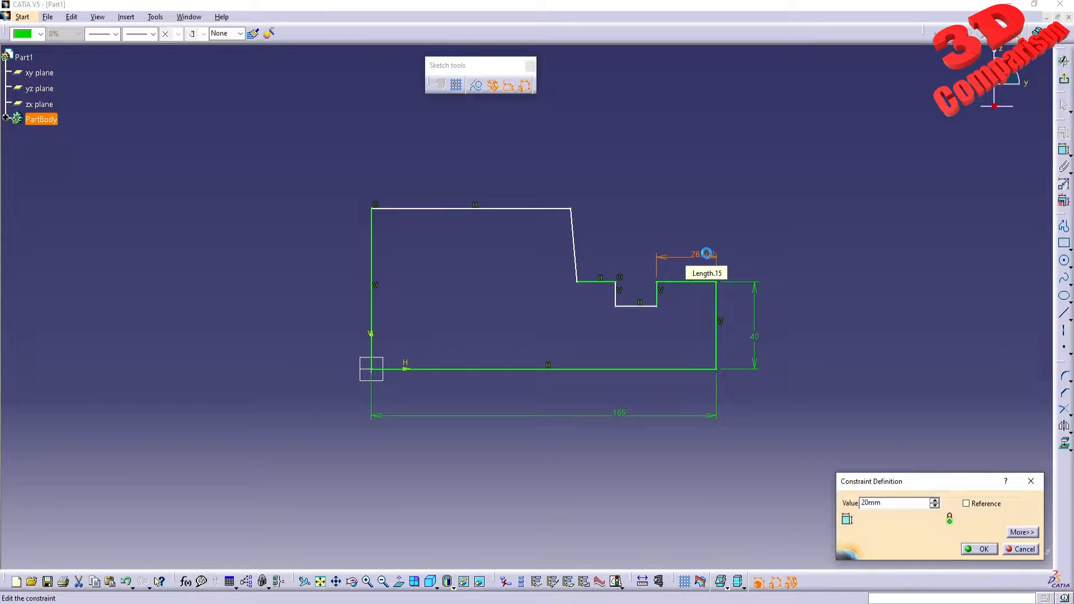
key("Return")
Step: Dimension the groove's bottom line and set the groove width to 20 mm
left_click(1064, 149)
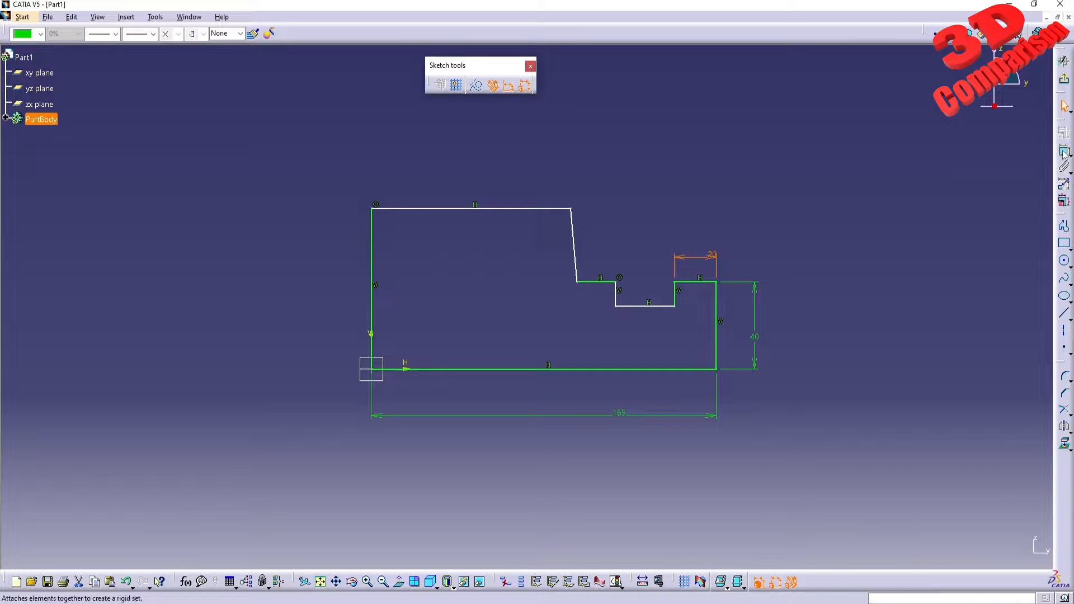
left_click(646, 305)
left_click(662, 325)
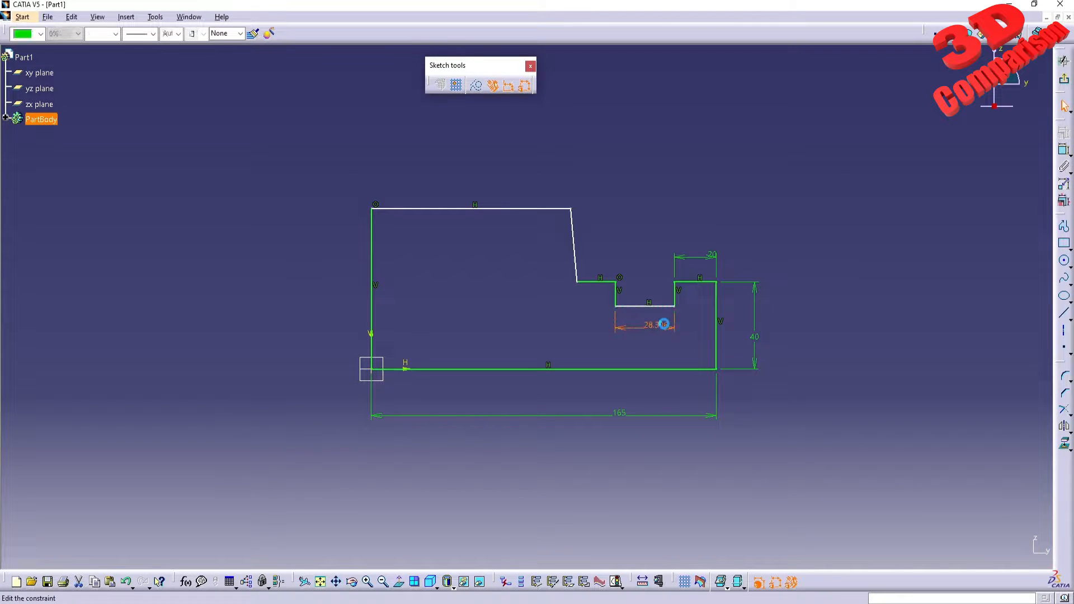
double_click(663, 326)
type("20")
key("Return")
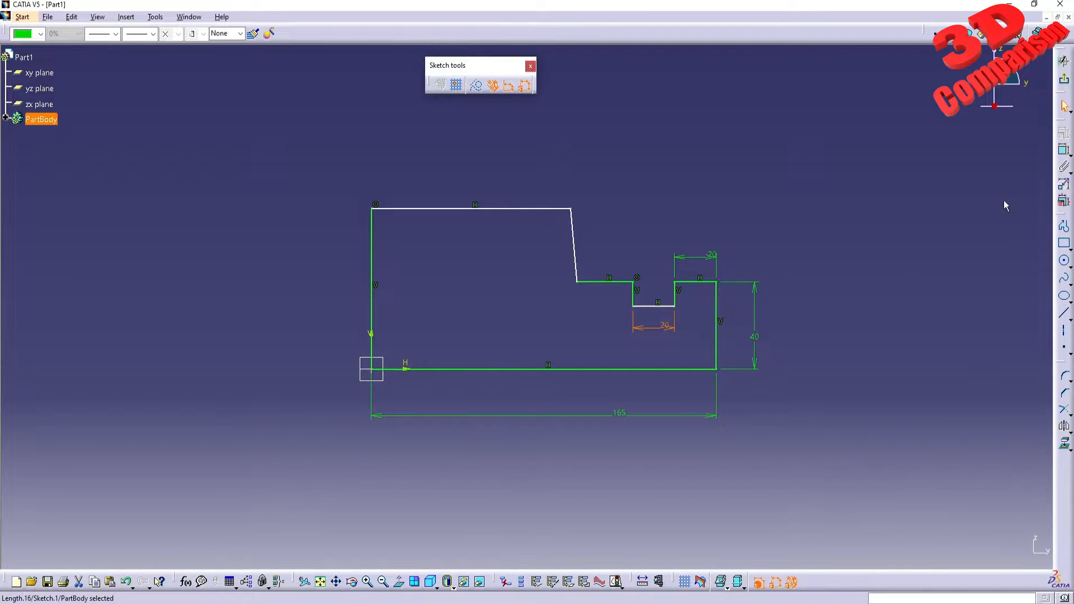
Step: Dimension the groove's side wall nearer the origin and set the groove depth to 10 mm
left_click(1064, 150)
left_click(633, 301)
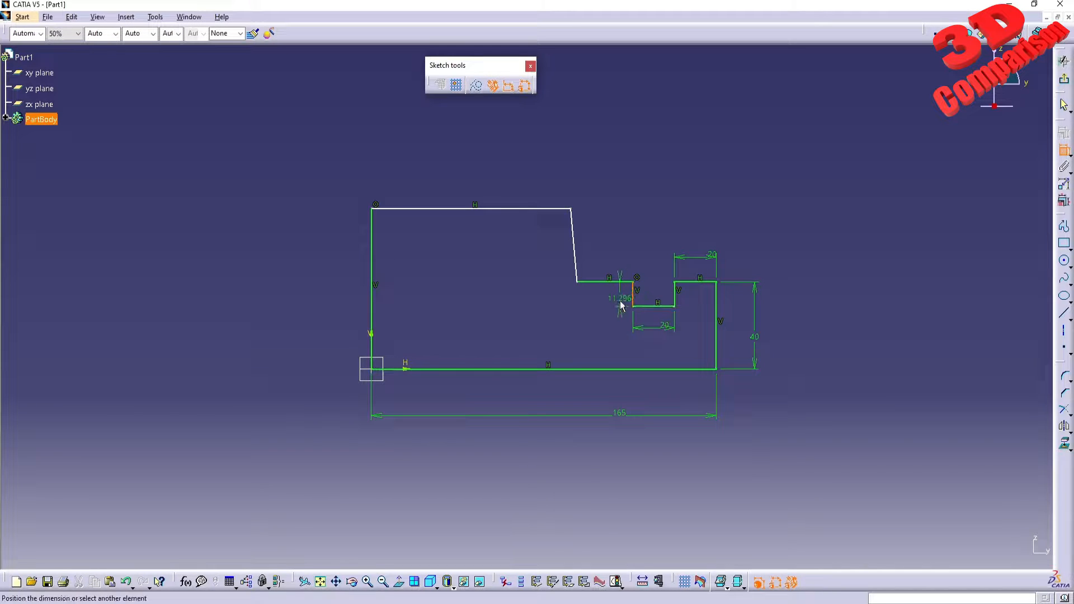
left_click(621, 305)
double_click(623, 301)
type("10")
key("Return")
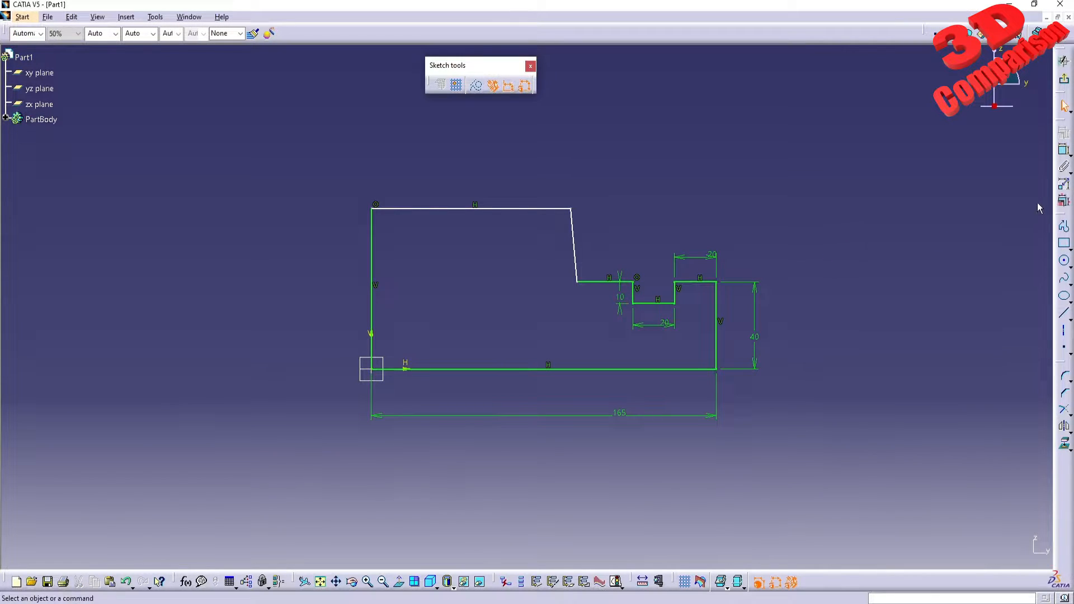
Step: Add an angle dimension between the slanted line and the short horizontal edge beside the groove, and set it to 15 degrees
left_click(1064, 151)
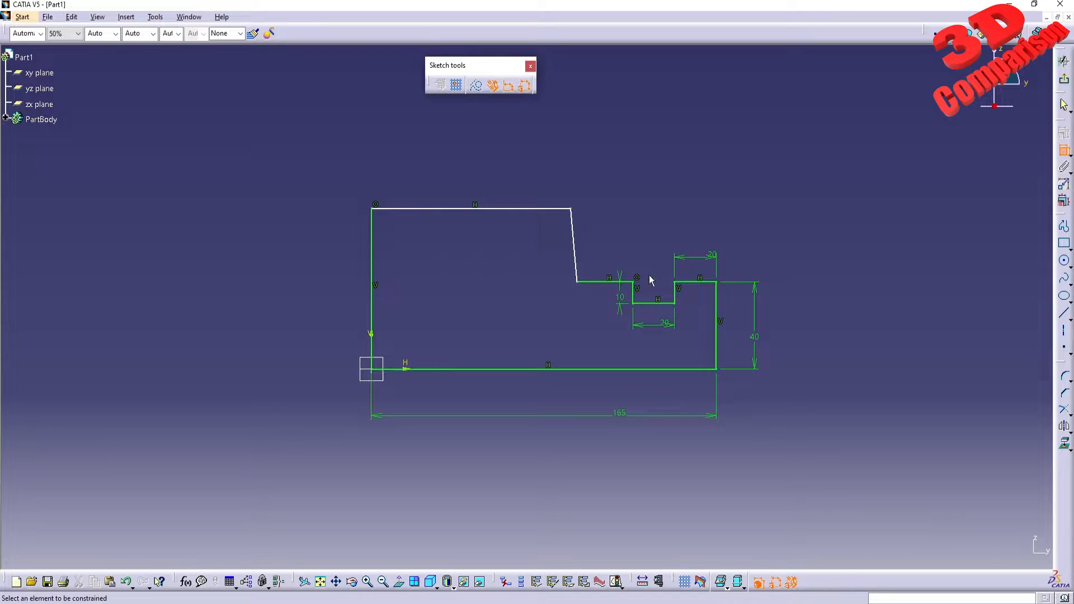
left_click(612, 281)
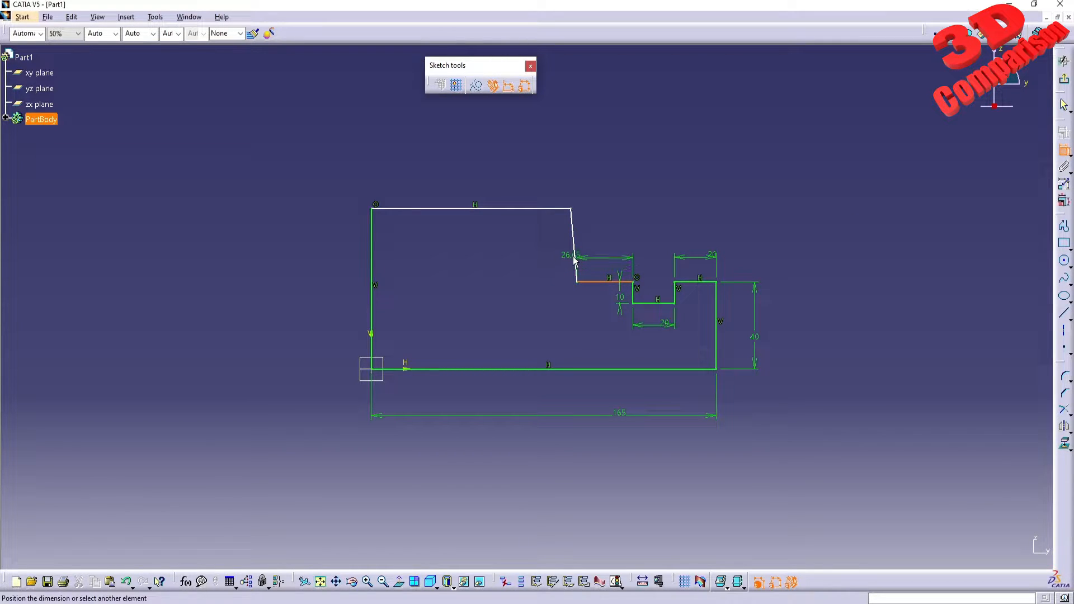
left_click(574, 257)
left_click(555, 262)
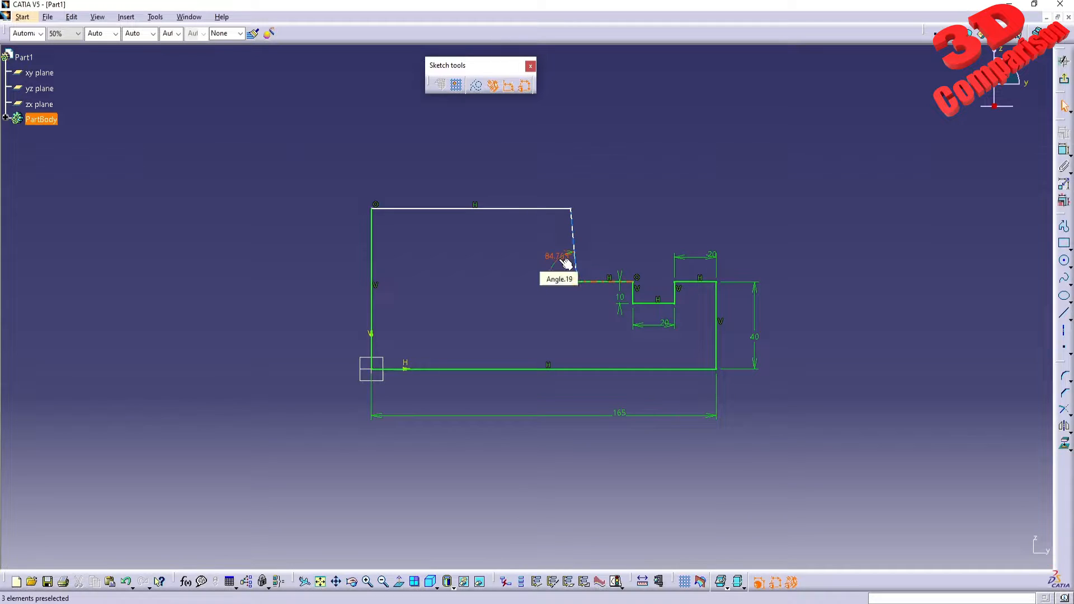
double_click(557, 258)
type("15")
key("Return")
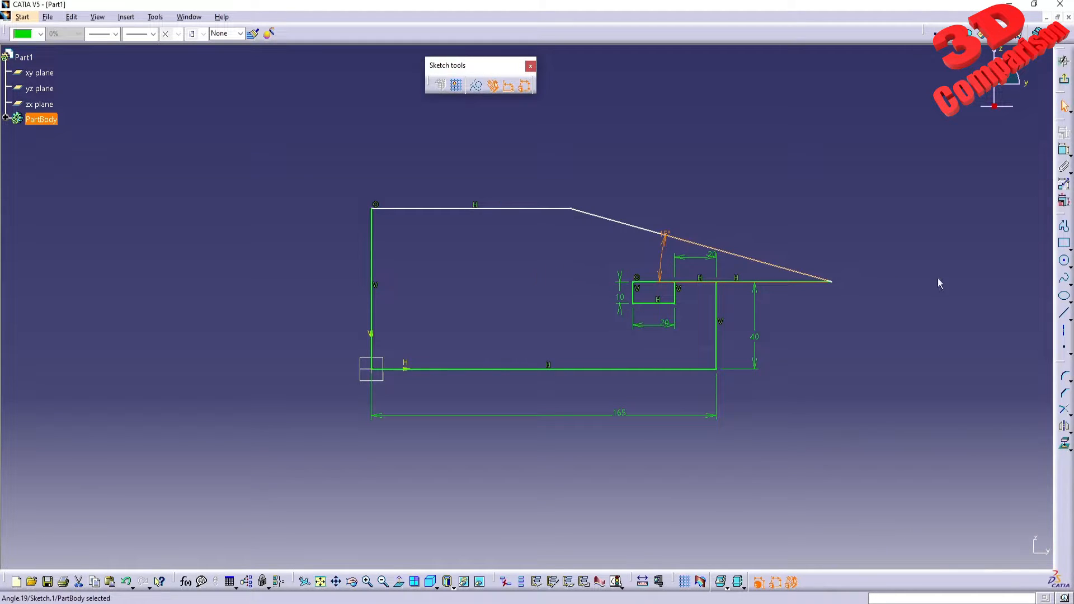
Step: Dimension the profile's vertical edge at the origin and set its height to 50 mm
left_click(1064, 150)
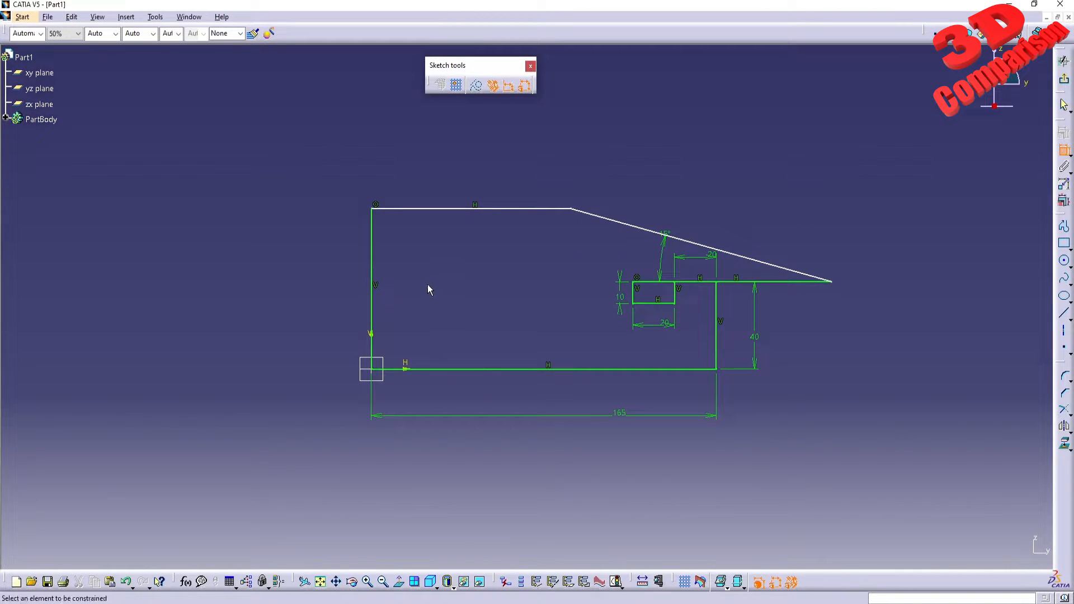
left_click(372, 309)
left_click(340, 307)
double_click(339, 306)
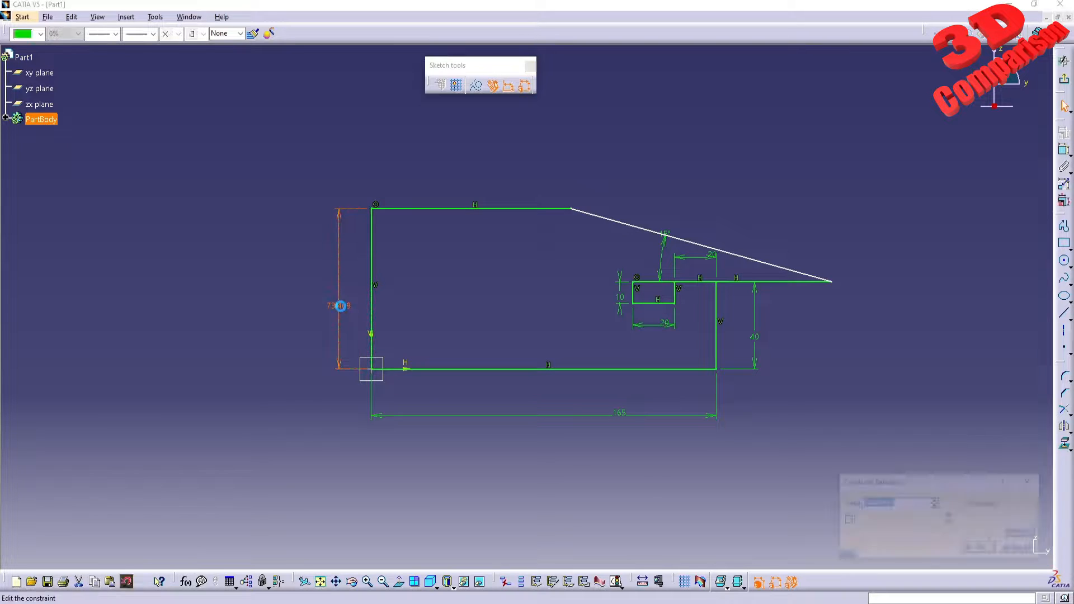
type("50")
key("Return")
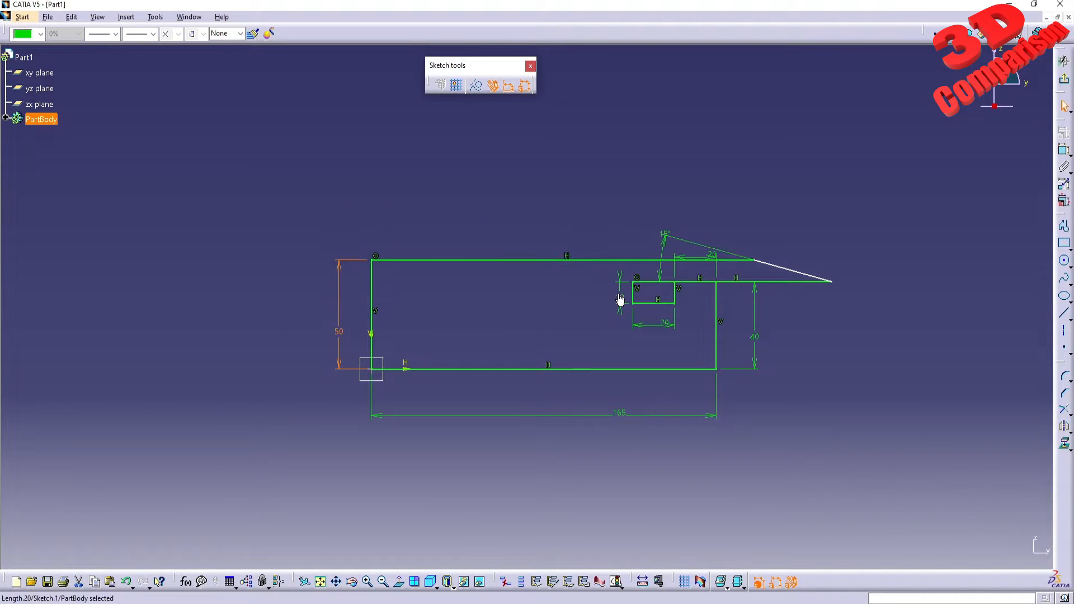
Step: Dimension the upper horizontal edge that runs from the vertical axis to the taper and set its length to 75 mm
left_click(1065, 152)
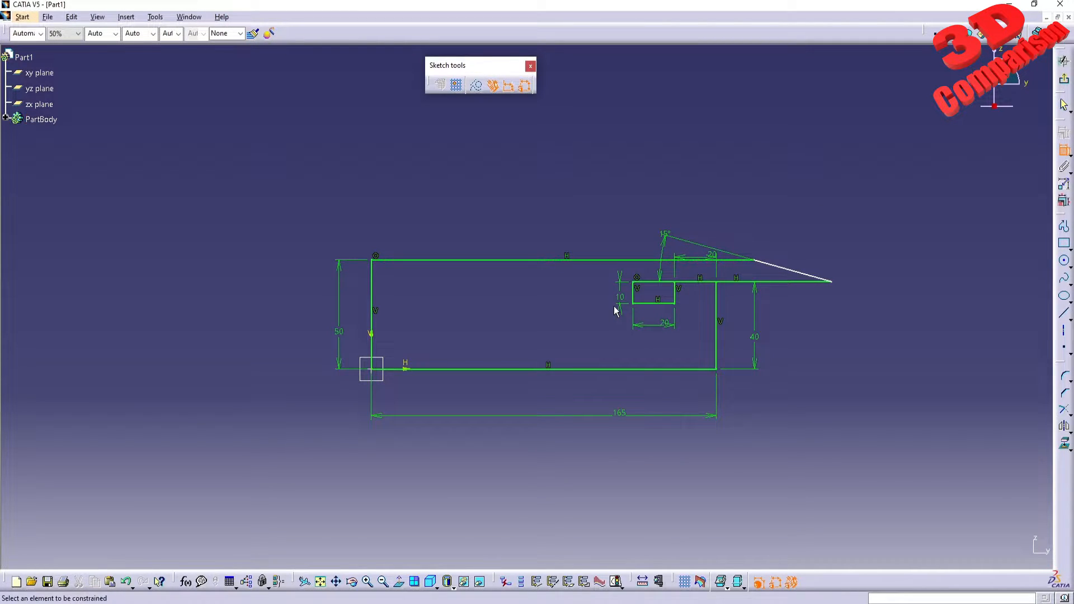
left_click(616, 260)
left_click(613, 192)
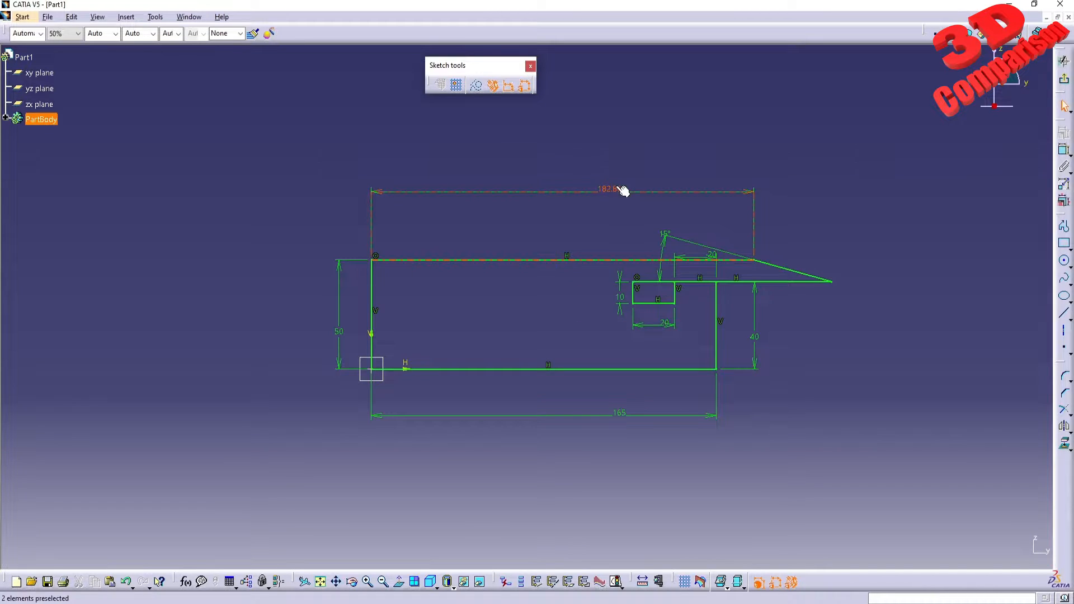
double_click(618, 190)
type("7")
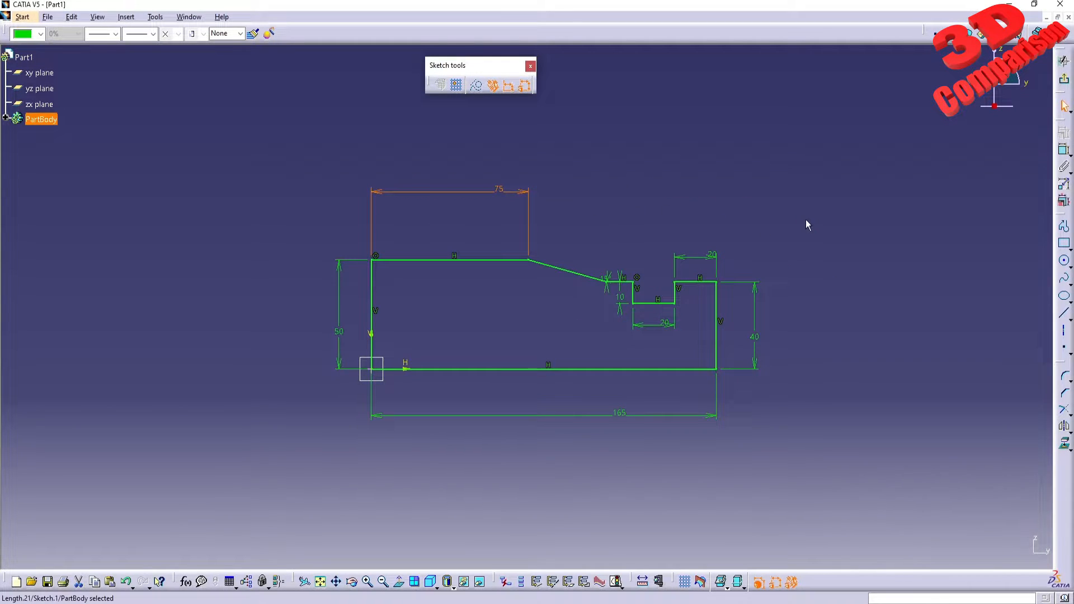
left_click(798, 257)
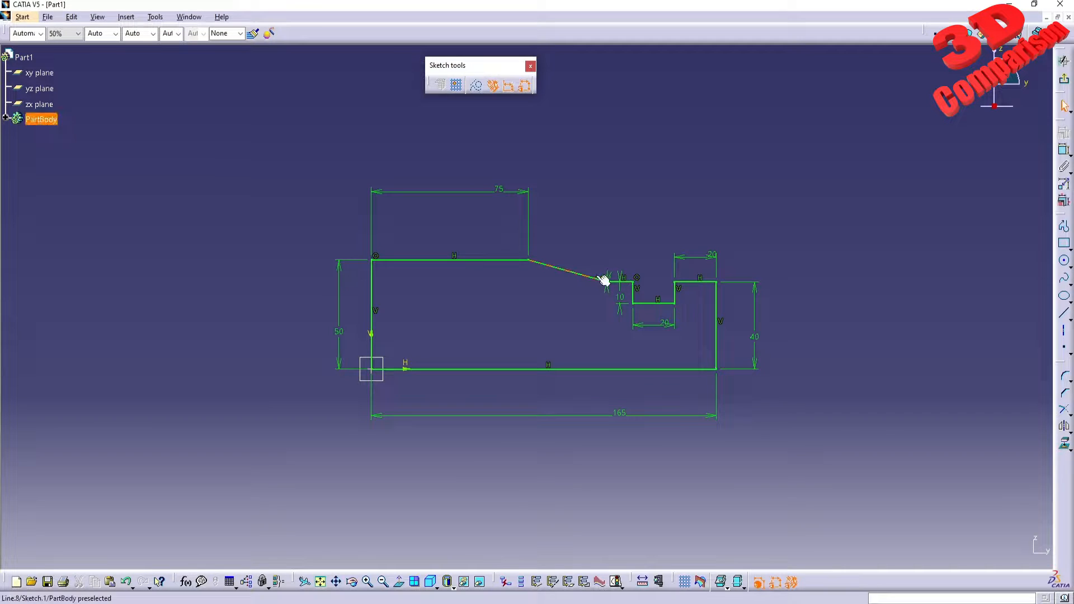
Step: Tidy the sketch by repositioning the 15-degree angle and the 50, 165, 20 and 10 mm dimension labels clear of the geometry
left_click_drag(610, 278, 600, 244)
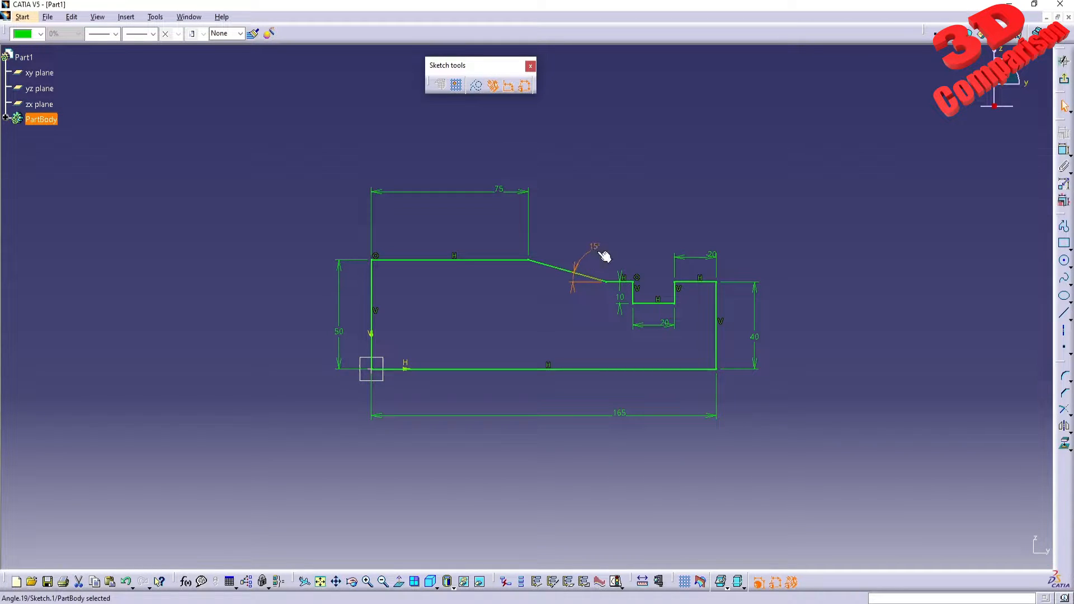
middle_click_drag(607, 313, 515, 371)
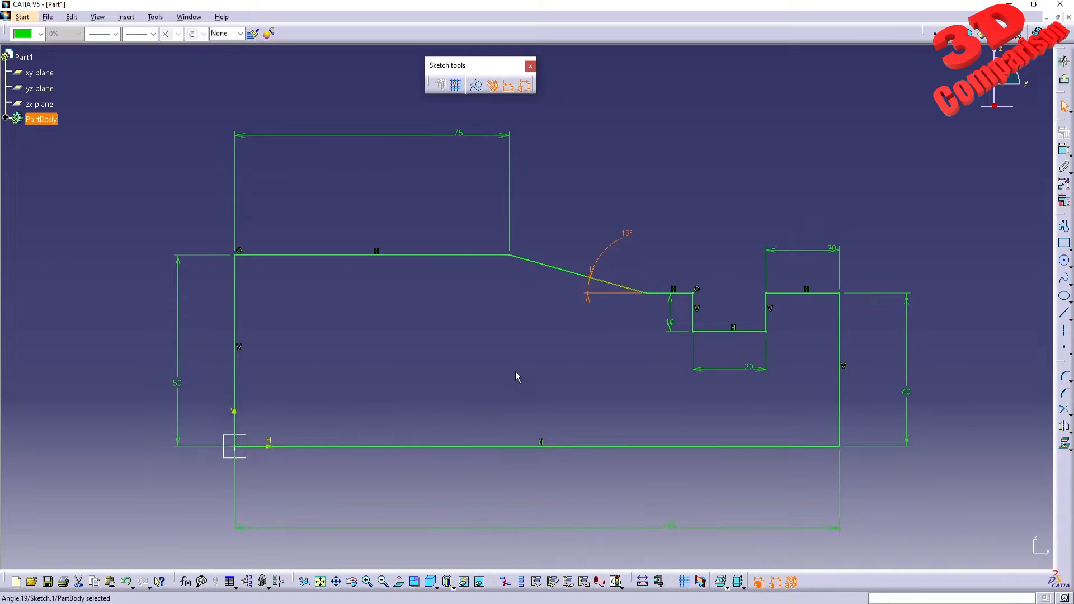
left_click_drag(180, 389, 190, 358)
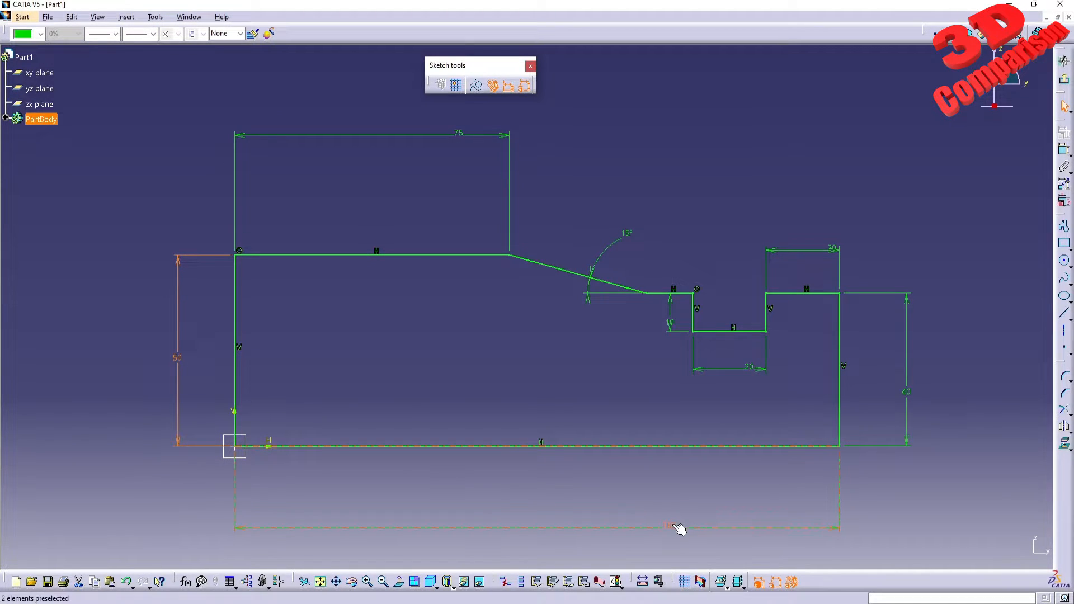
left_click_drag(680, 527, 557, 499)
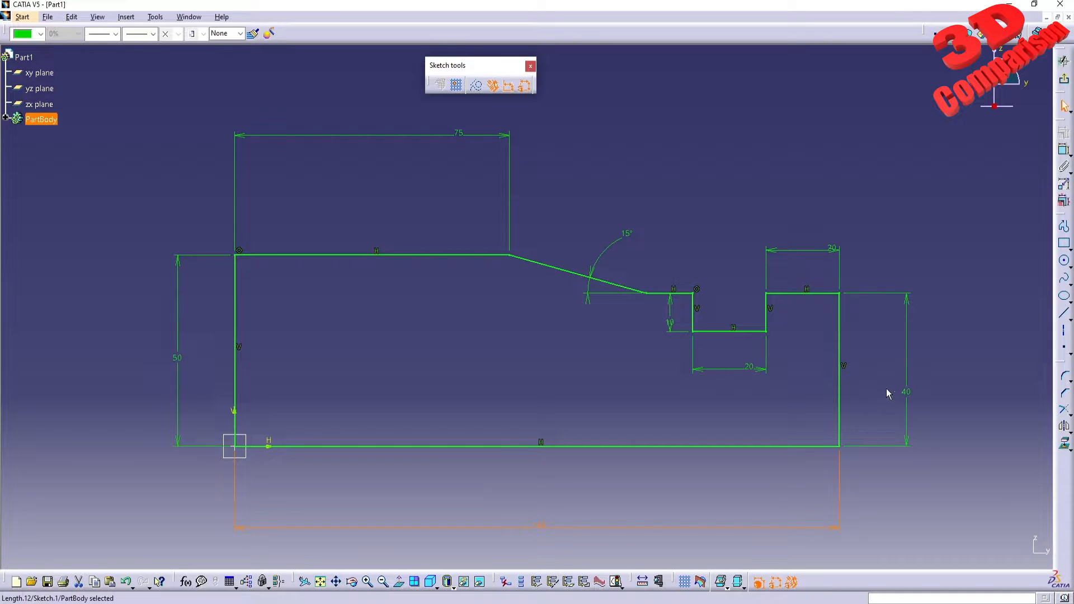
left_click_drag(833, 251, 807, 260)
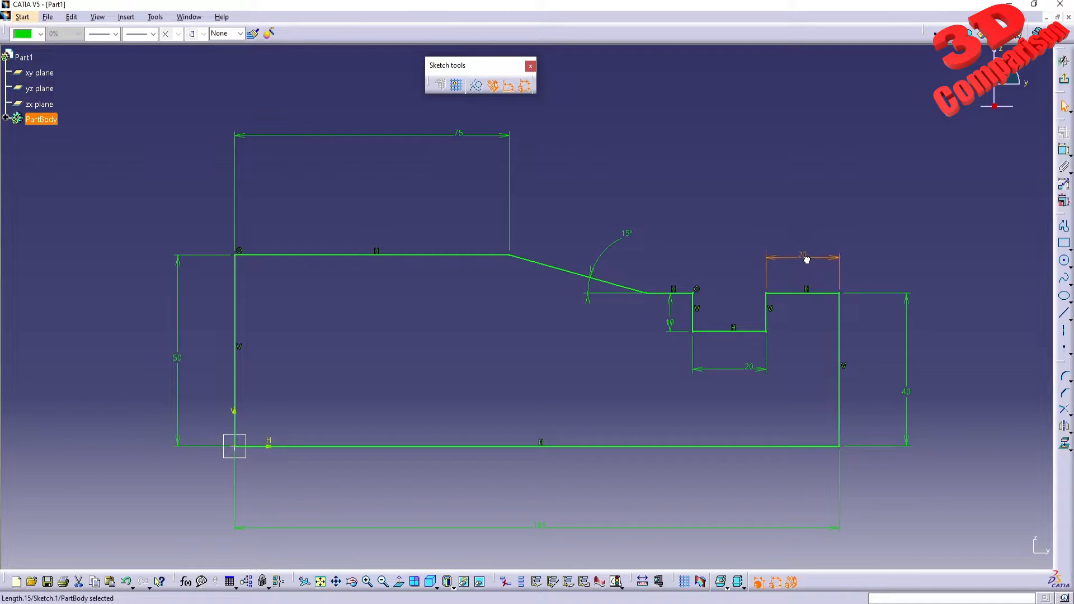
left_click_drag(671, 324, 666, 316)
Step: Exit the sketch and revolve the profile 360 degrees about its long bottom edge with the Shaft command
left_click(1064, 79)
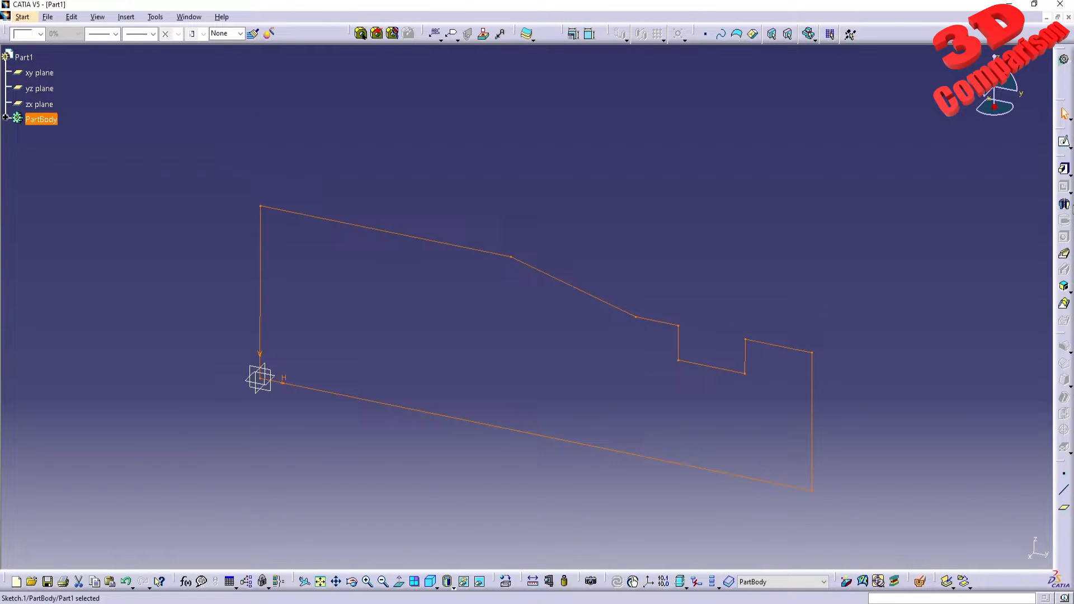
left_click(1064, 204)
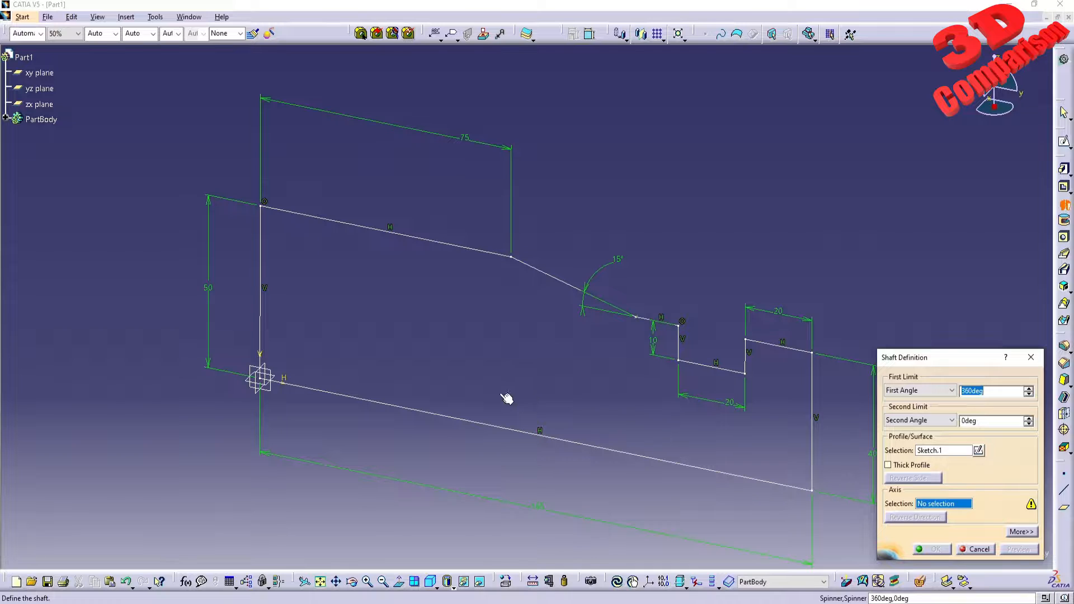
left_click(447, 416)
mouse_move(480, 371)
middle_mouse_down()
mouse_move(468, 331)
mouse_move(518, 350)
mouse_move(501, 354)
middle_mouse_up()
left_click(931, 549)
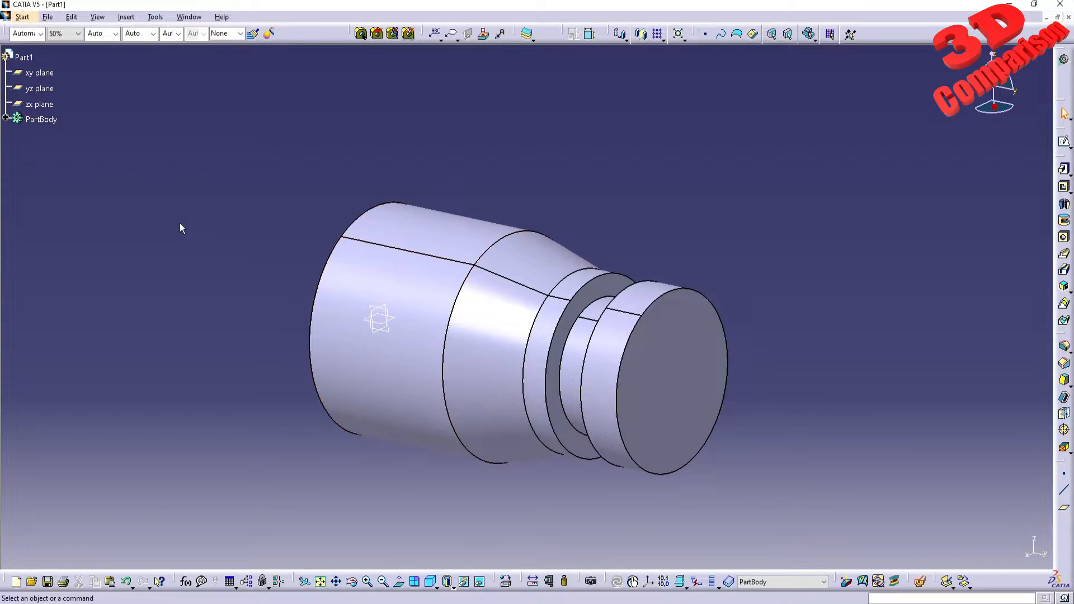
Step: Rename the PartBody as DesignPart
right_click(55, 123)
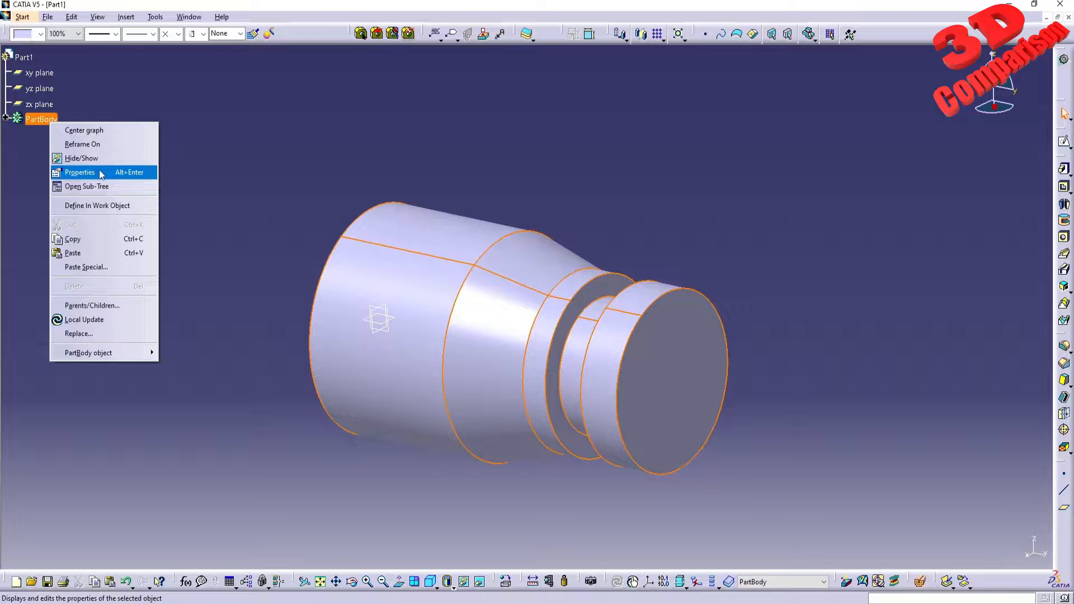
left_click(101, 174)
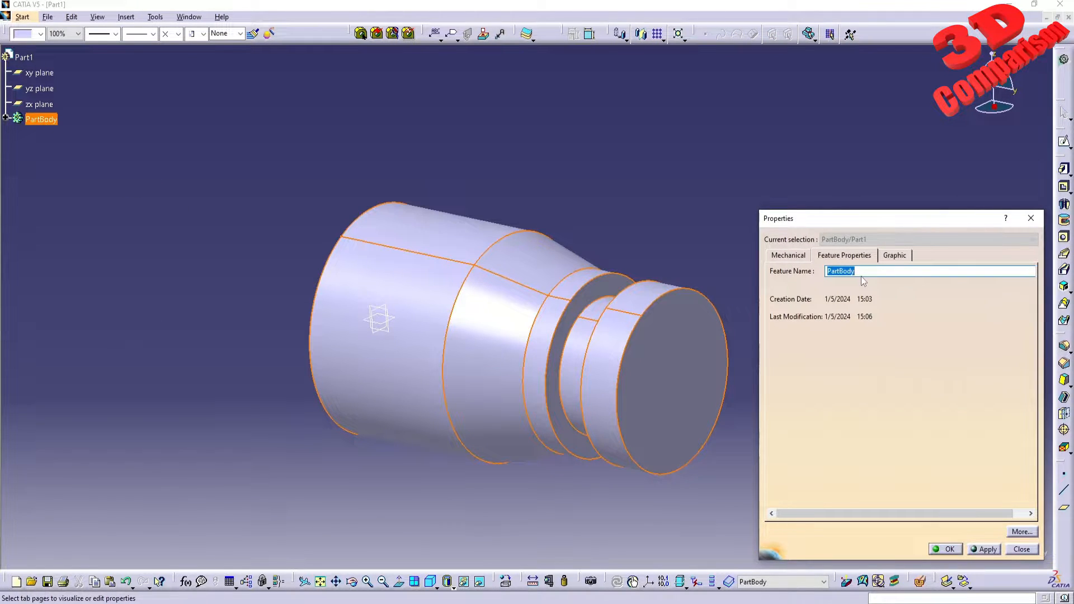
type("Design")
key("Return")
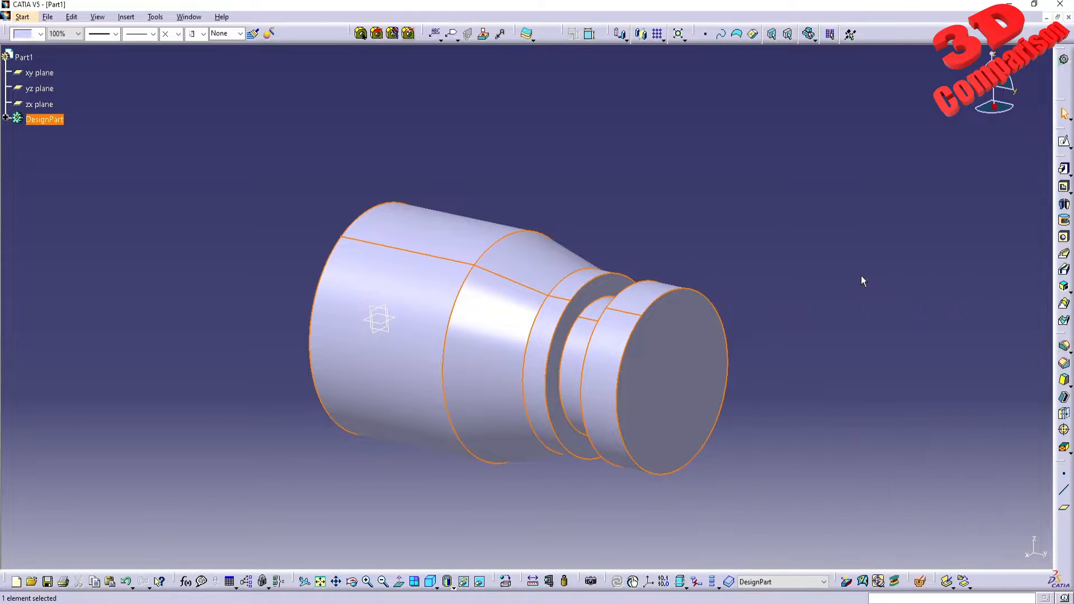
Step: Insert a new body into the part and rename it as Stock
left_click(127, 17)
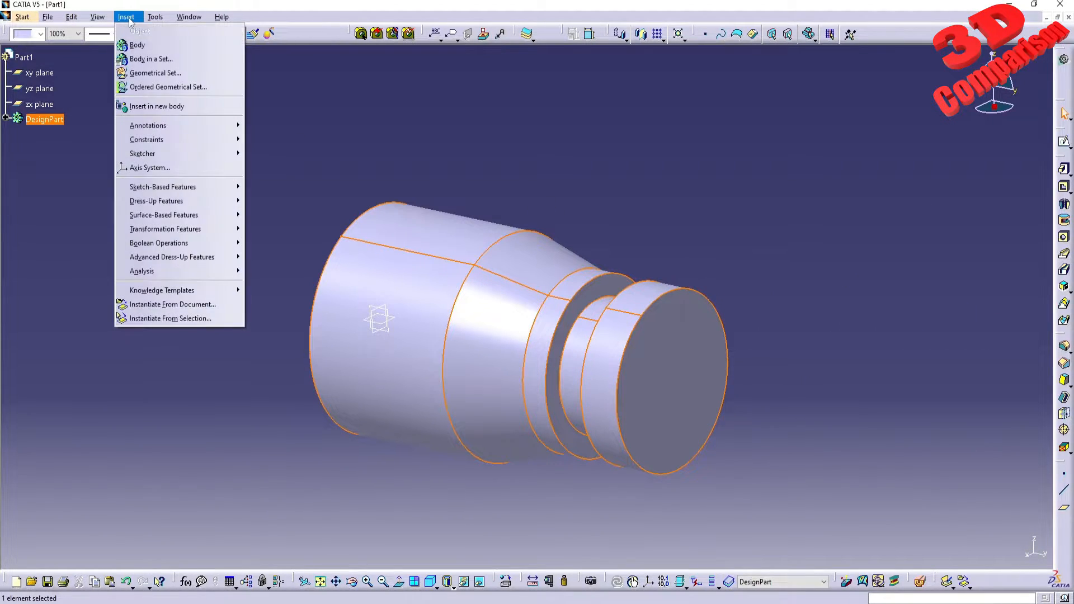
left_click(137, 45)
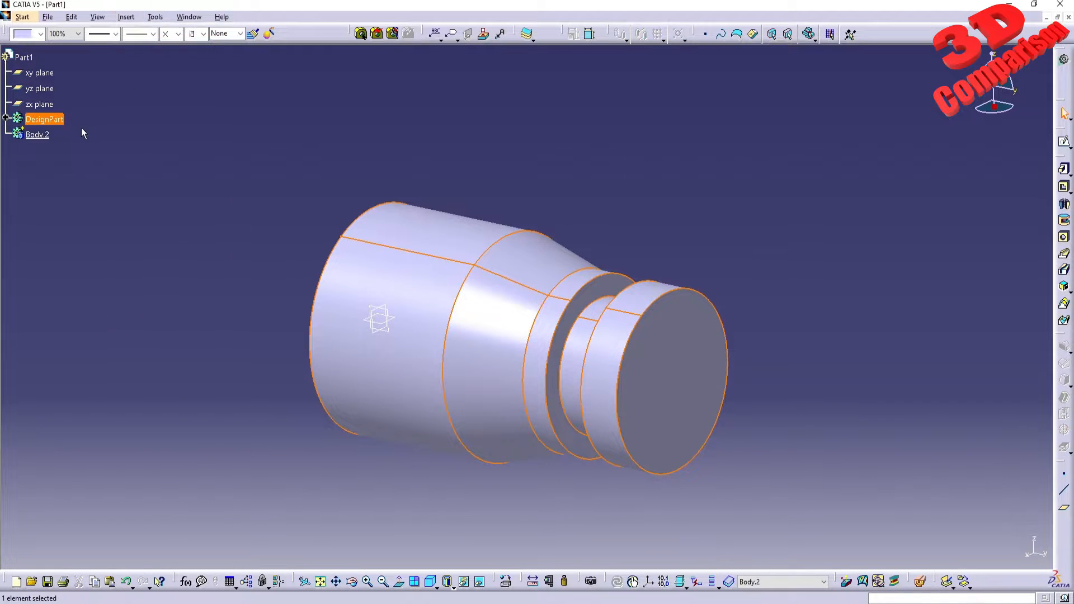
right_click(34, 134)
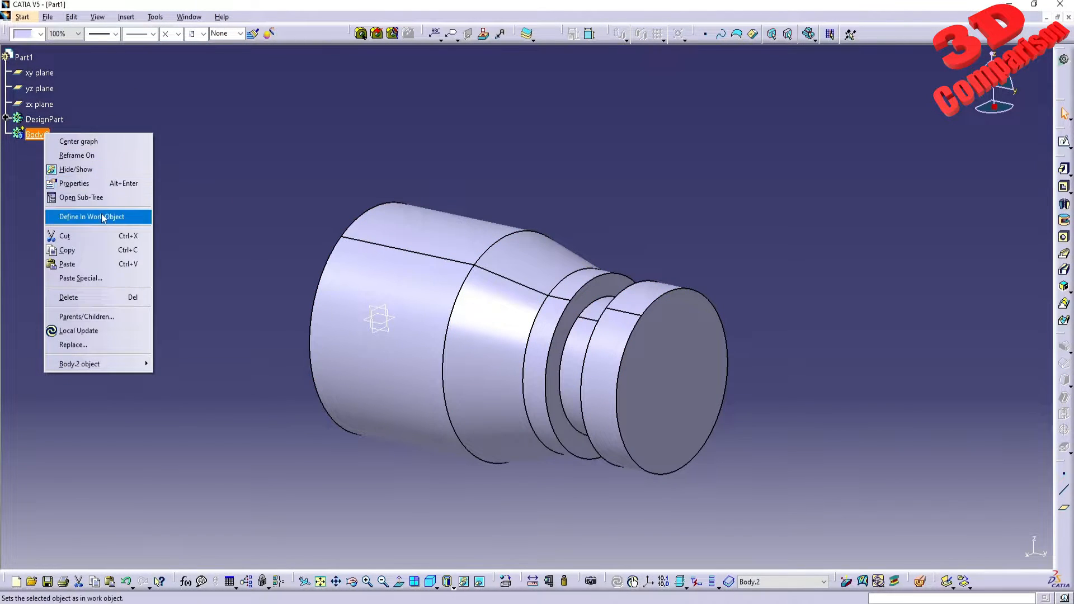
left_click(74, 183)
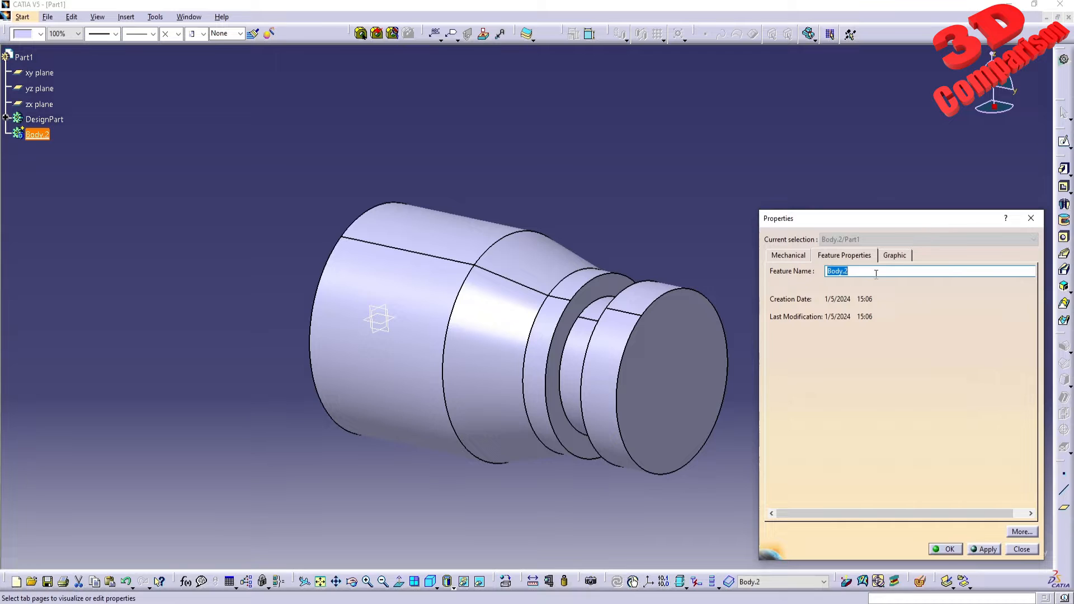
type("Stock")
key("Return")
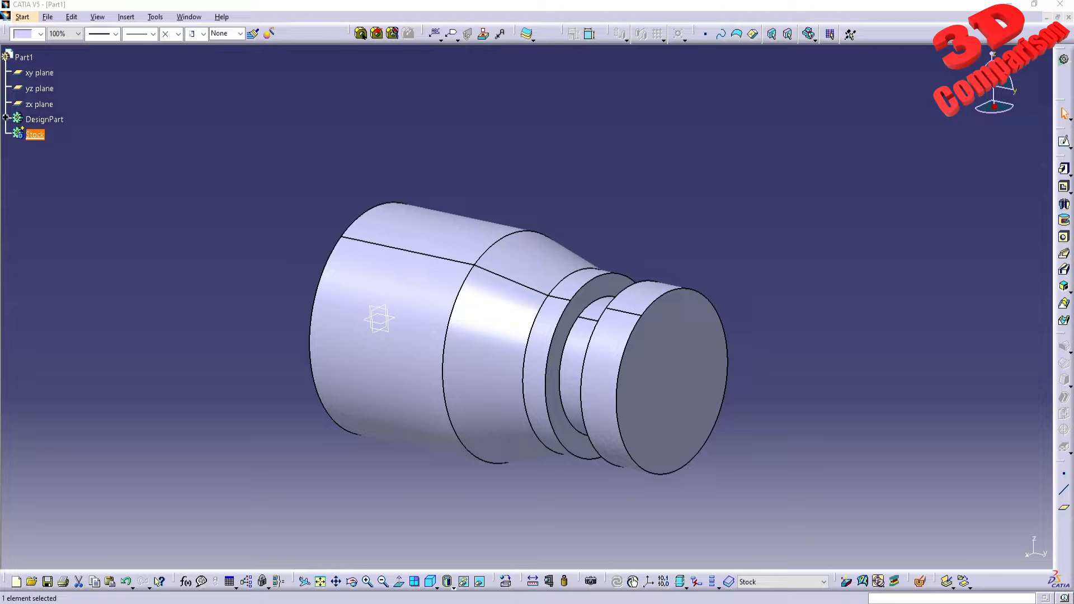
left_click(227, 281)
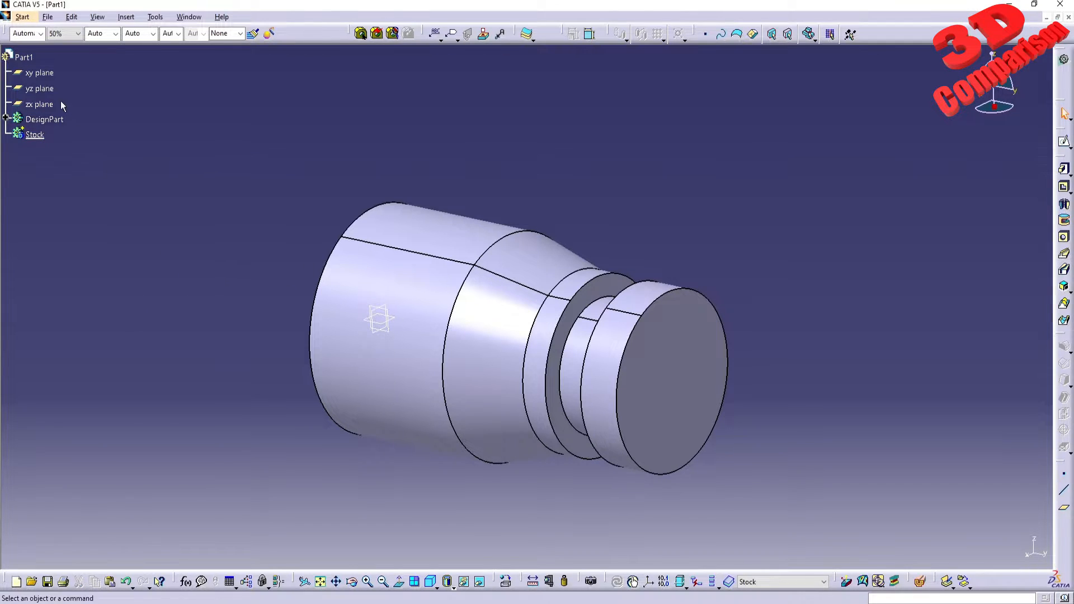
Step: On the yz plane, sketch a rectangle about 166 mm wide and 64 mm high with one corner at the origin
left_click(42, 89)
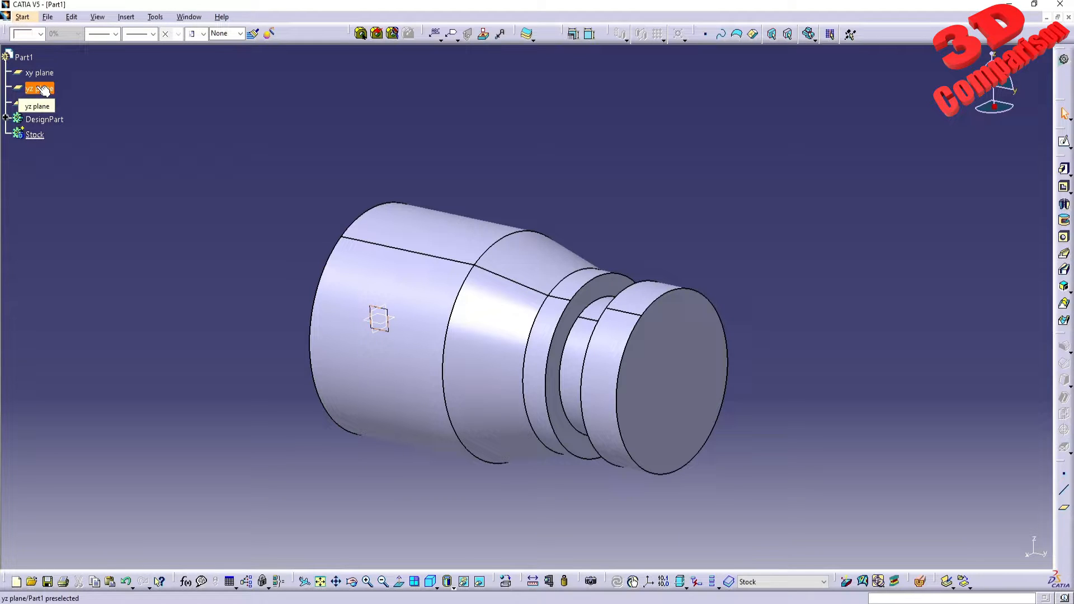
left_click(1064, 141)
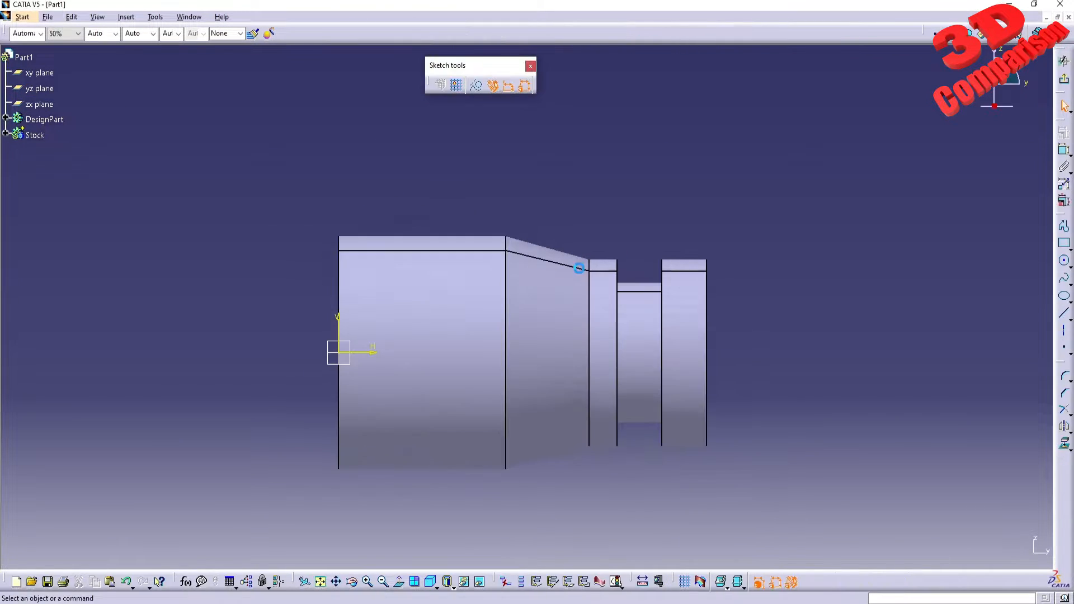
left_click(1064, 243)
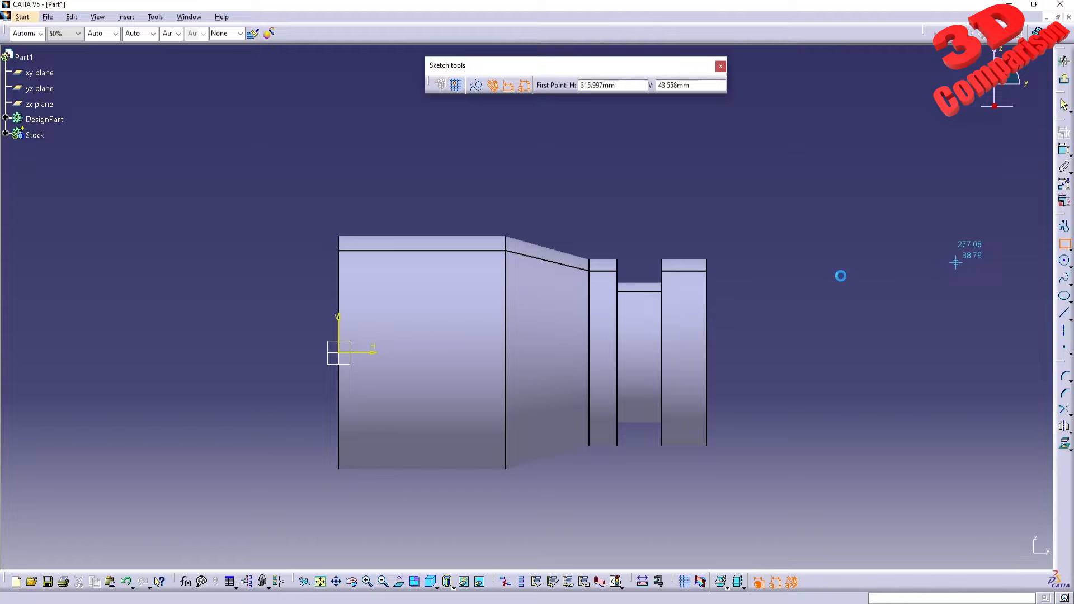
left_click(340, 353)
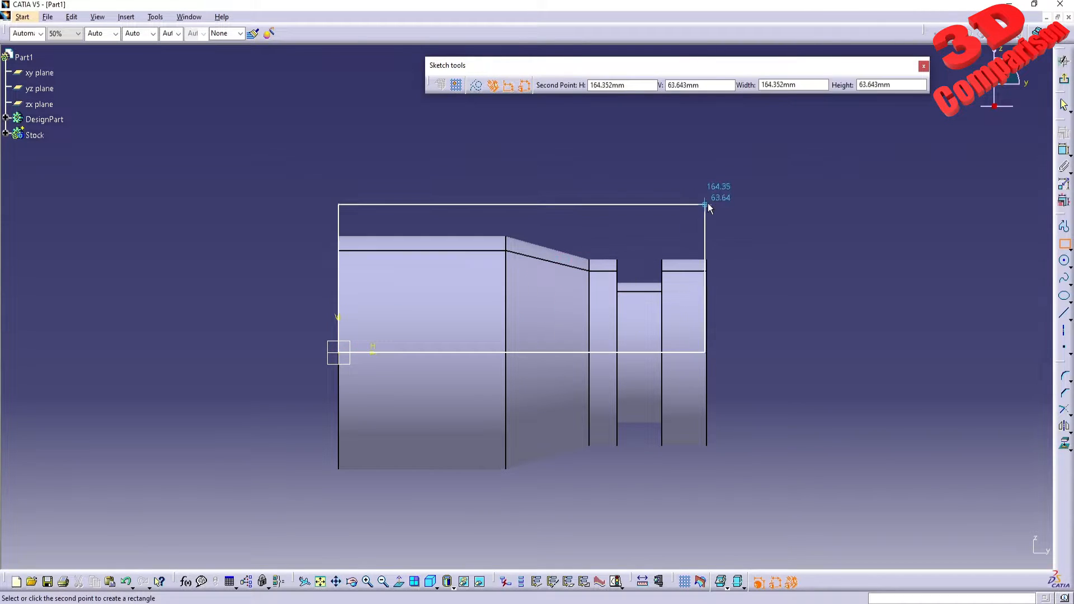
left_click(708, 203)
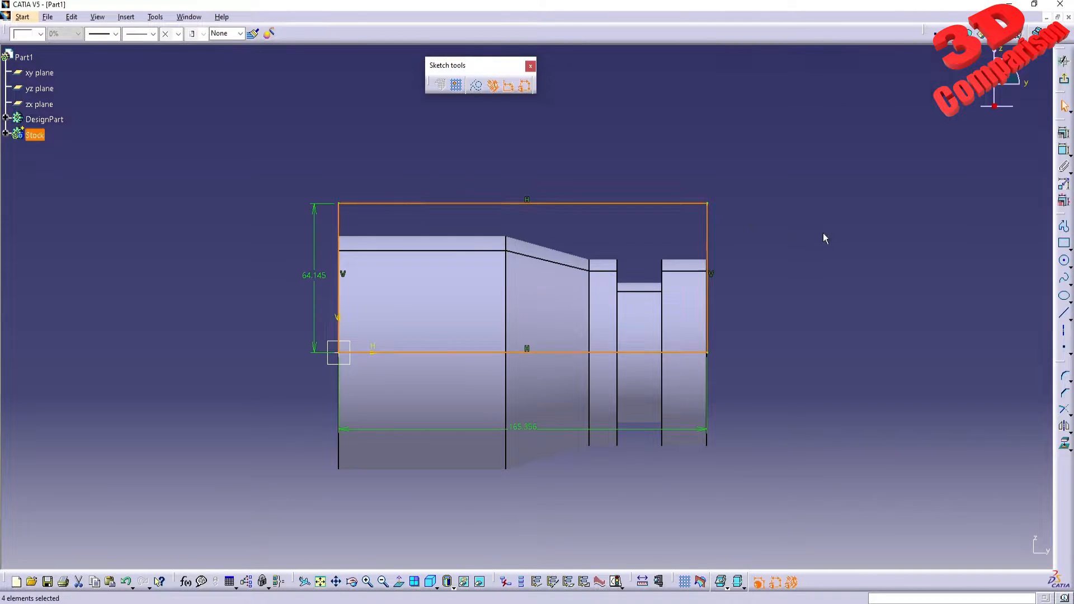
Step: Set the rectangle's length to 165 mm and its height to 55 mm
double_click(525, 428)
type("165")
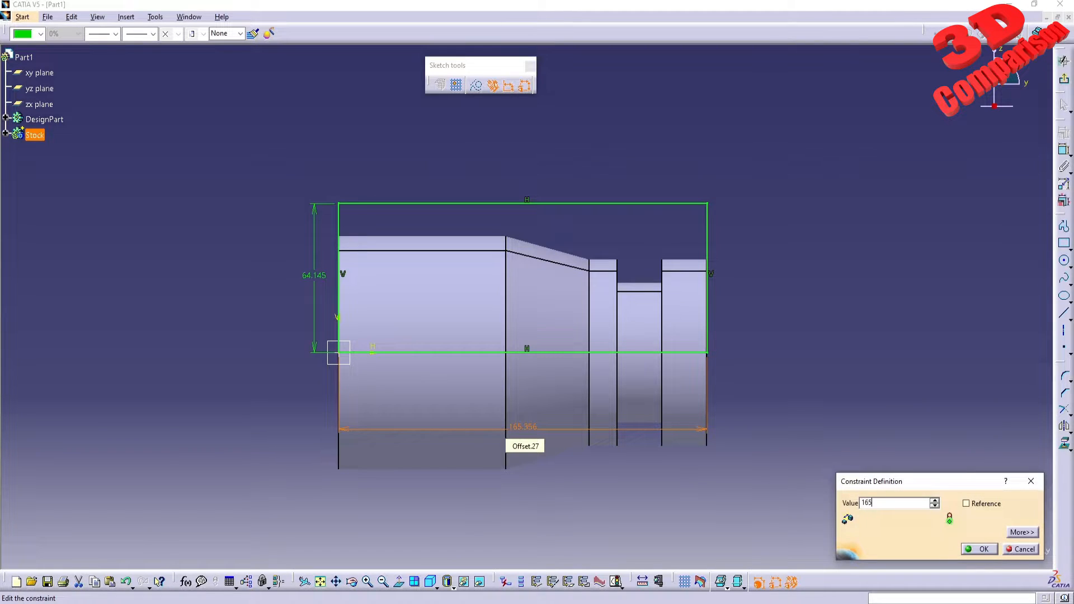
key("Return")
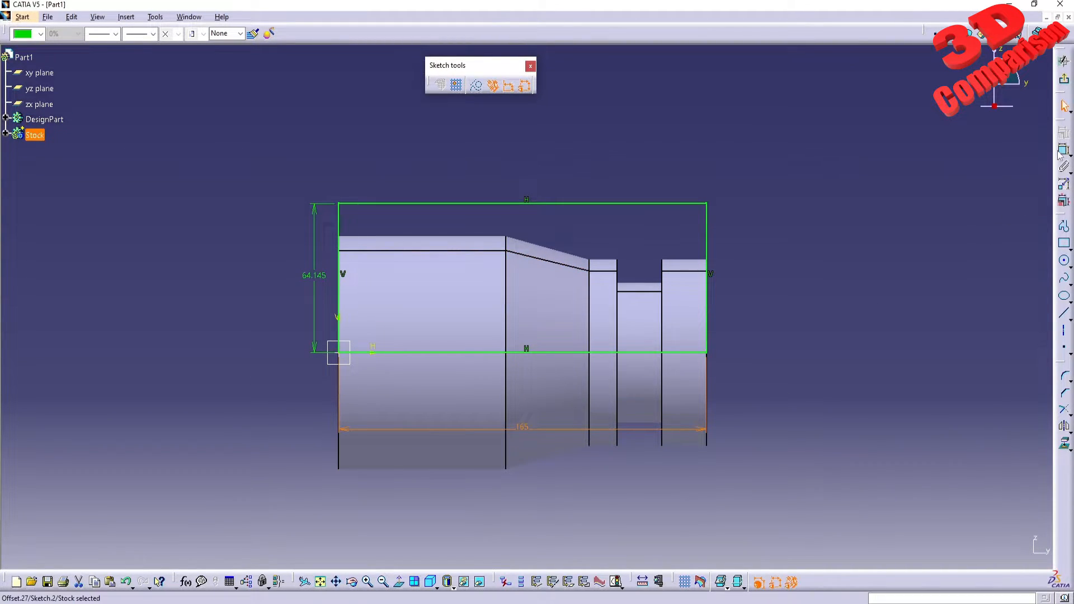
double_click(314, 275)
type("55")
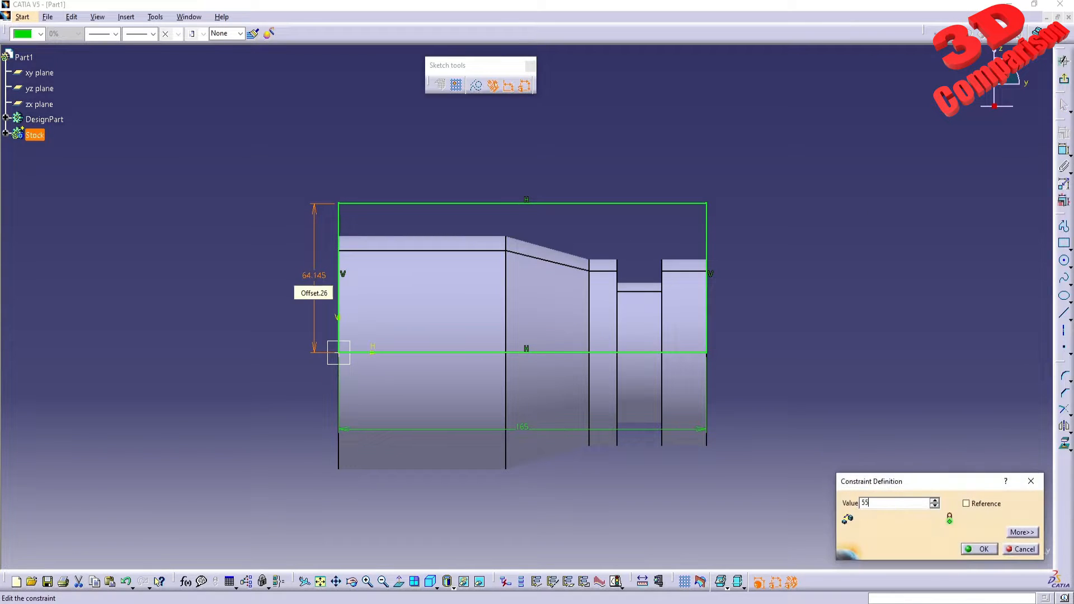
key("Return")
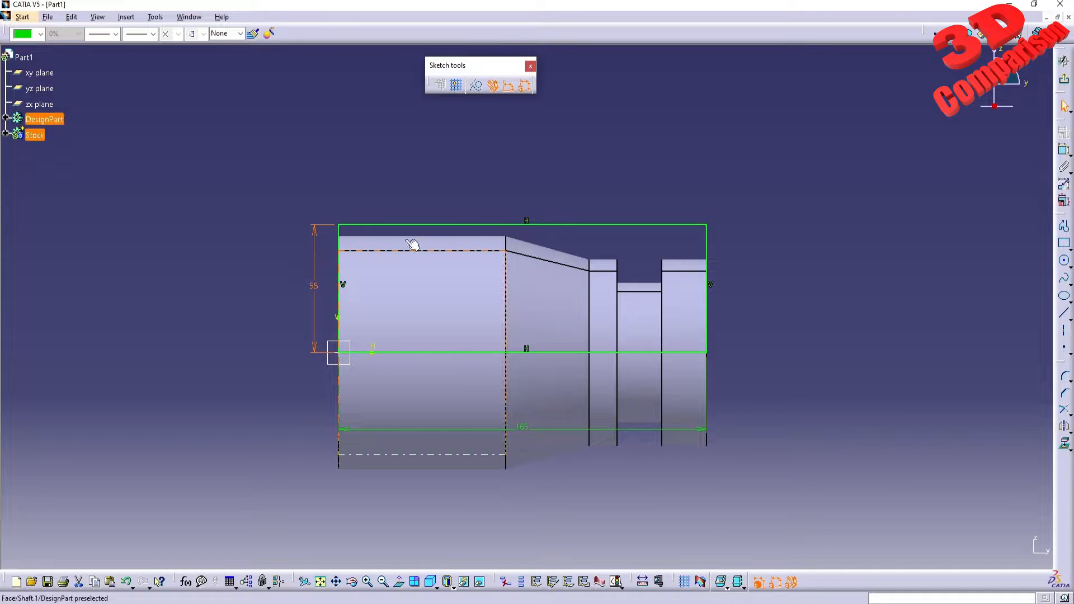
Step: Exit the sketch and revolve the rectangle 360 degrees about its bottom edge as the stock cylinder
left_click(1064, 79)
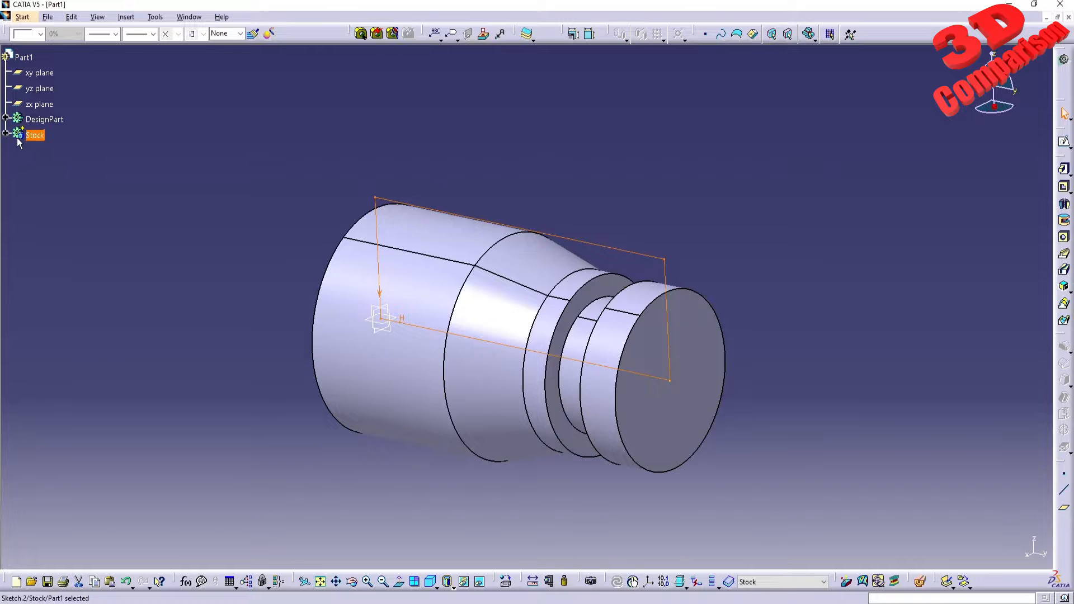
left_click(1064, 204)
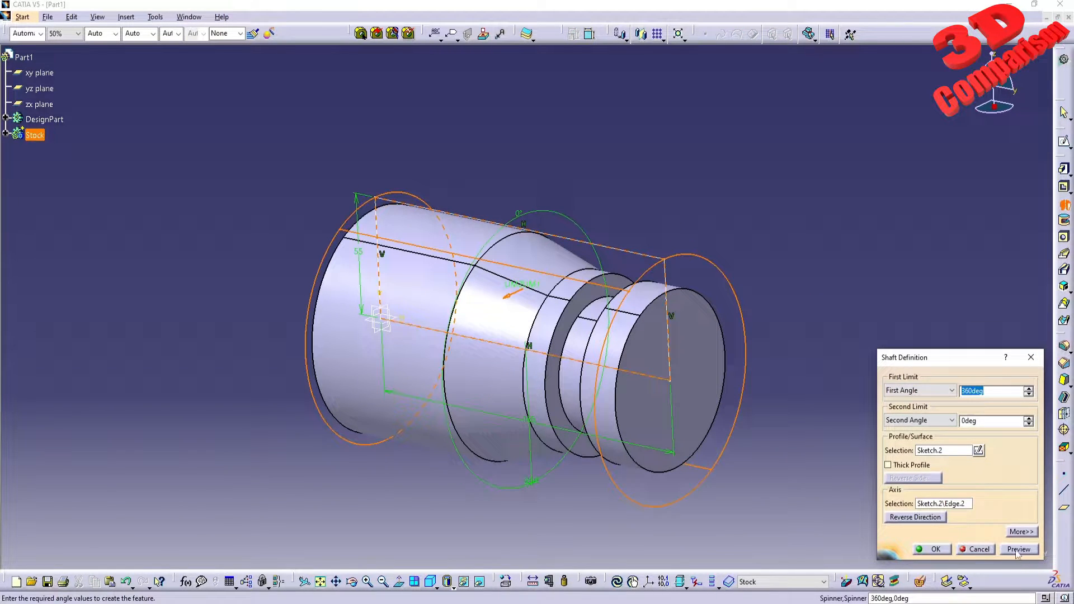
left_click(1017, 550)
left_click(934, 549)
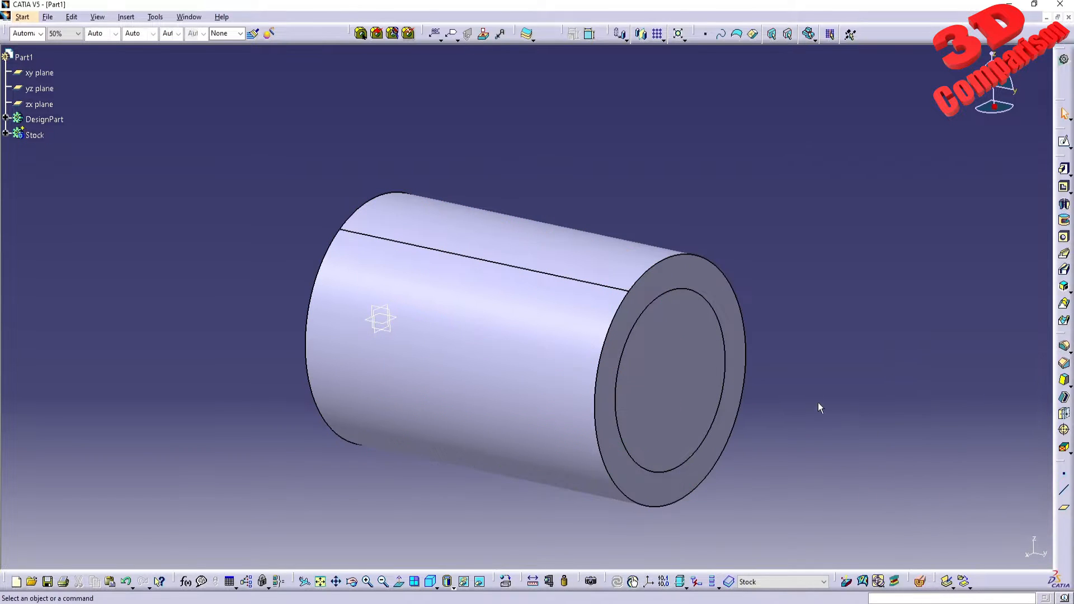
Step: Colour the Stock body yellow and set its opacity to 25%
middle_click_drag(700, 360, 653, 354)
left_click(338, 263)
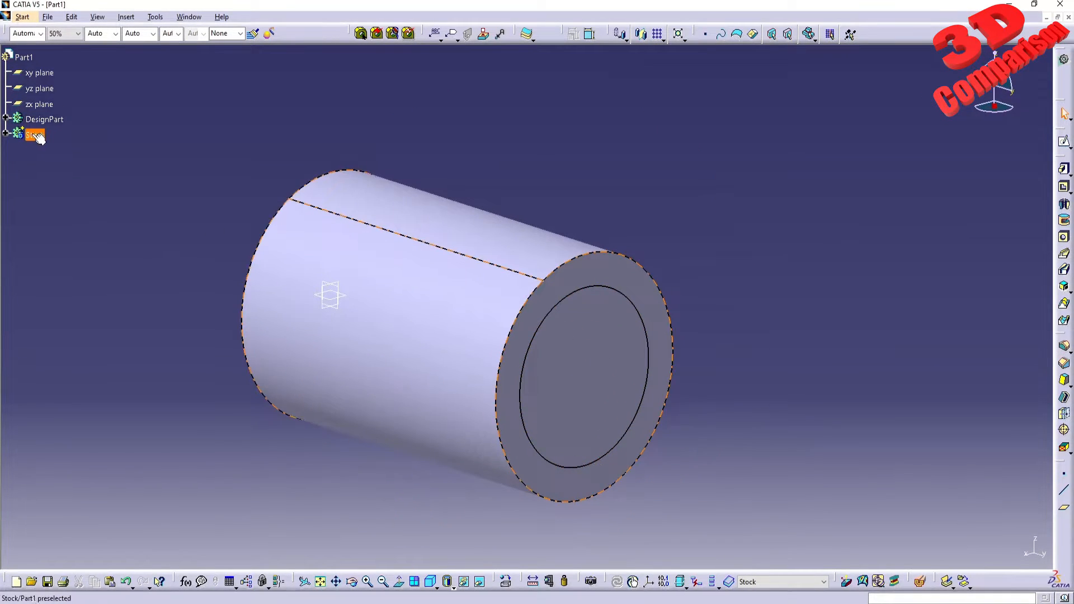
left_click(40, 33)
left_click(25, 124)
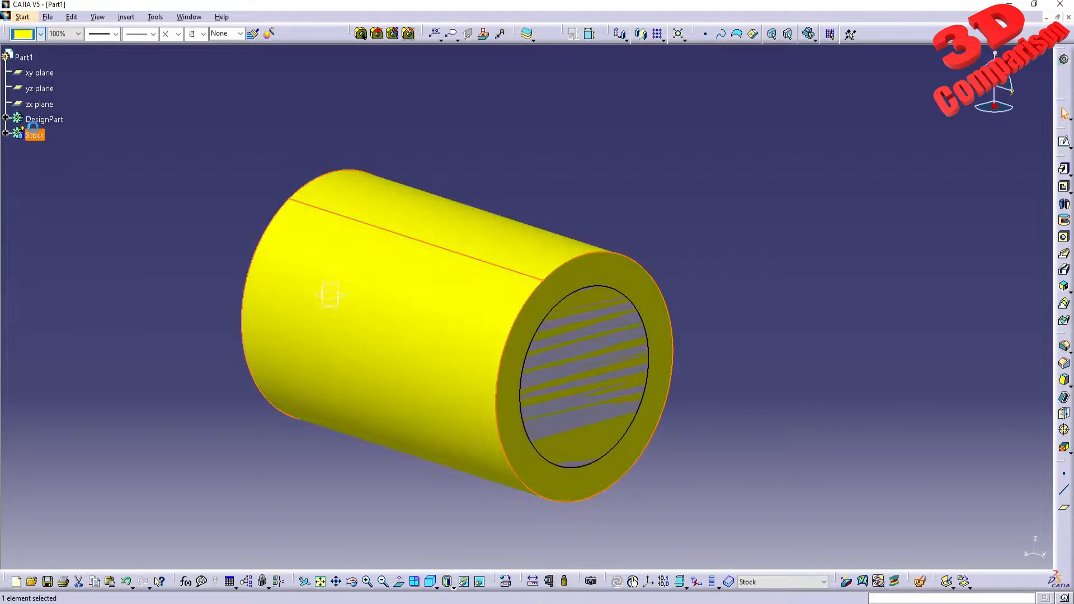
left_click(77, 34)
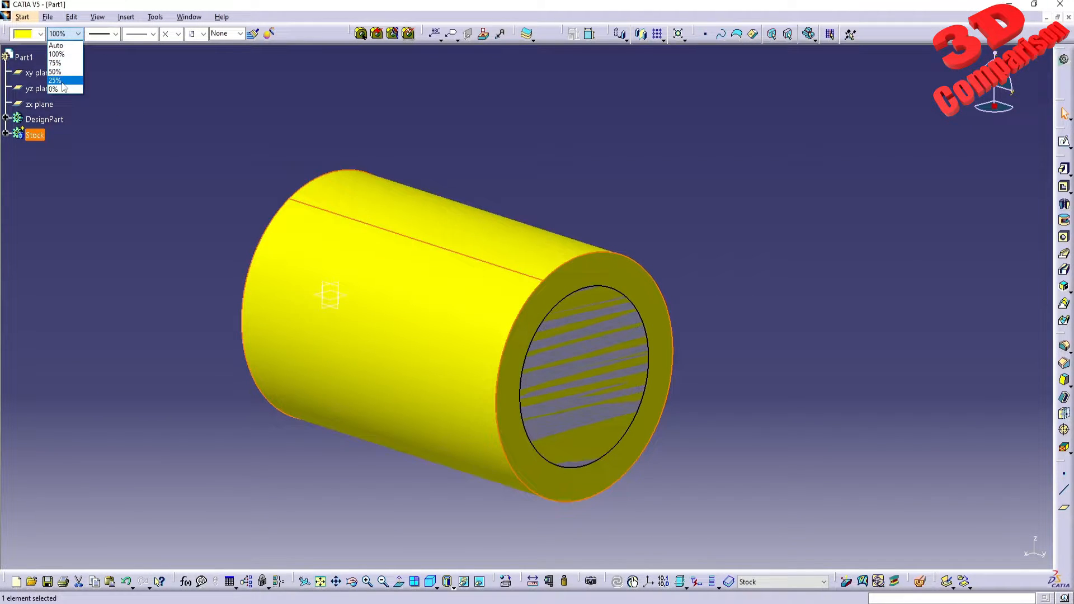
left_click(55, 71)
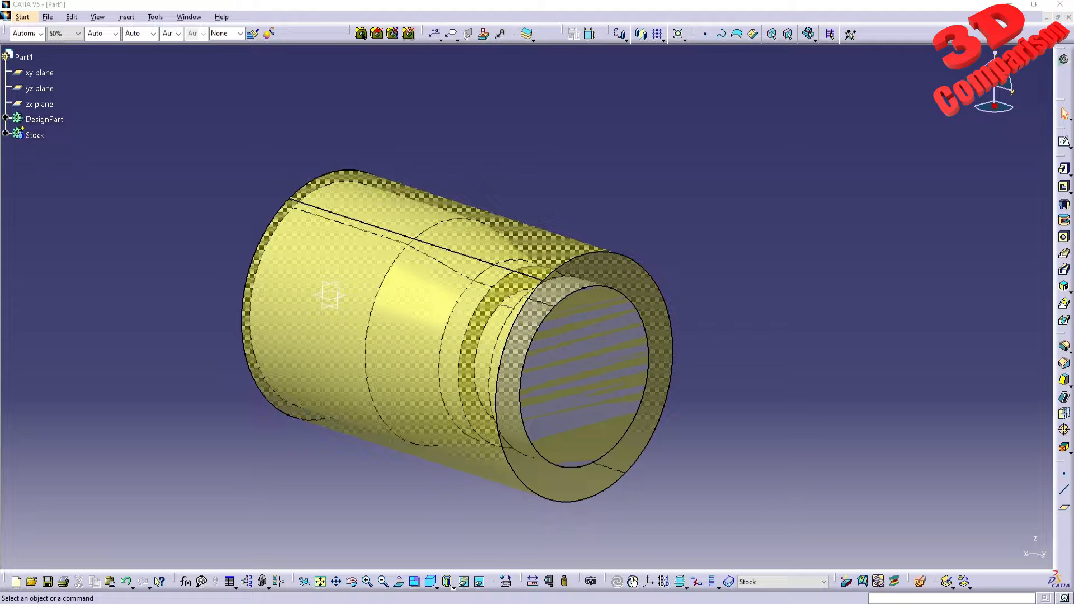
left_click(124, 241)
Step: Expand the Stock body in the tree and hide its Shaft.2 feature
left_click(5, 133)
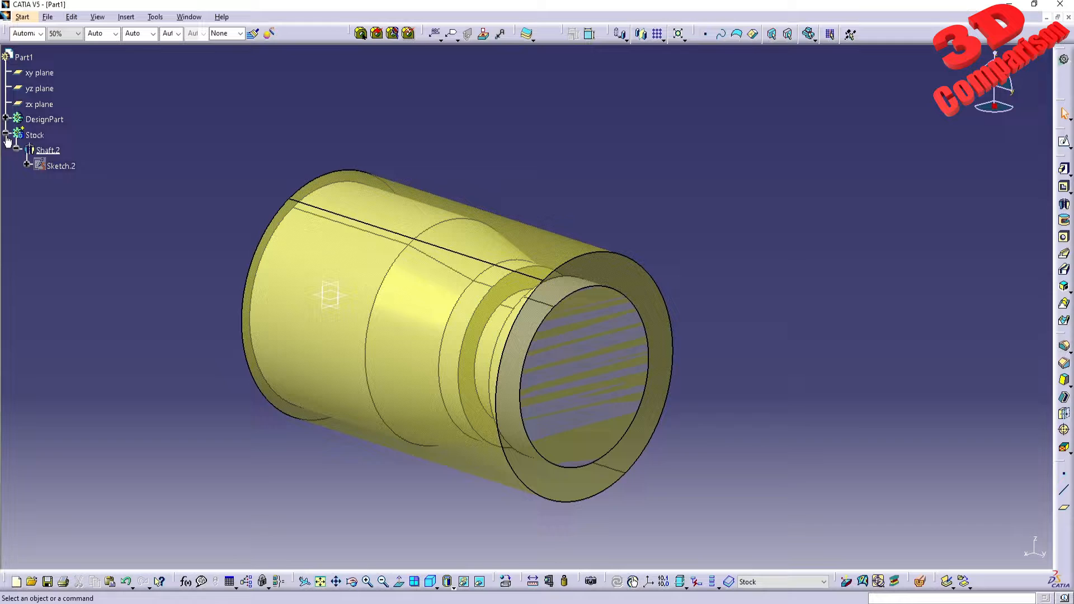
left_click(53, 151)
right_click(56, 153)
left_click(83, 184)
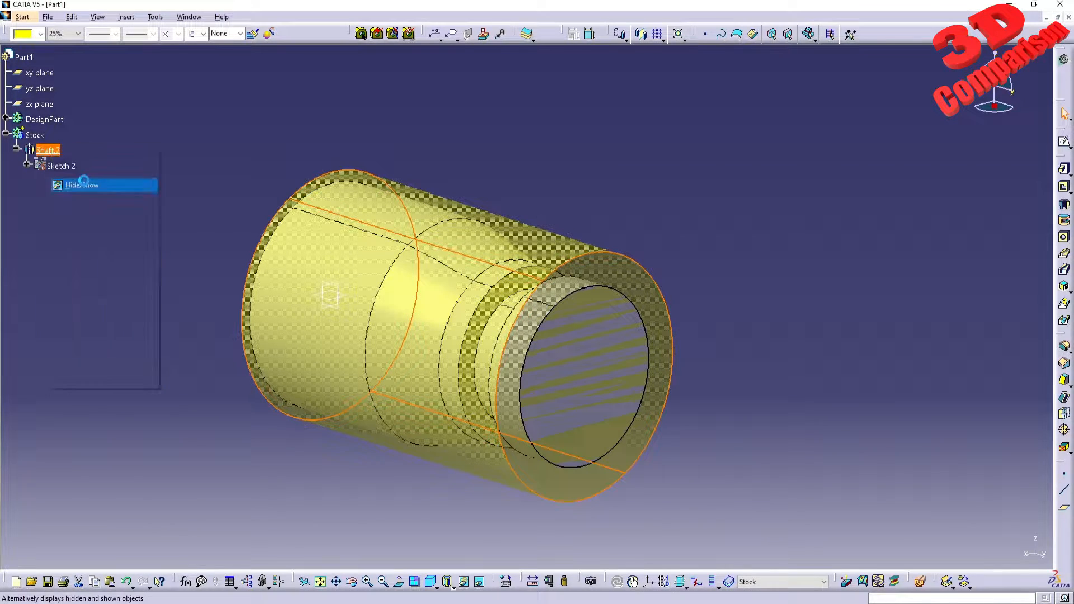
Step: Show the stock's rectangular profile, Sketch.2
left_click(59, 166)
right_click(62, 167)
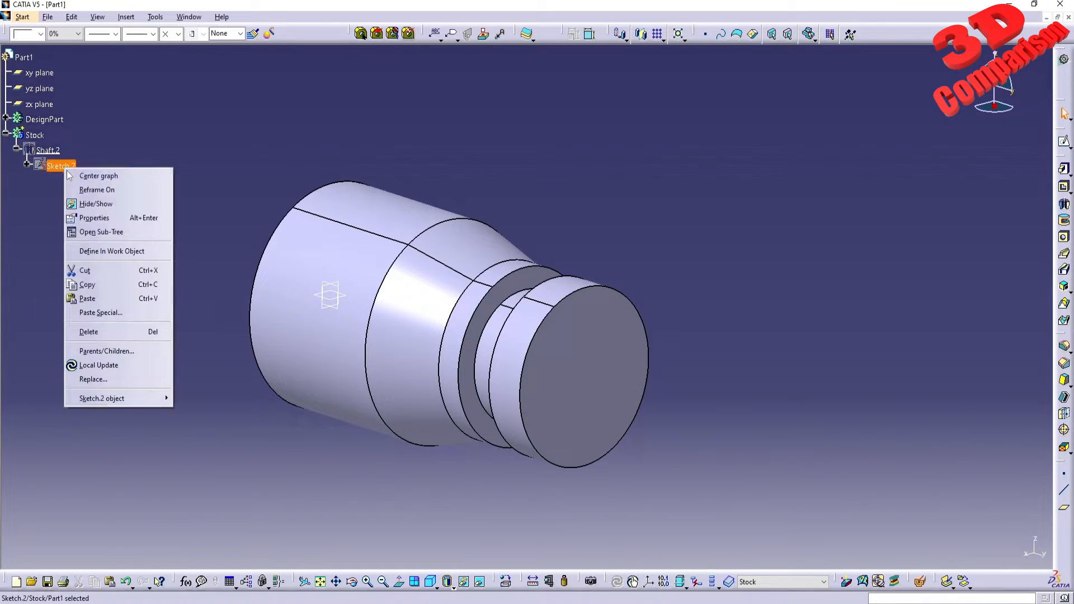
left_click(100, 204)
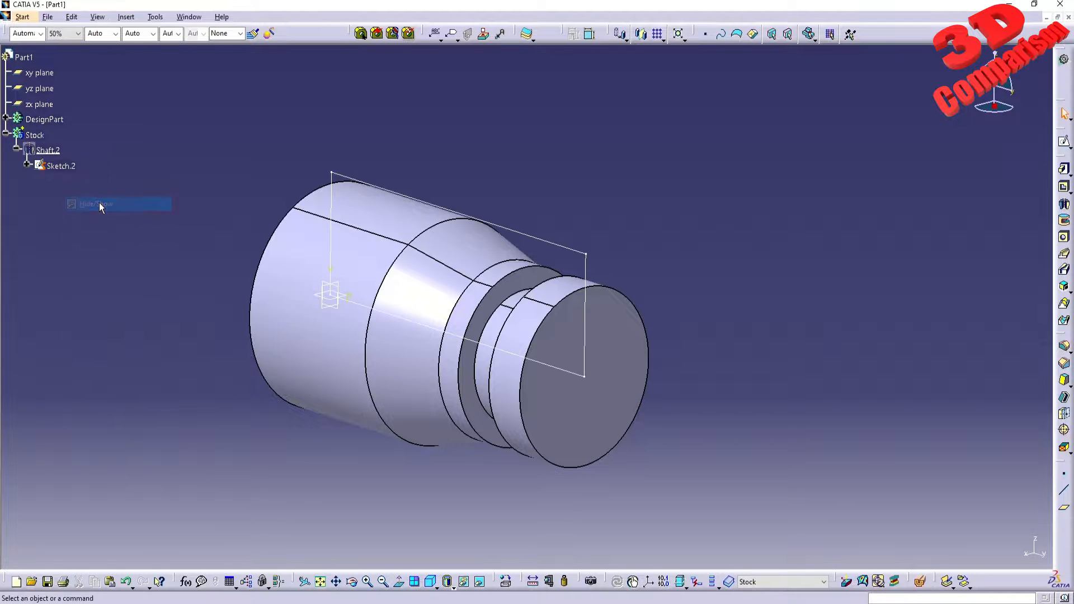
mouse_move(241, 170)
middle_mouse_down()
mouse_move(254, 183)
mouse_move(332, 184)
mouse_move(306, 209)
middle_mouse_up()
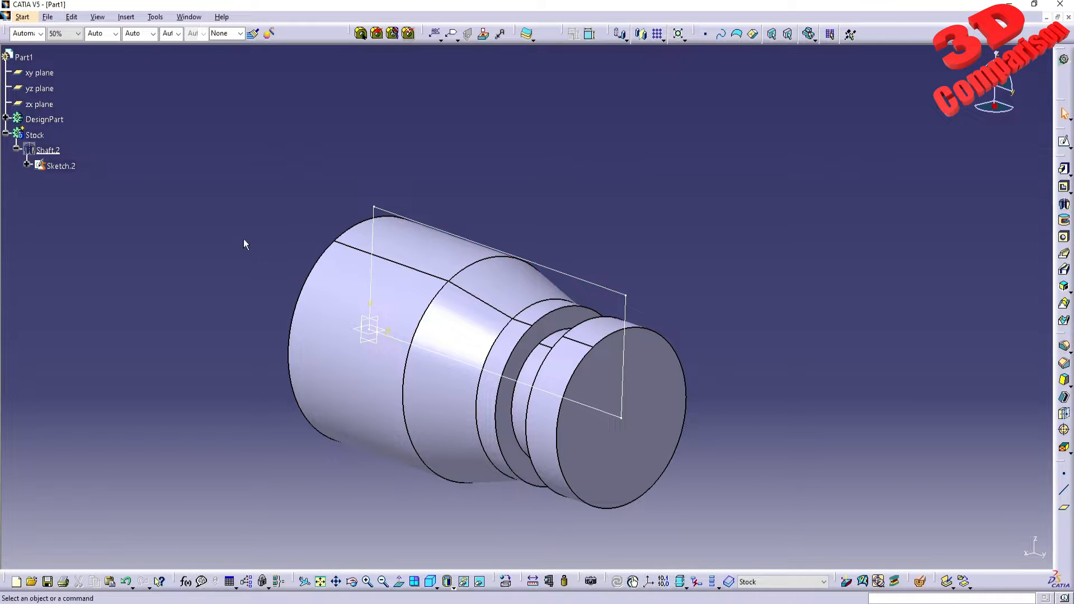
Step: Expand the DesignPart body in the tree and show its profile, Sketch.1
left_click(6, 119)
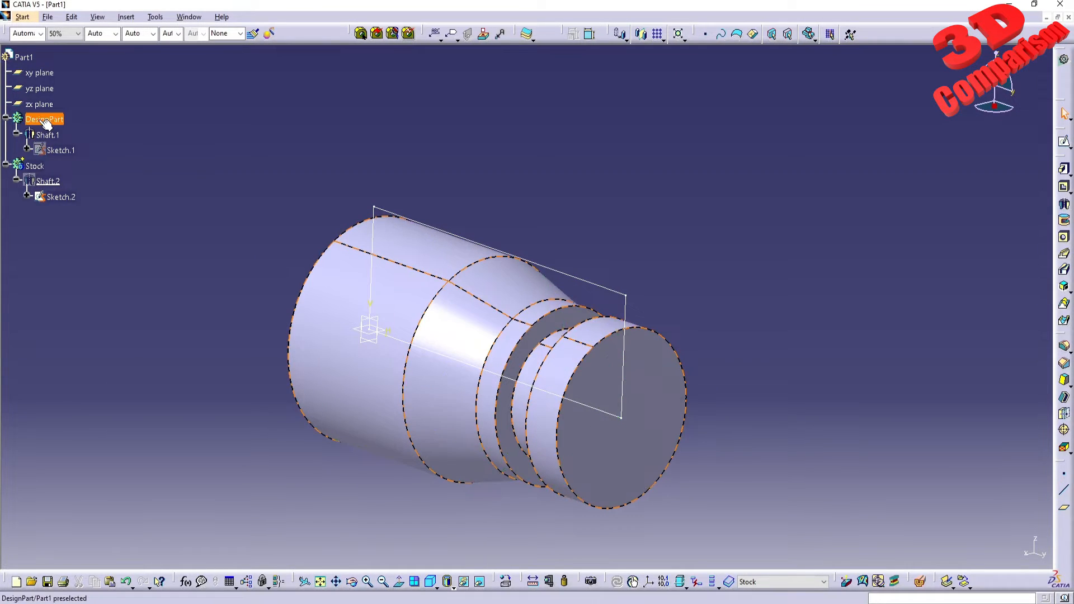
right_click(59, 150)
left_click(90, 187)
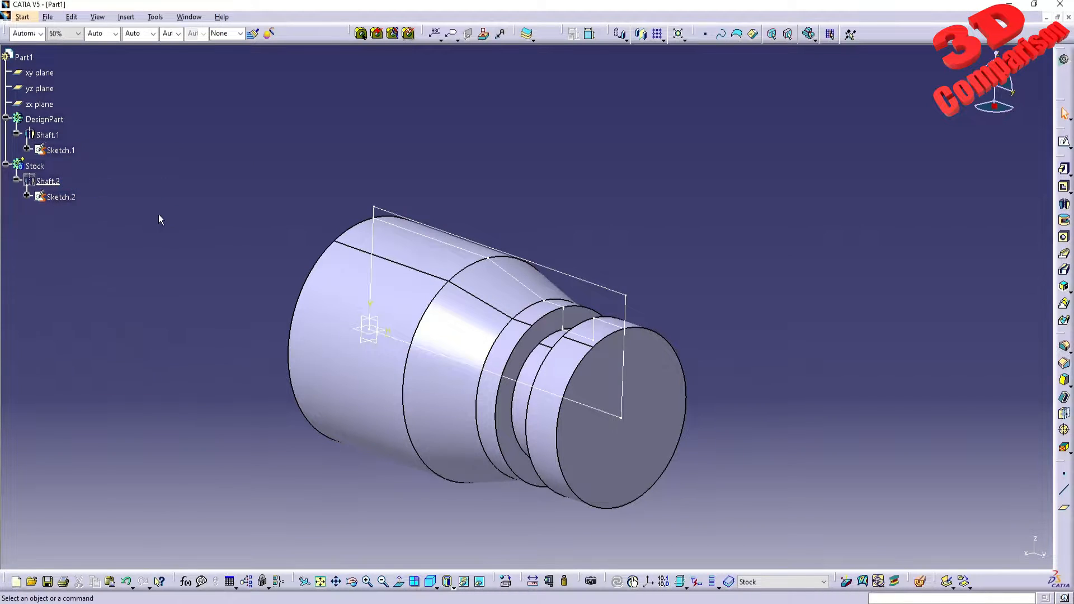
left_click(62, 152)
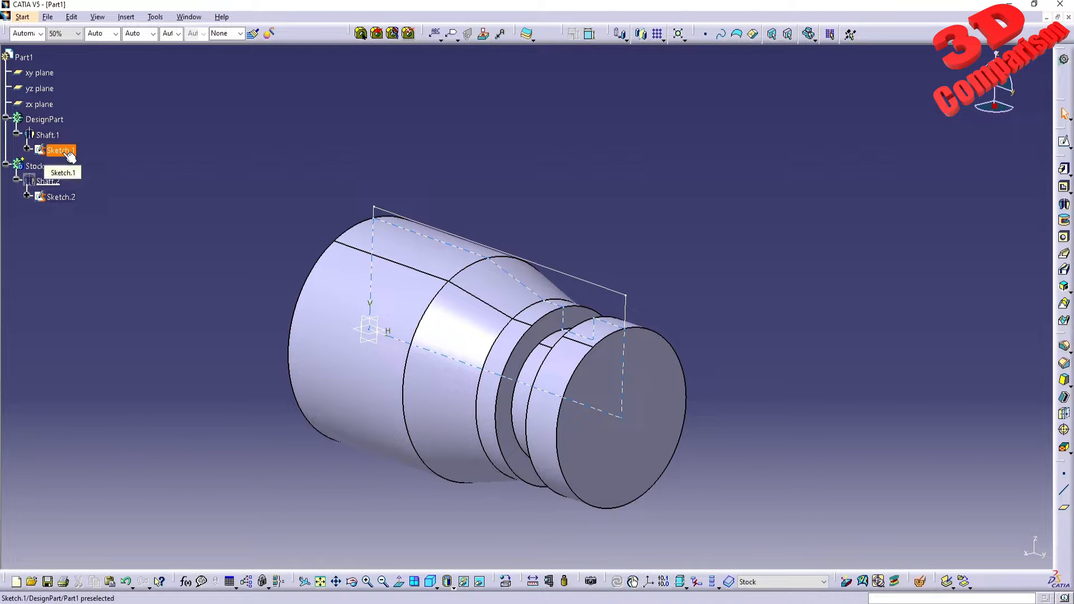
left_click(62, 197)
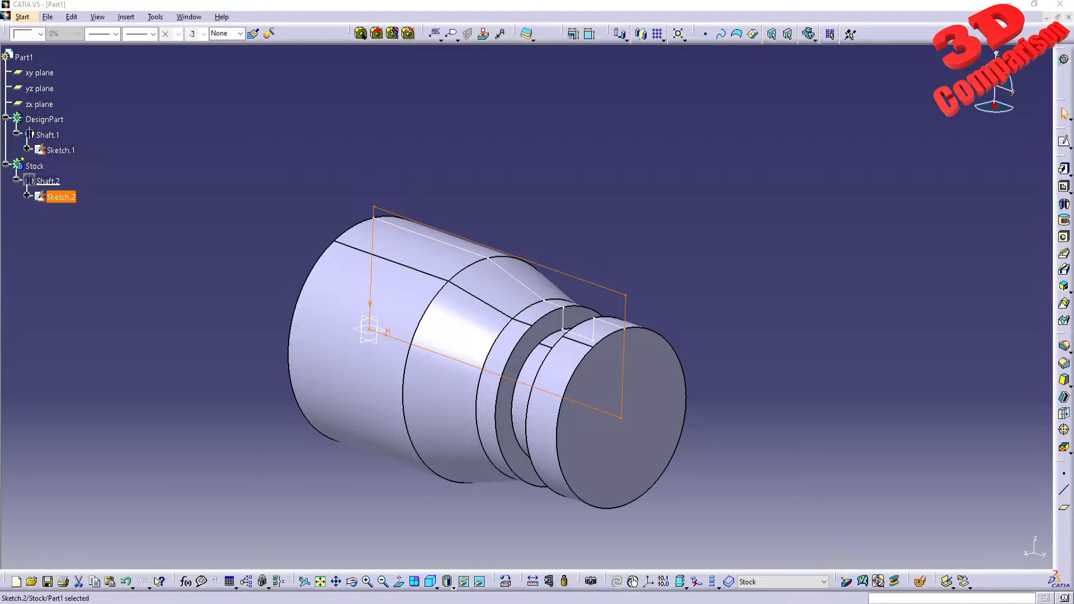
left_click(107, 219)
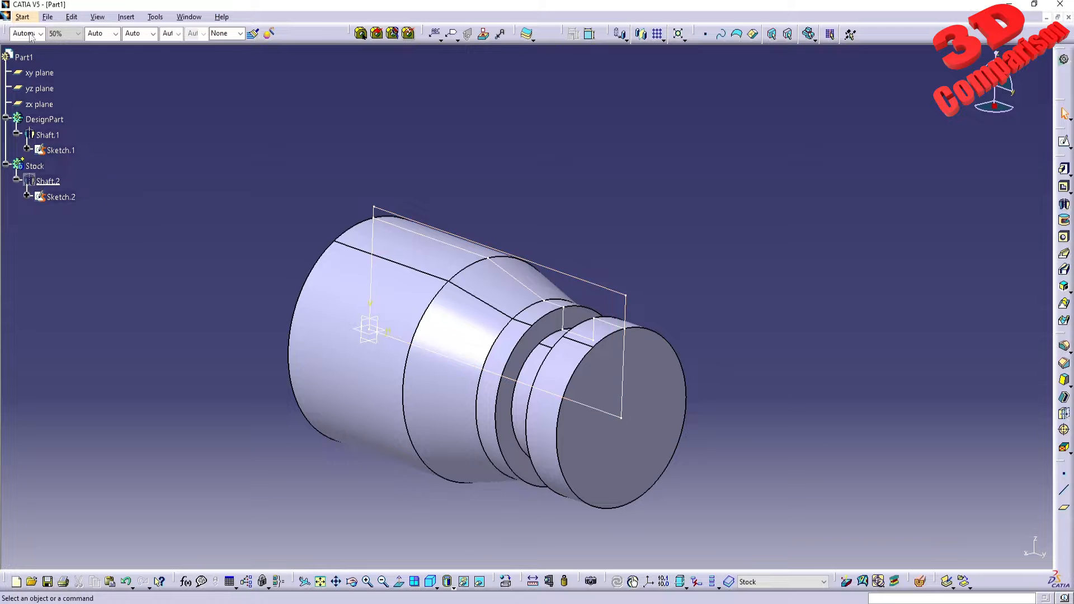
Step: Switch to the Lathe Machining workbench to set up a machining process for Part1
left_click(22, 17)
mouse_move(42, 102)
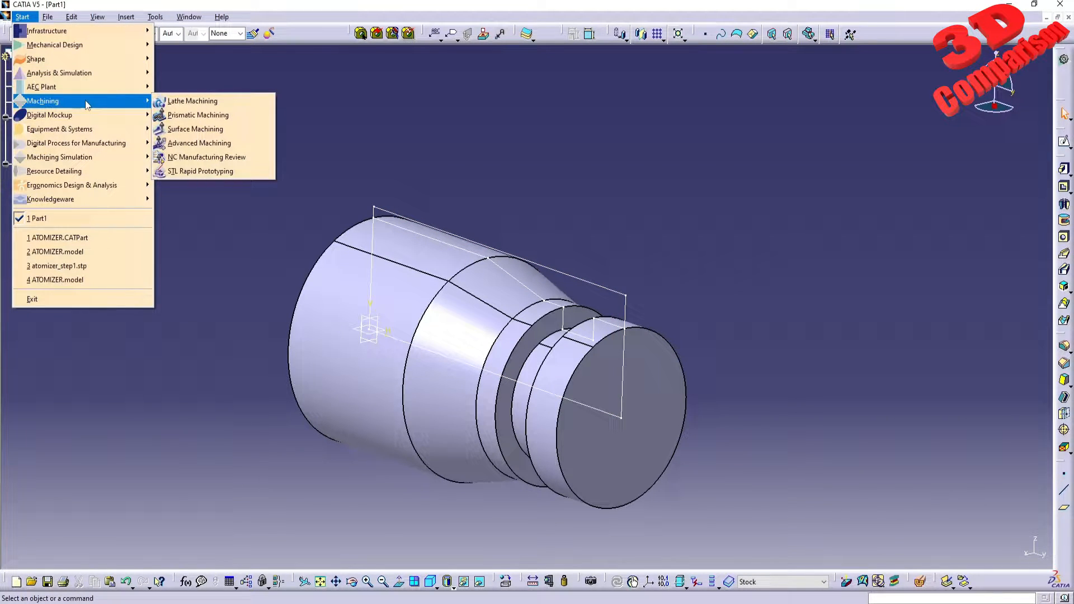
left_click(184, 101)
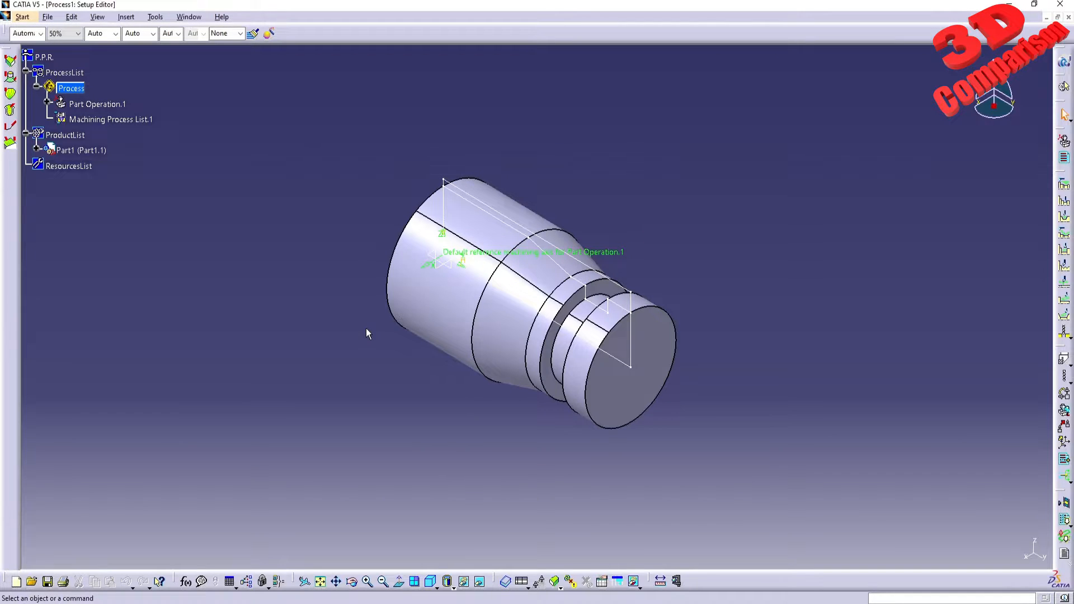
Step: Open Part Operation.1 for editing and assign a horizontal lathe machine to it
middle_click_drag(525, 280, 468, 290)
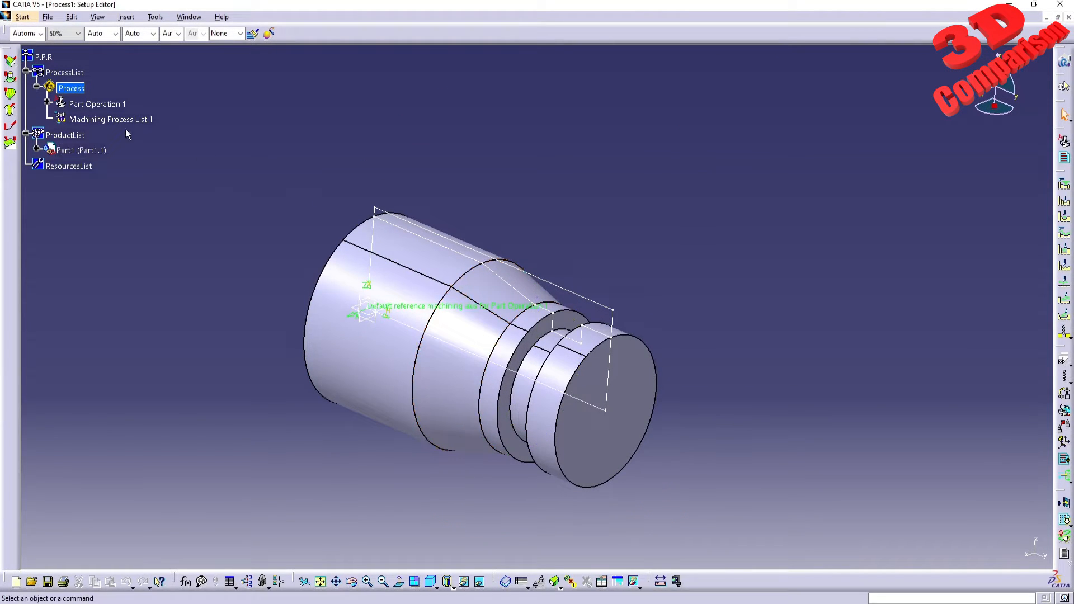
mouse_move(114, 108)
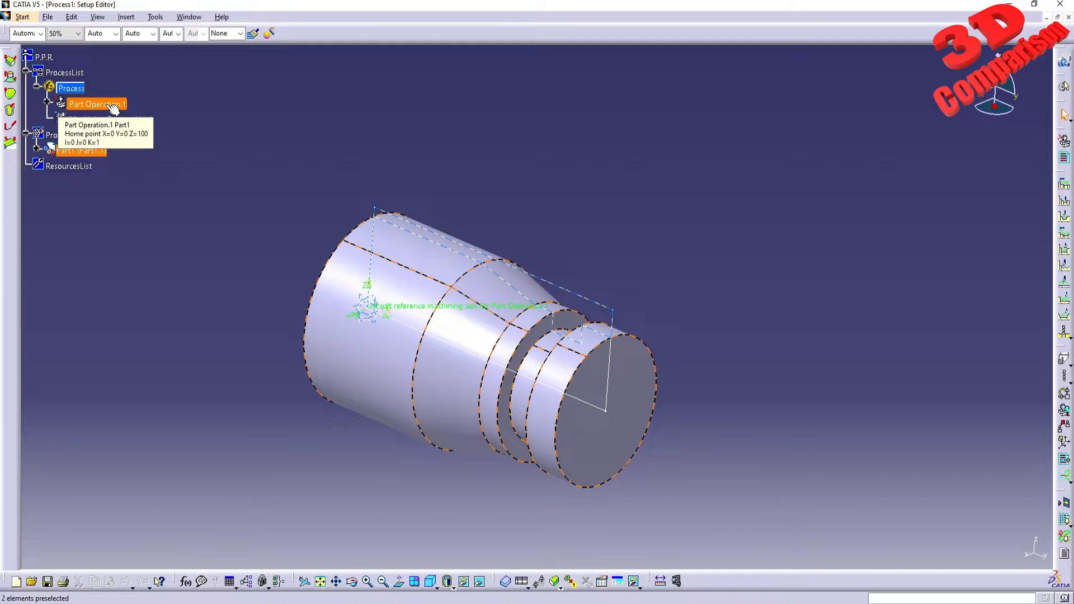
double_click(114, 108)
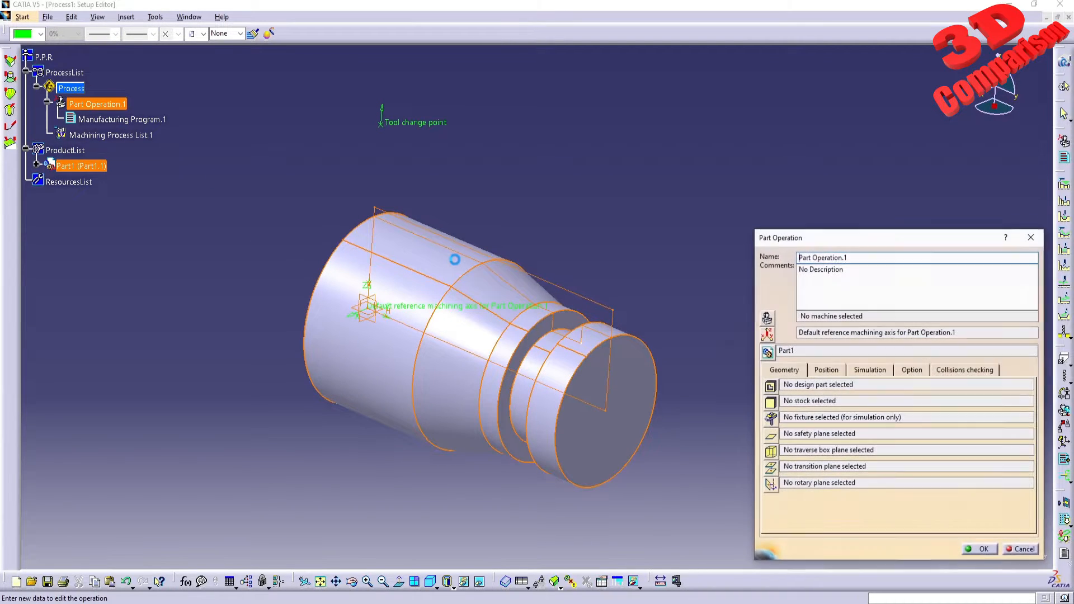
left_click(767, 319)
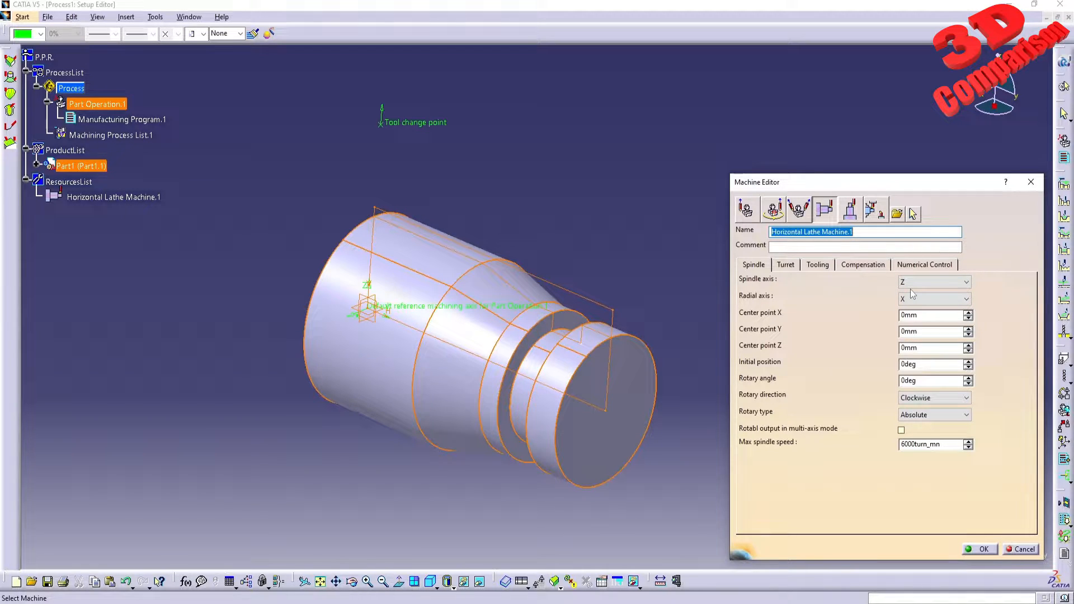
left_click(980, 549)
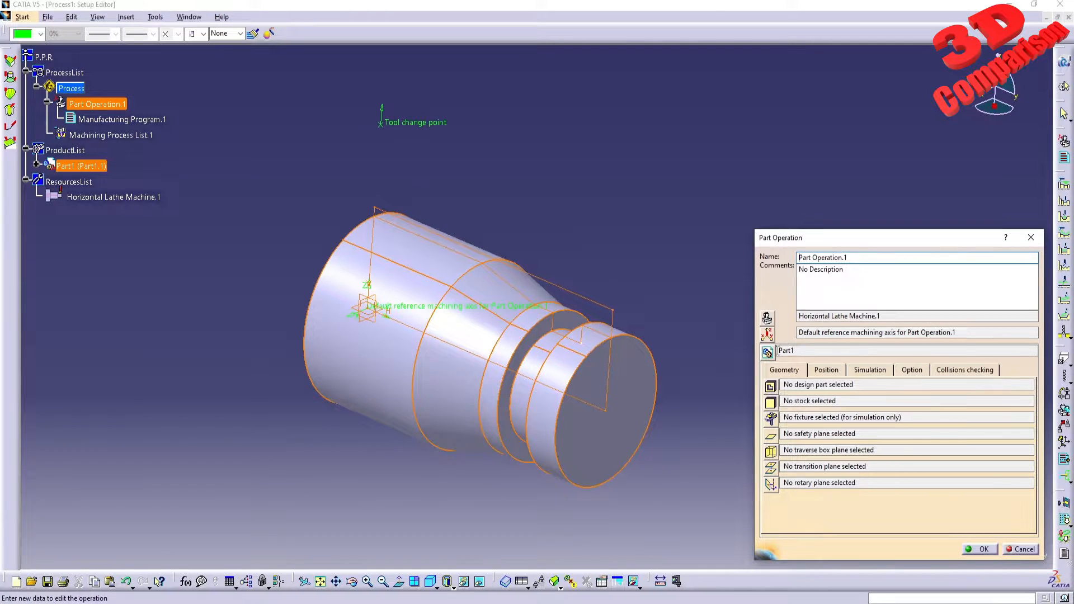
Step: Place the reference machining axis origin at the centre point of the shaft's grooved-end face
left_click(768, 334)
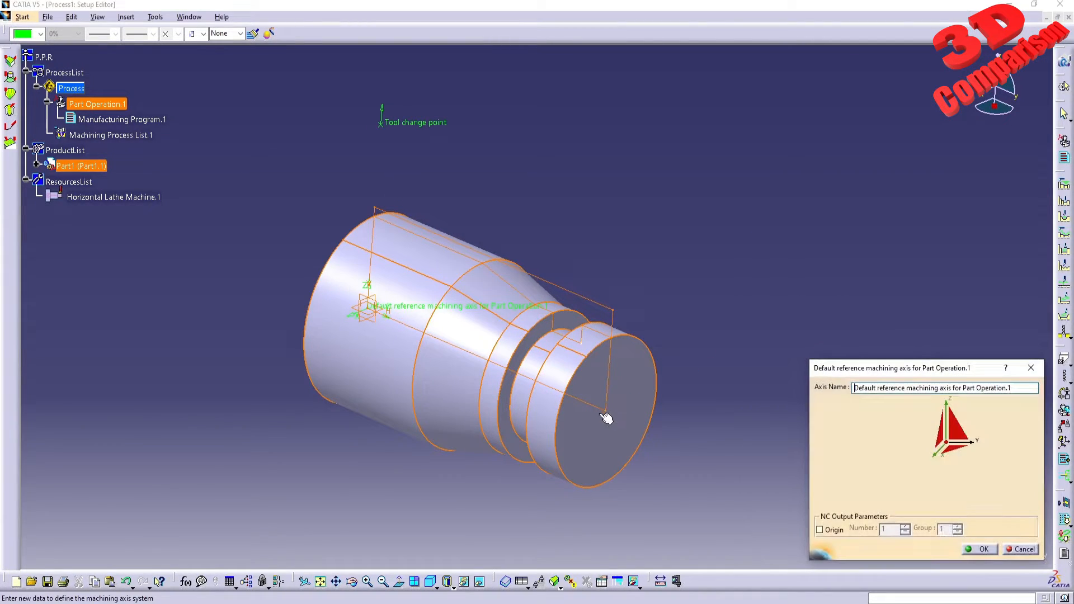
left_click(947, 446)
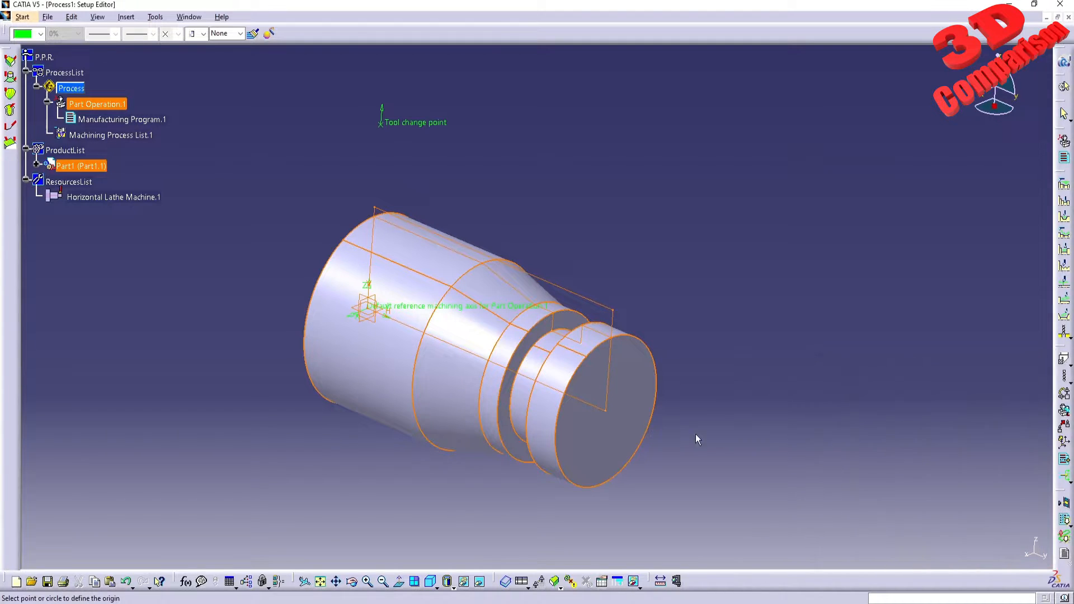
left_click(609, 412)
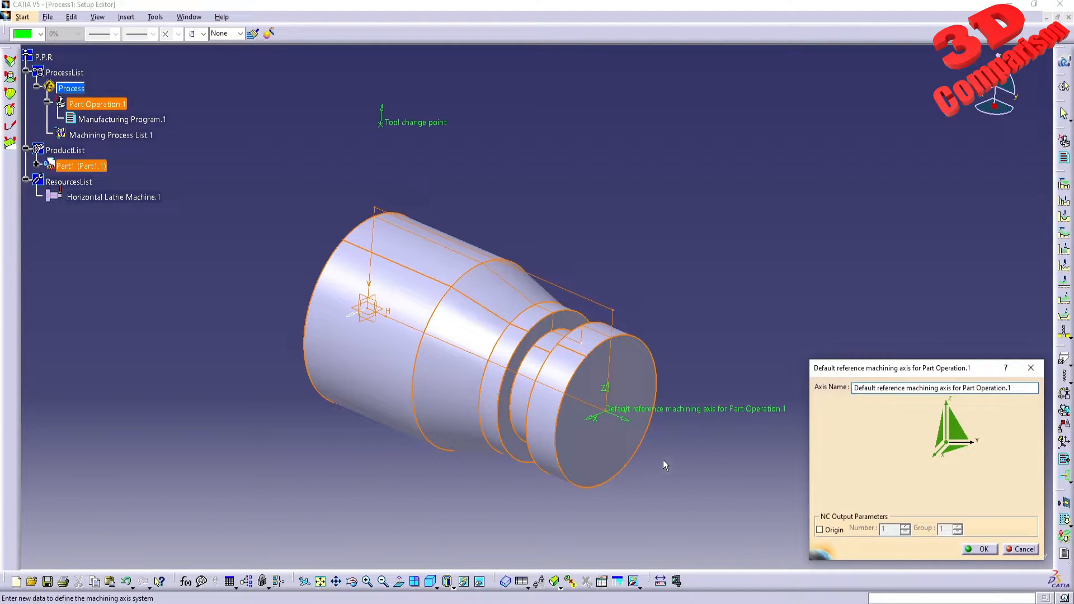
left_click(980, 550)
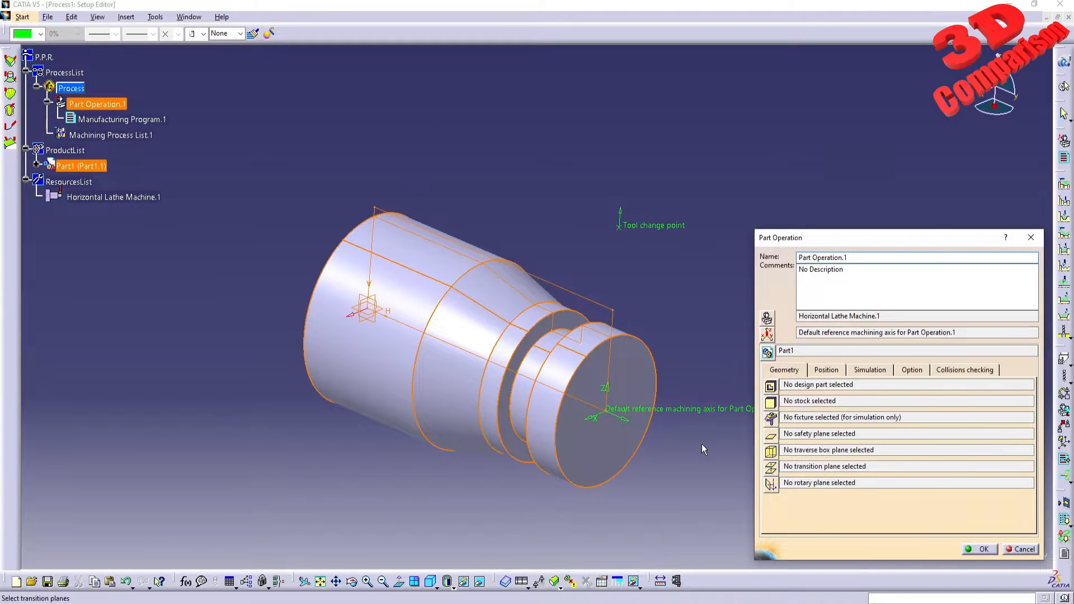
Step: Assign the DesignPart body as the design part and the Stock body as the stock of the part operation
left_click(774, 388)
left_click(37, 165)
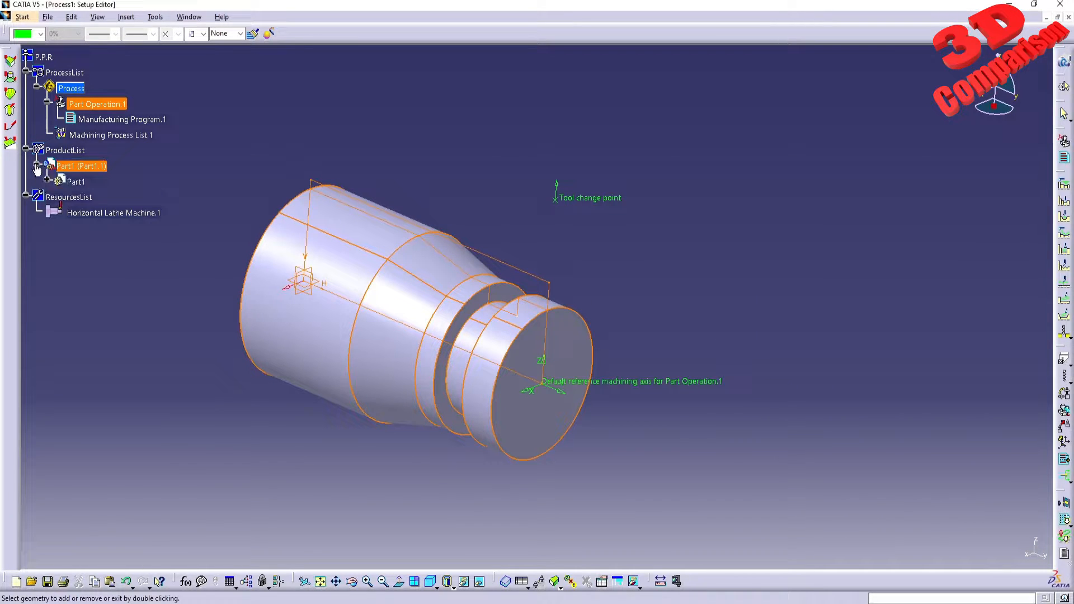
left_click(47, 180)
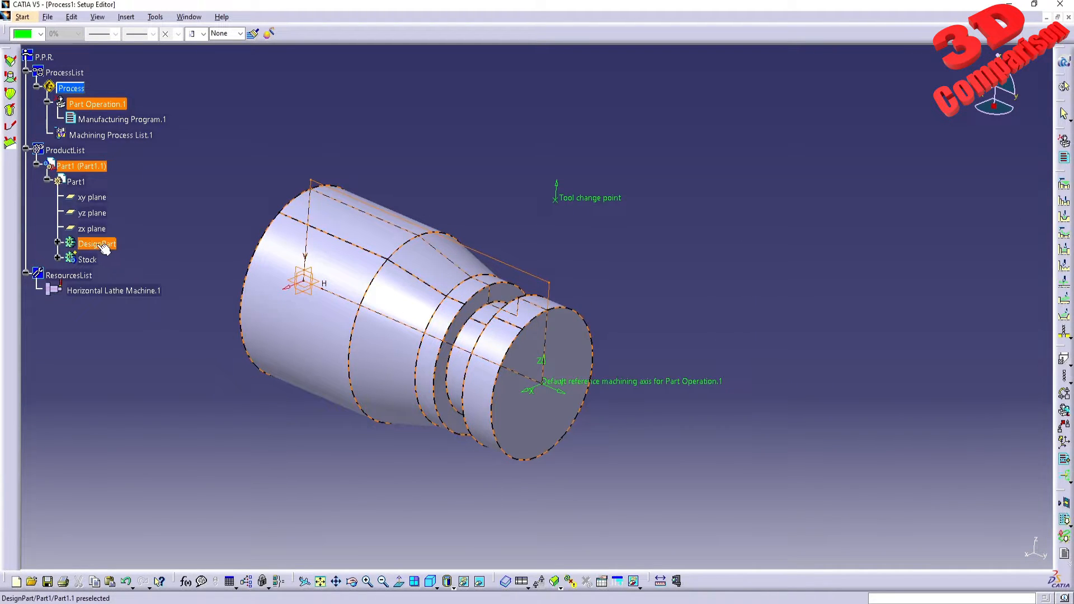
left_click(104, 248)
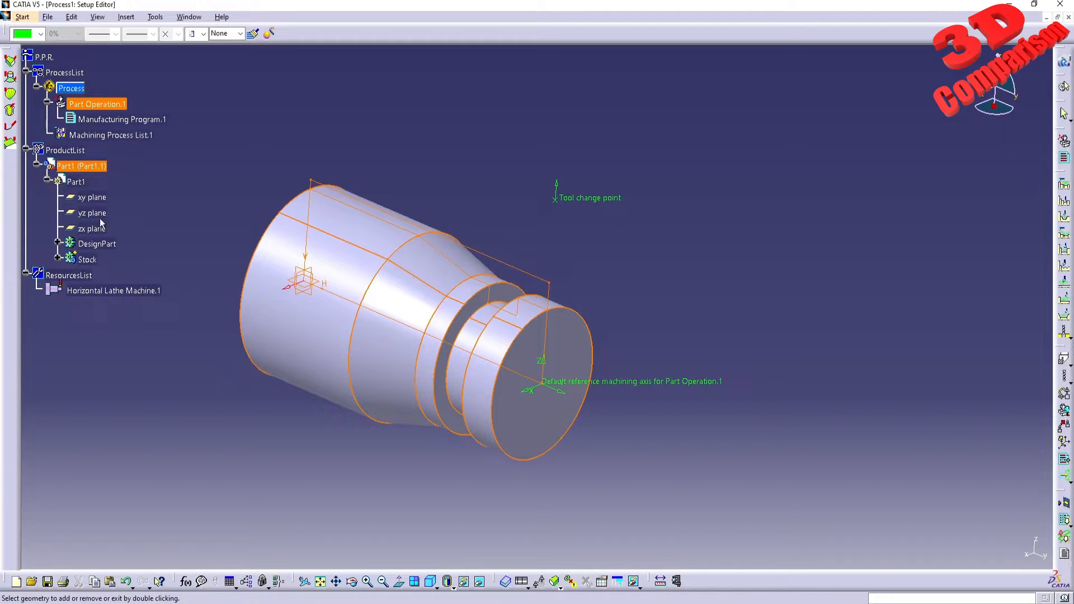
double_click(98, 244)
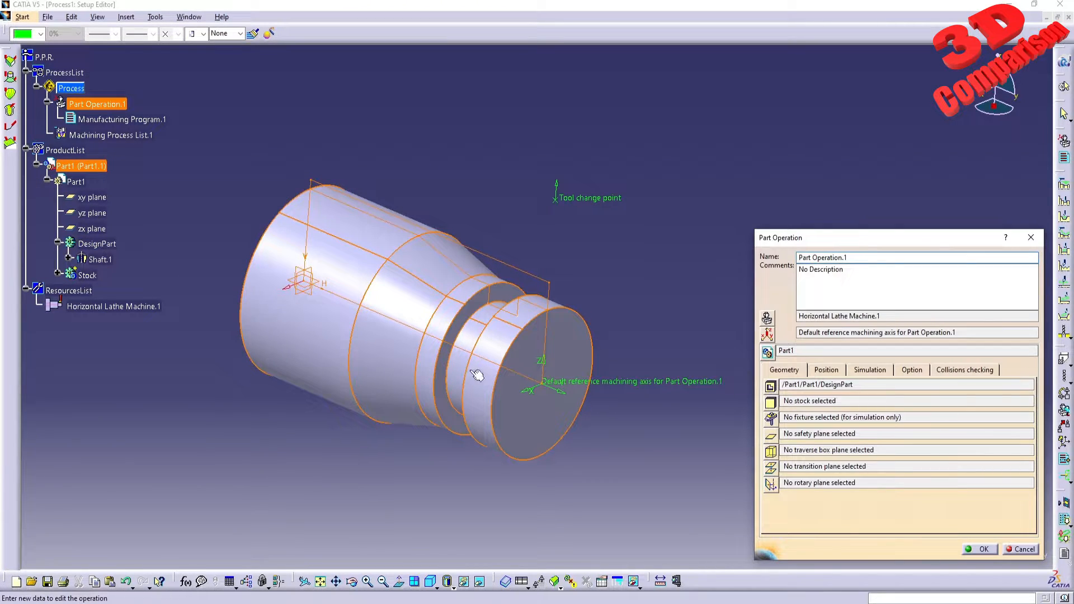
left_click(772, 403)
left_click(86, 276)
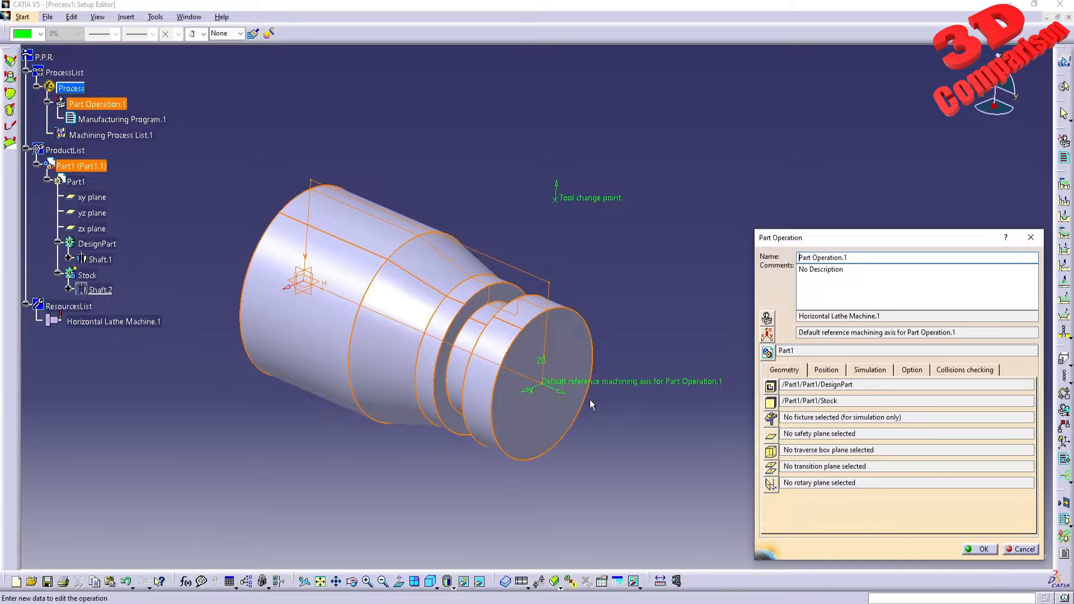
Step: Align the machining axis Z direction with the shaft's centreline by selecting the axis line of the stock sketch
middle_click_drag(568, 395, 554, 347)
left_click(768, 334)
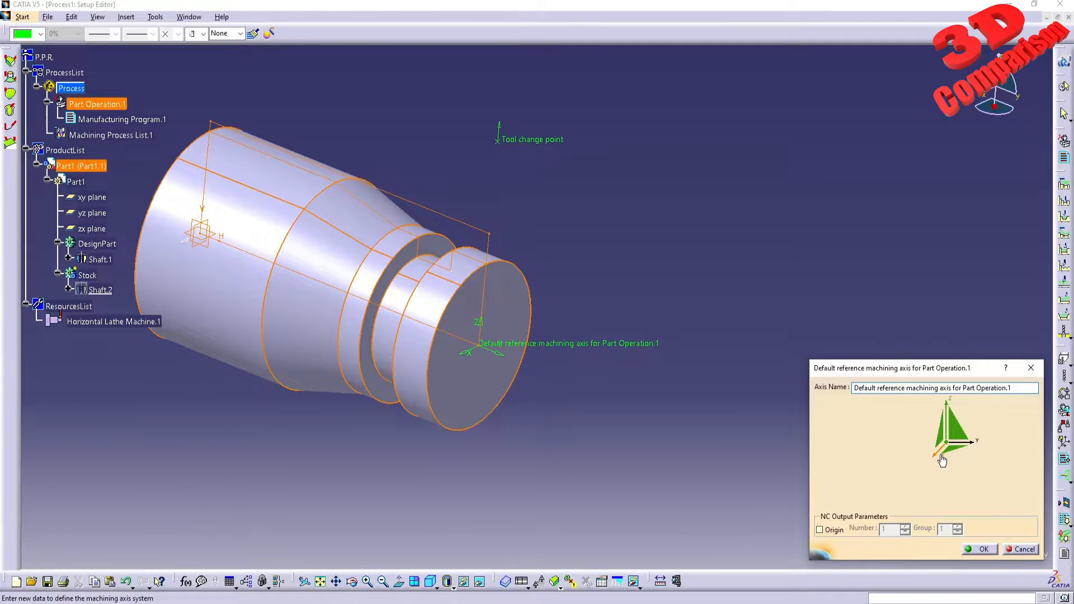
left_click(949, 424)
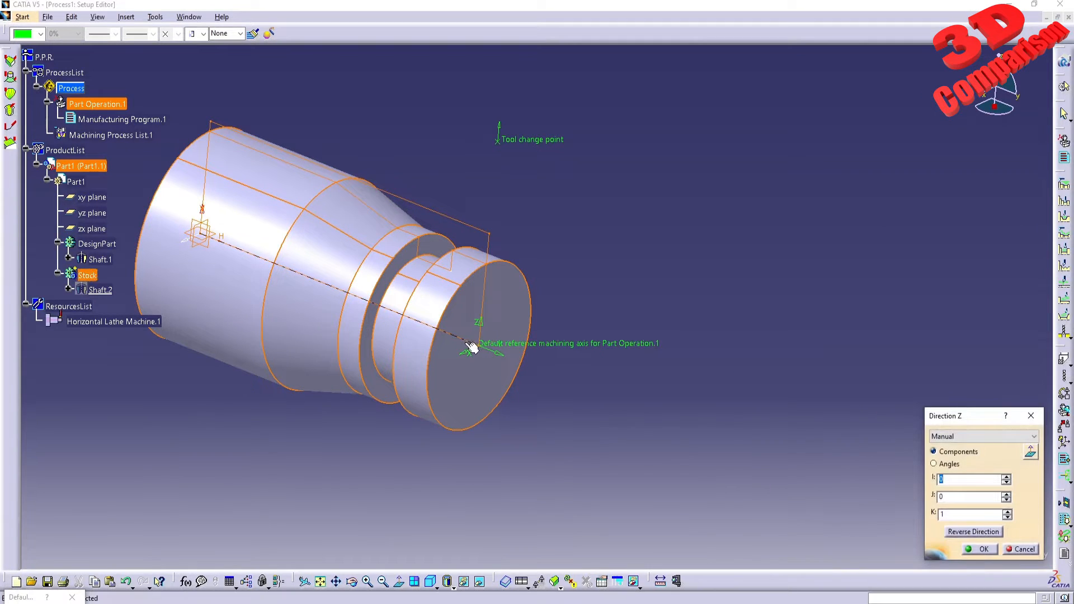
left_click(470, 346)
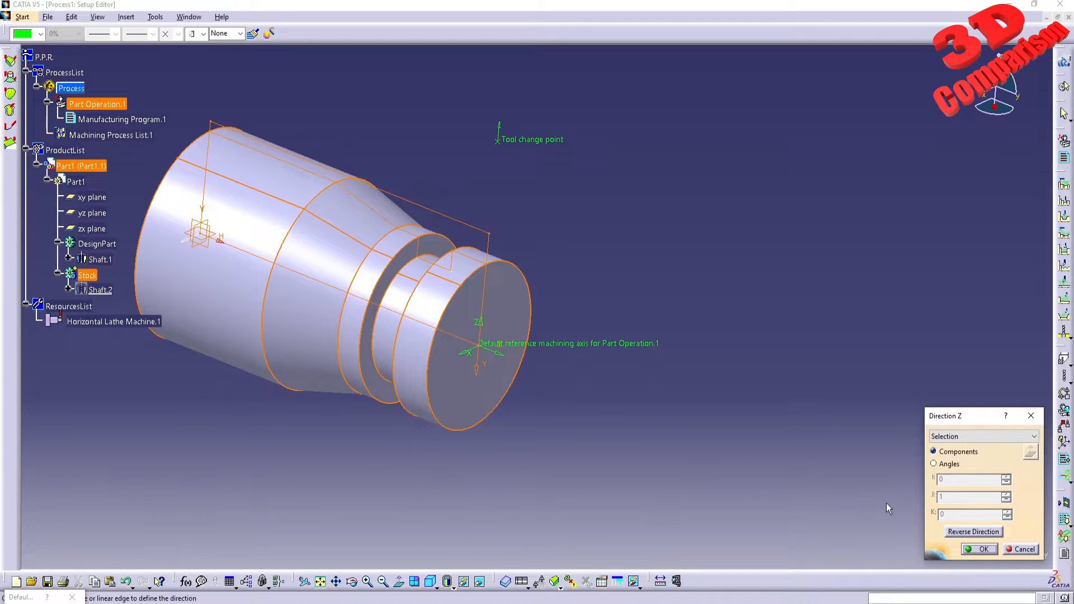
left_click(979, 549)
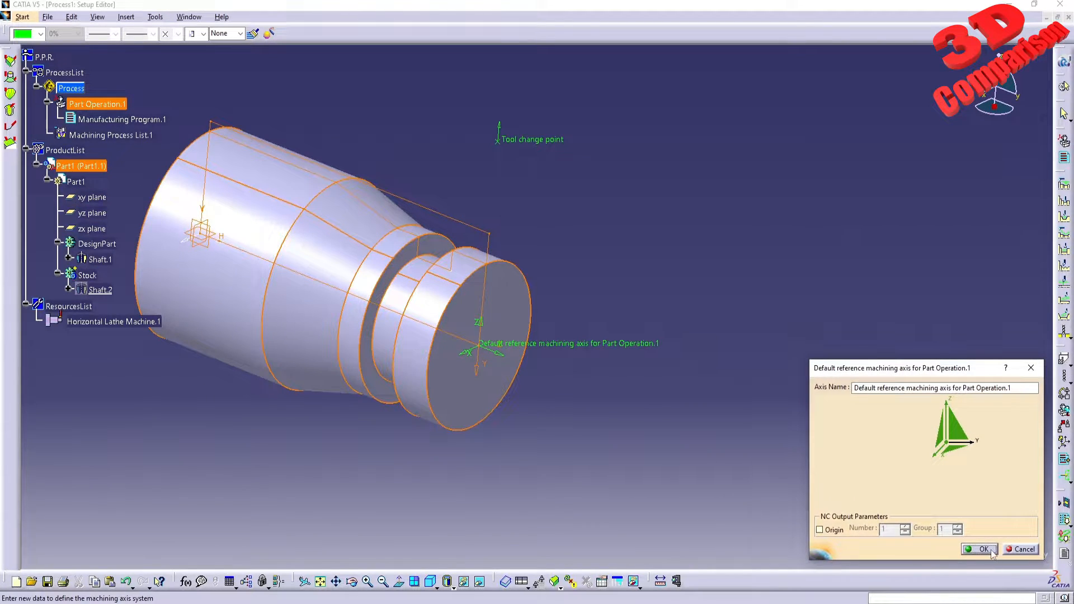
left_click(989, 549)
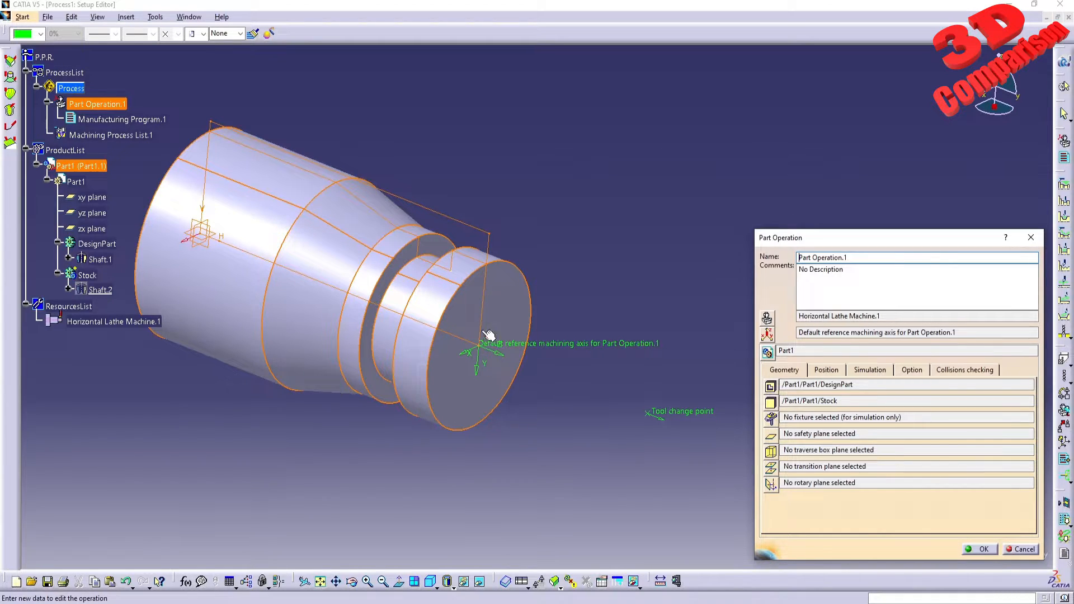
Step: Check the horizontal lathe's spindle and radial axis settings, and accept the part operation
left_click(766, 318)
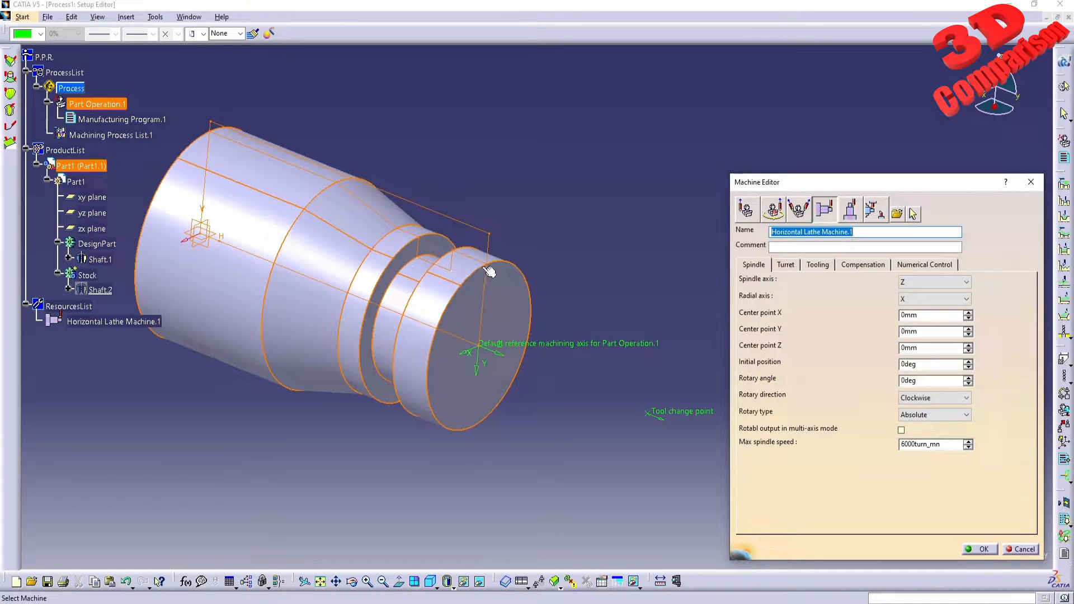
left_click(981, 549)
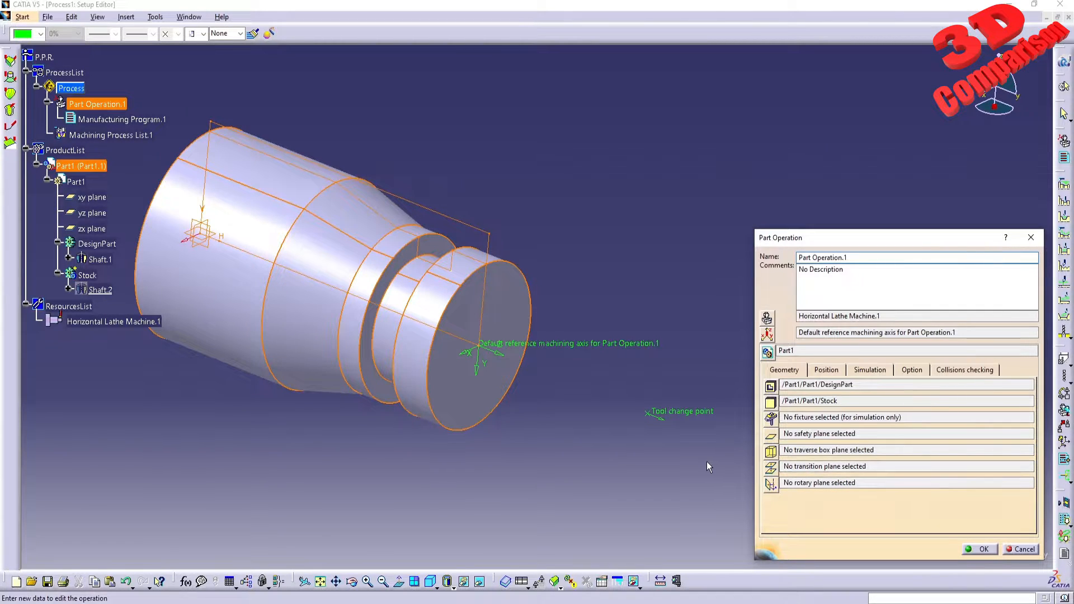
left_click(983, 550)
Step: Insert a Rough Turning operation into Manufacturing Program.1
middle_click_drag(574, 431, 554, 400)
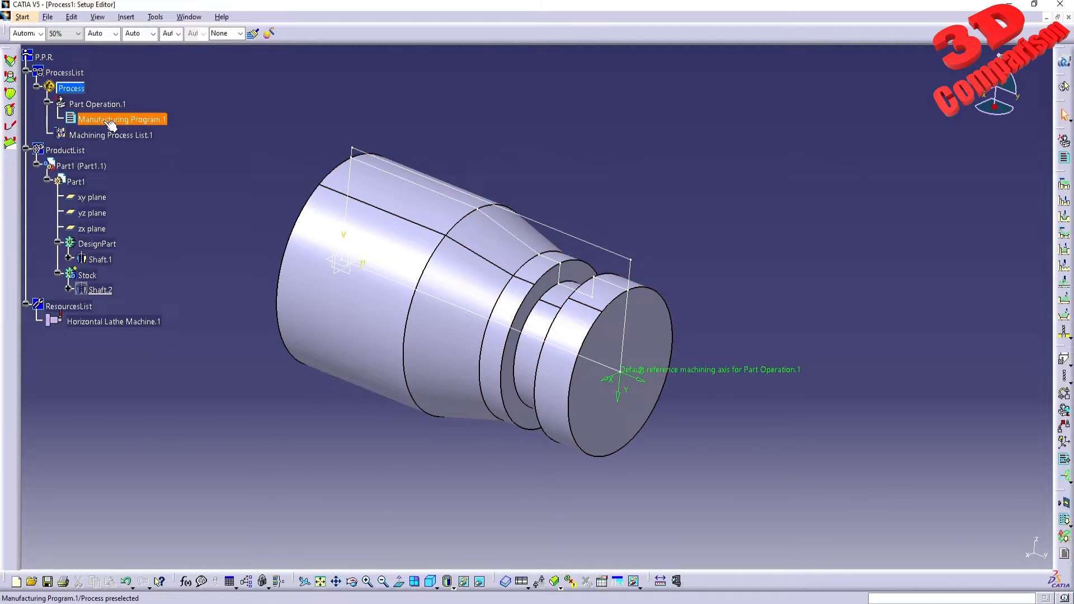
left_click(128, 123)
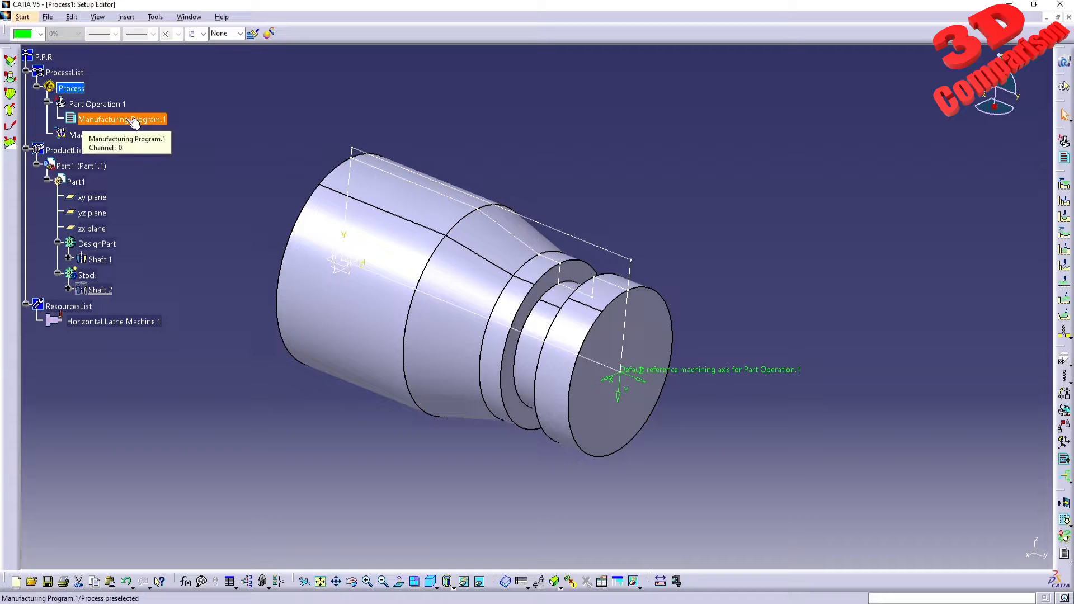
left_click(1062, 188)
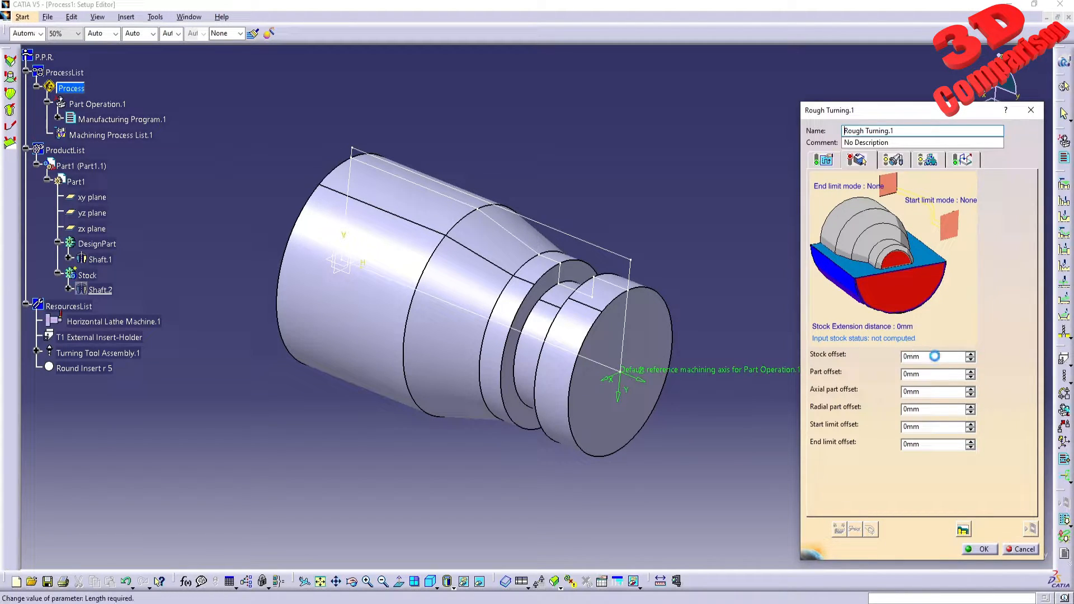
left_click(931, 355)
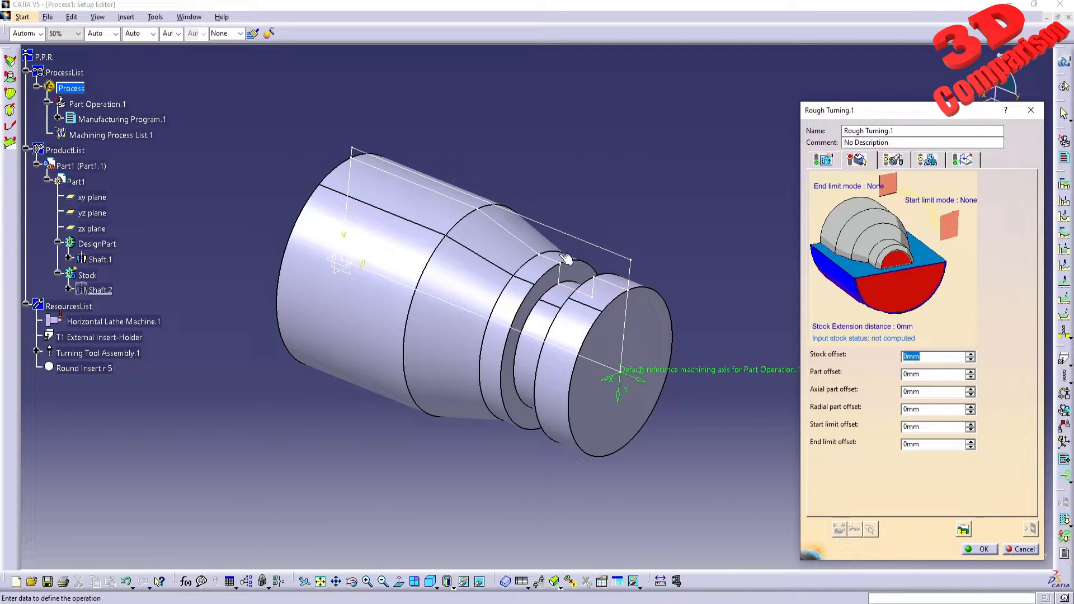
Step: Define the rough turning stock element with the outer lengthwise line of the stock's rectangular sketch
middle_click_drag(541, 261, 484, 261)
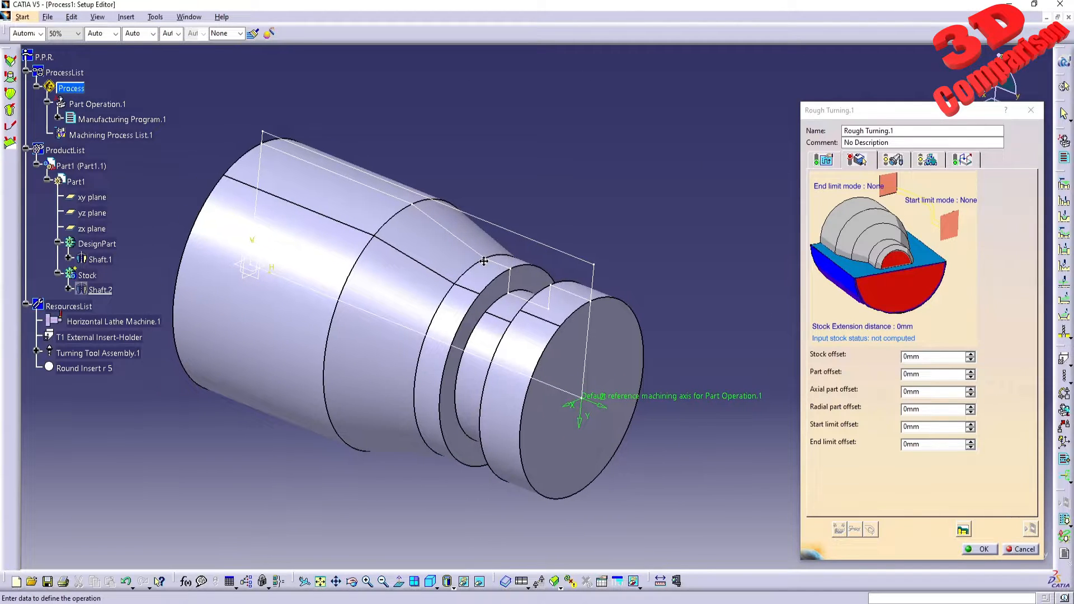
left_click(907, 297)
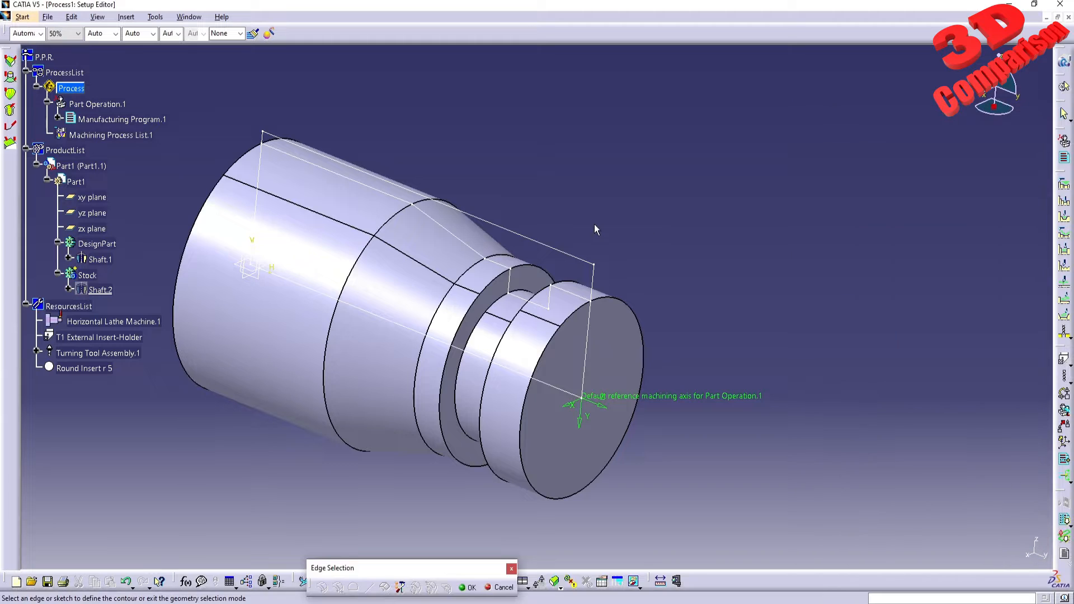
left_click(576, 257)
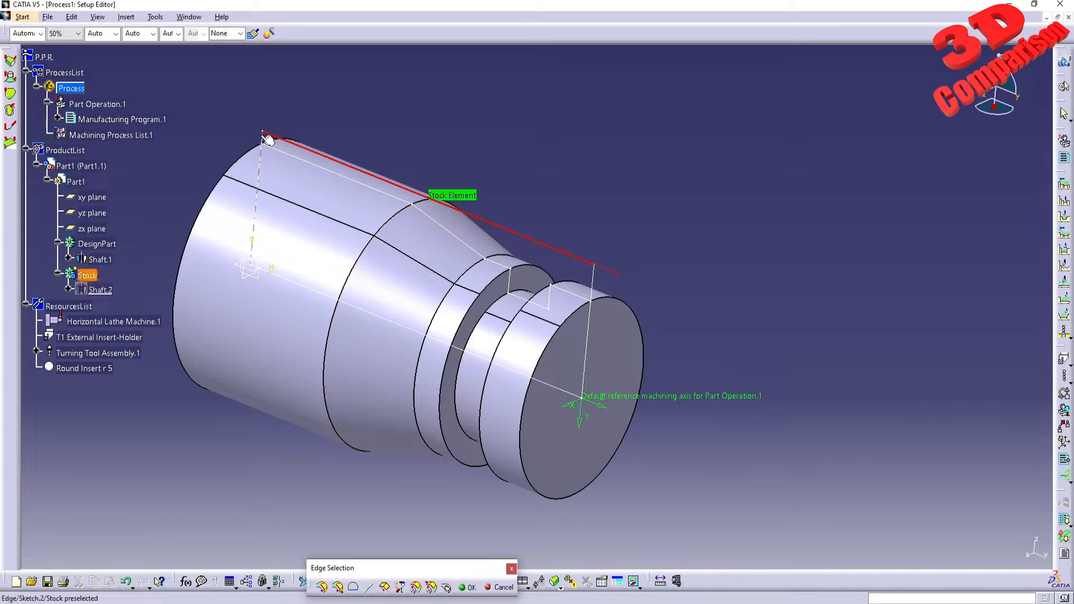
double_click(617, 192)
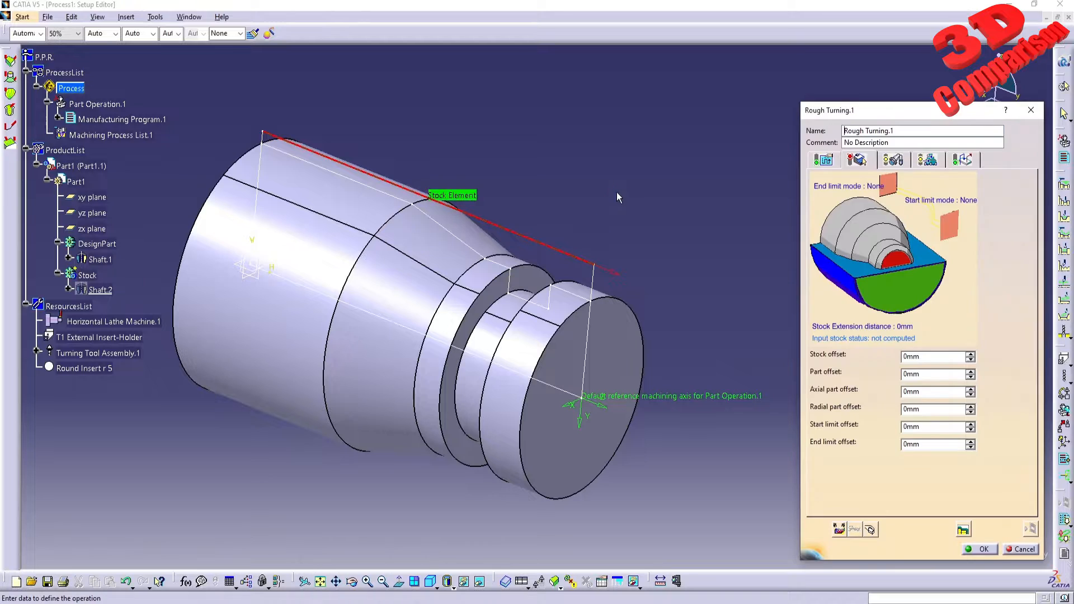
Step: Begin selecting the rough turning part element and hide the stock's Sketch.2 to expose the shaft's profile lines
left_click(902, 263)
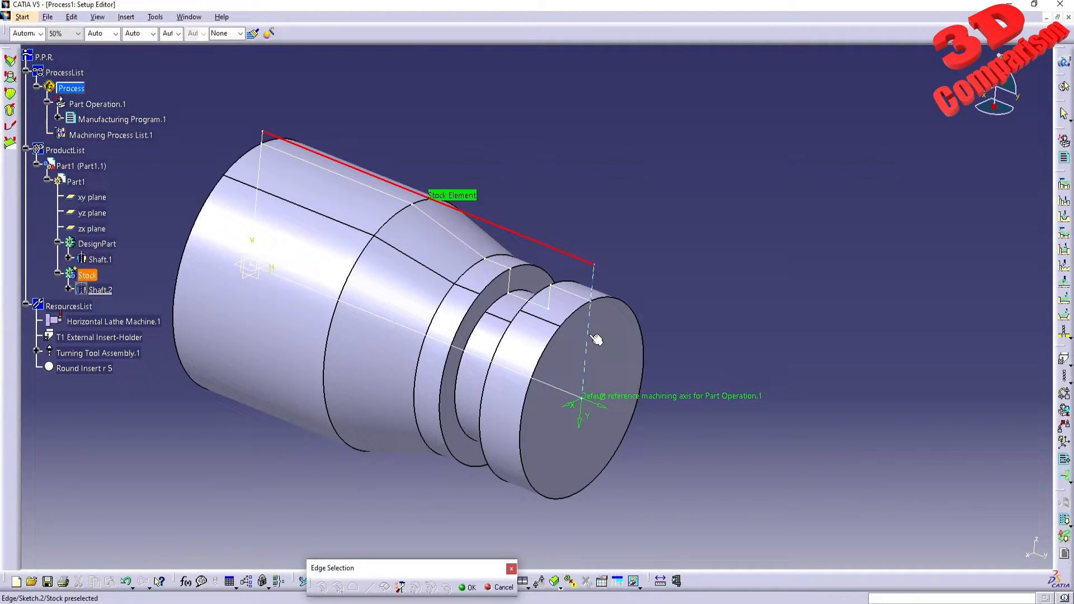
left_click(68, 290)
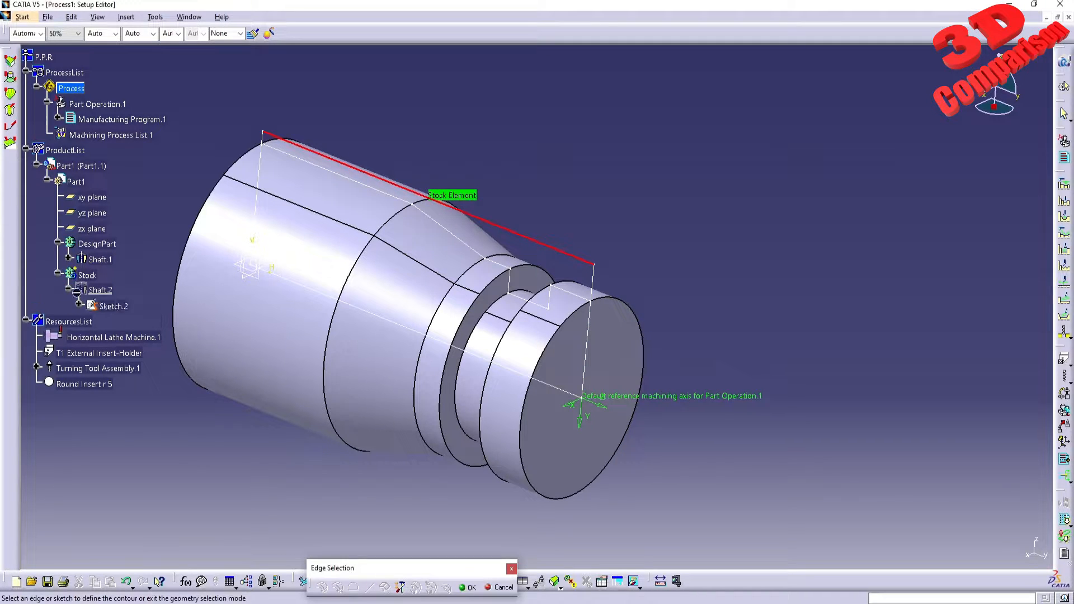
right_click(119, 308)
left_click(152, 342)
Step: Define the part element as the shaft's half profile, from the front face line through the groove and taper to the rear face line
left_click(592, 337)
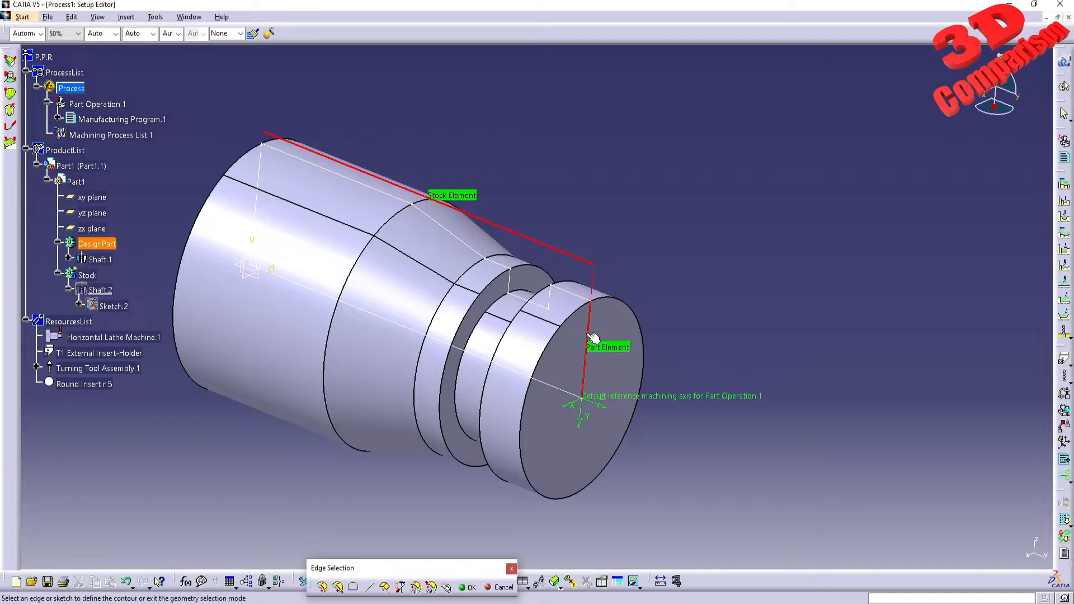
left_click(555, 309)
left_click(531, 302)
left_click(509, 278)
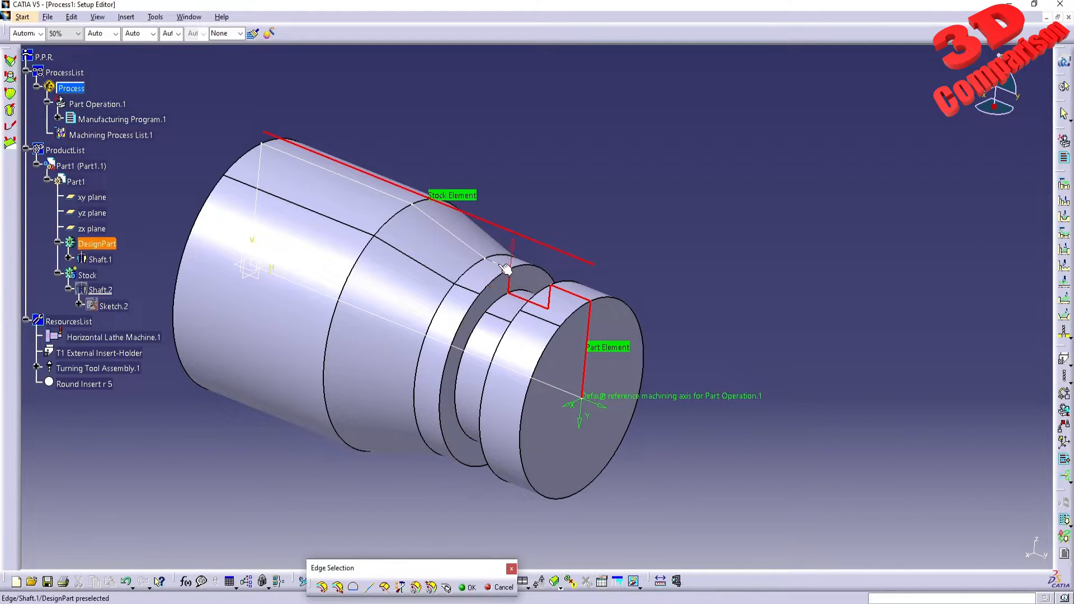
left_click(497, 263)
left_click(470, 247)
left_click(381, 196)
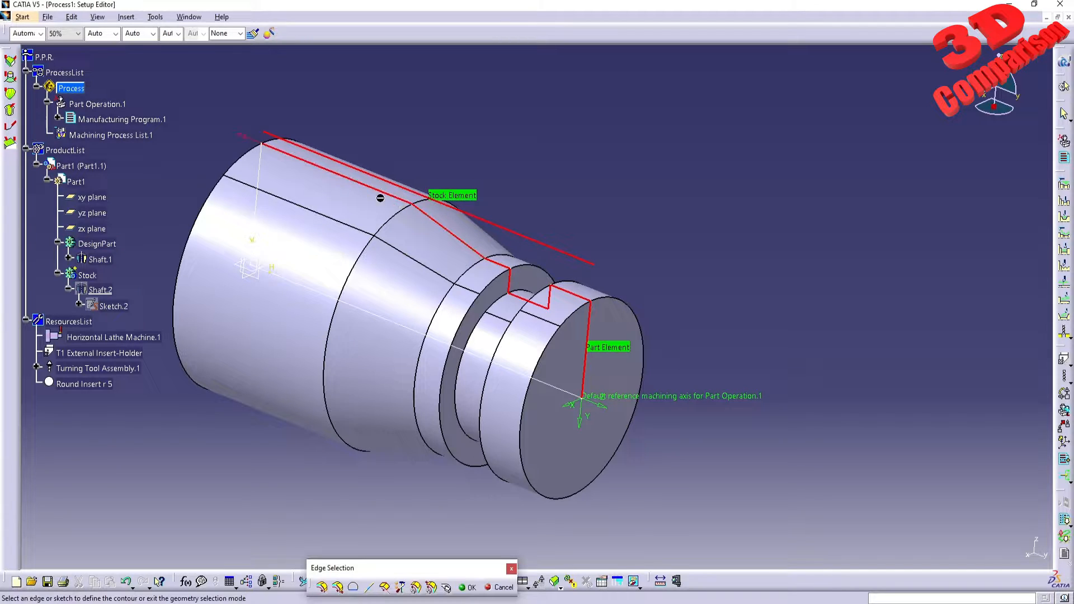
left_click(259, 185)
left_click_drag(465, 569, 359, 468)
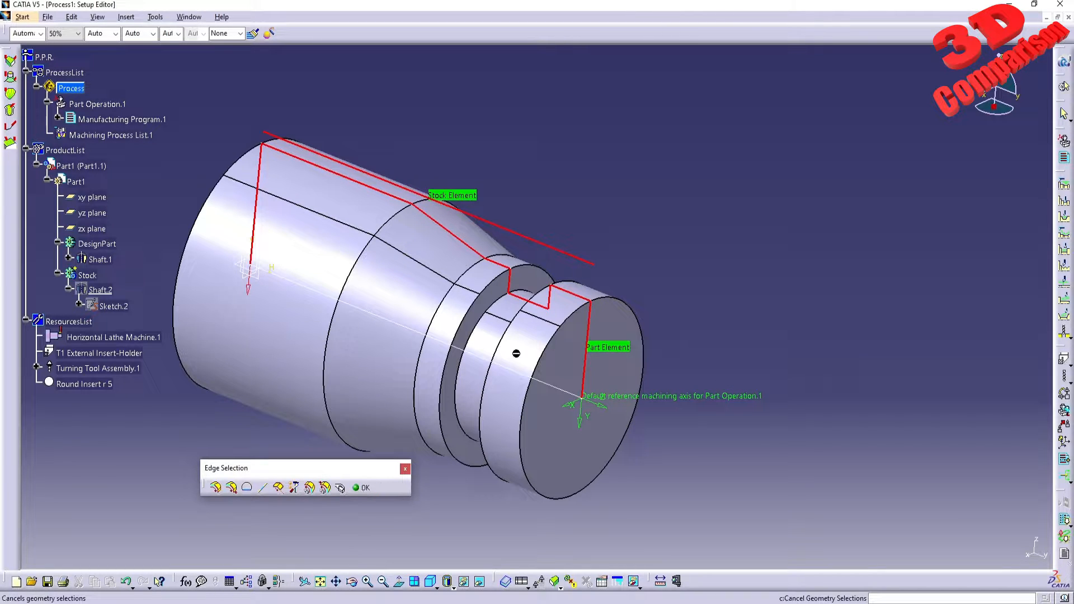
double_click(586, 212)
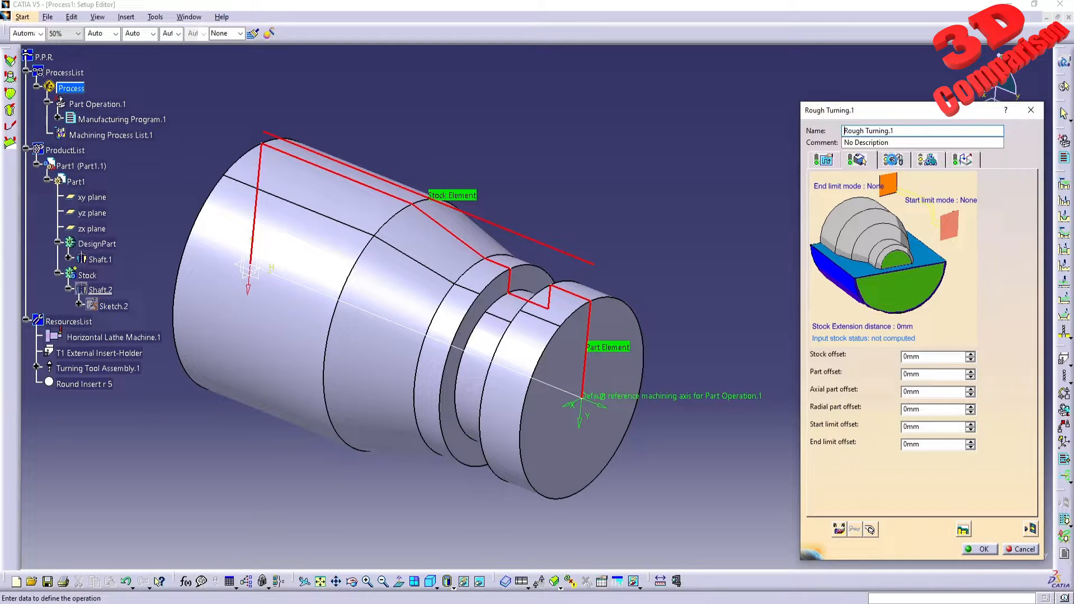
Step: Review the rough turning operation's tool assembly, external insert-holder, and feedrate and spindle speed settings
left_click(892, 161)
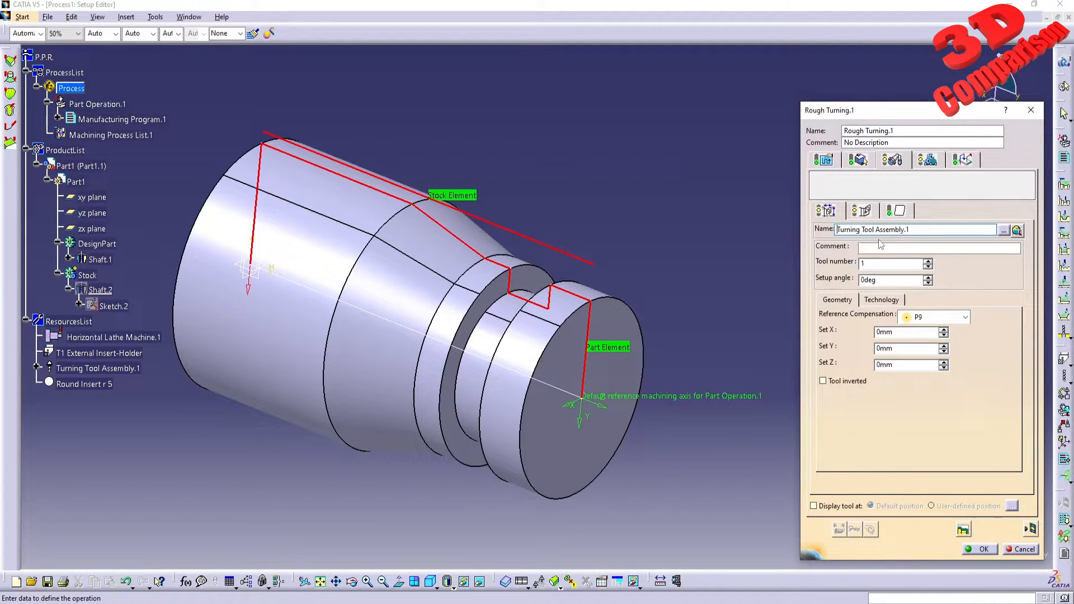
left_click(863, 216)
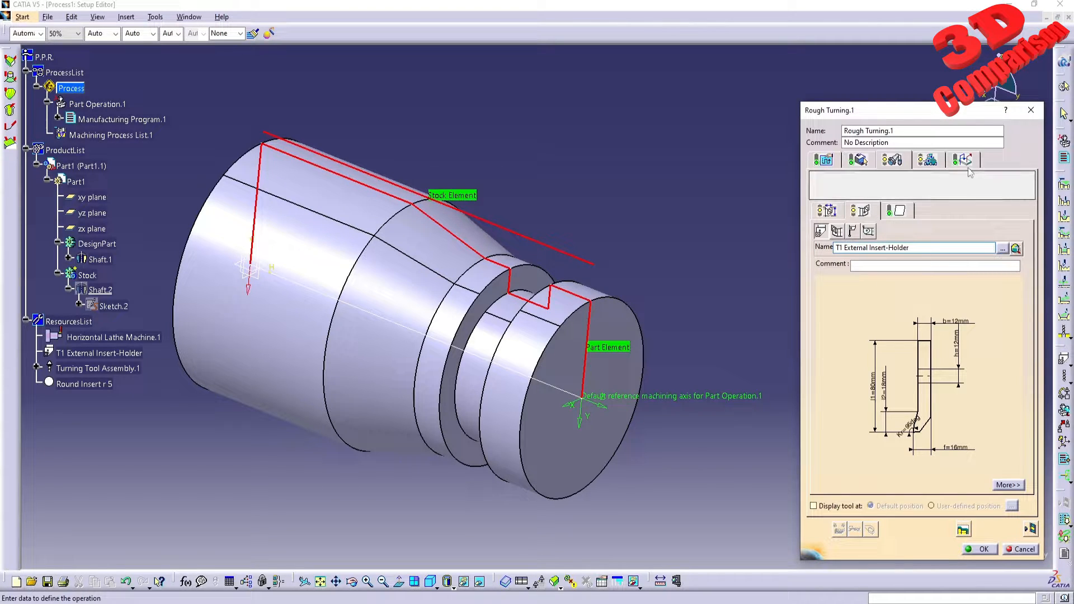
left_click(927, 161)
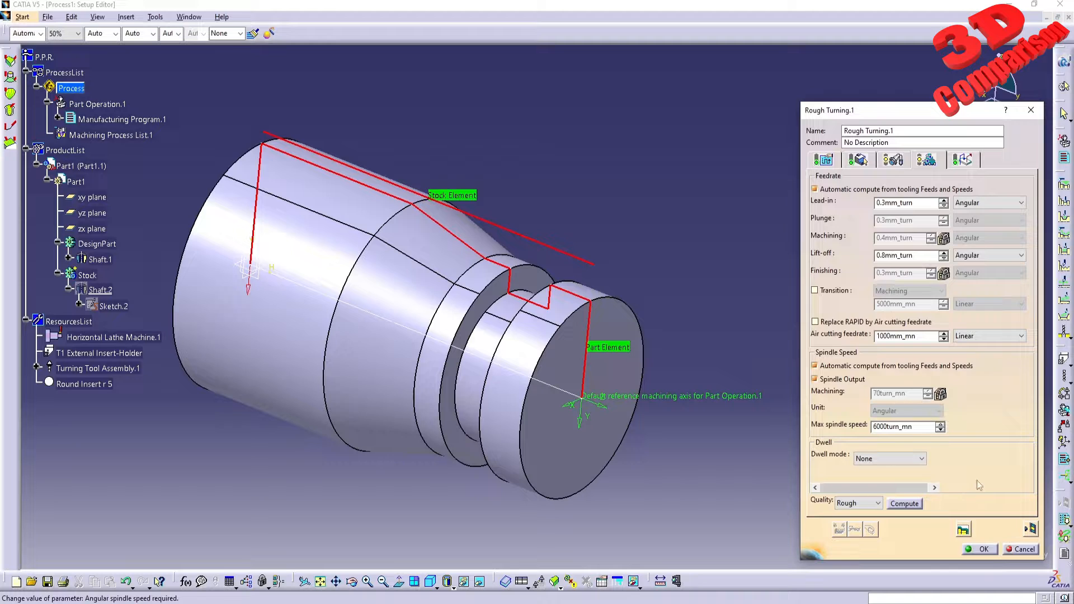
Step: Try to compute the rough turning tool path, and accept the operation with its selected geometry
left_click(1031, 530)
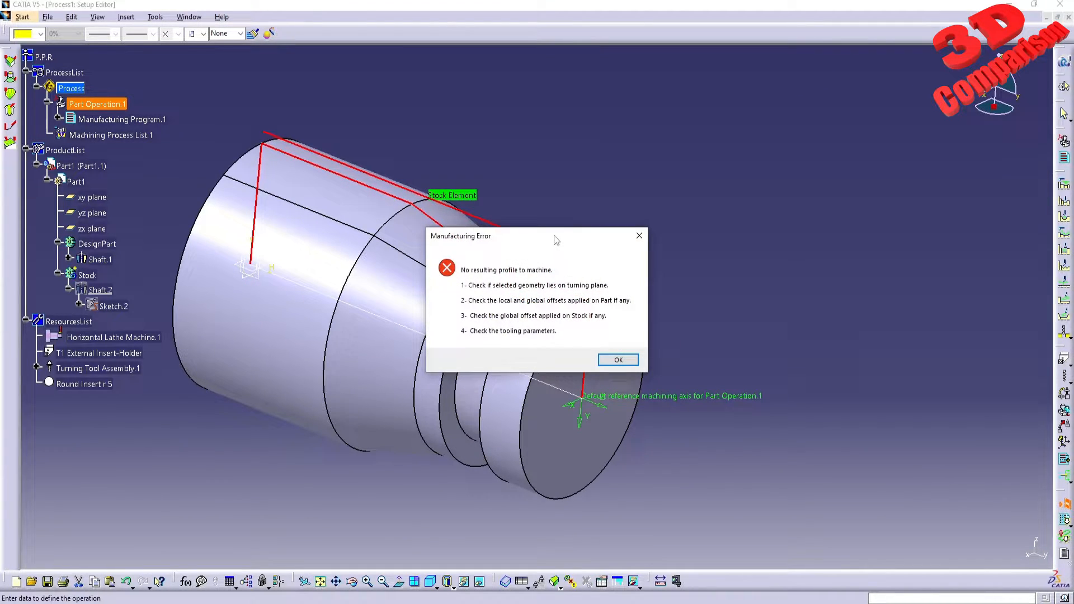
left_click_drag(555, 240, 736, 120)
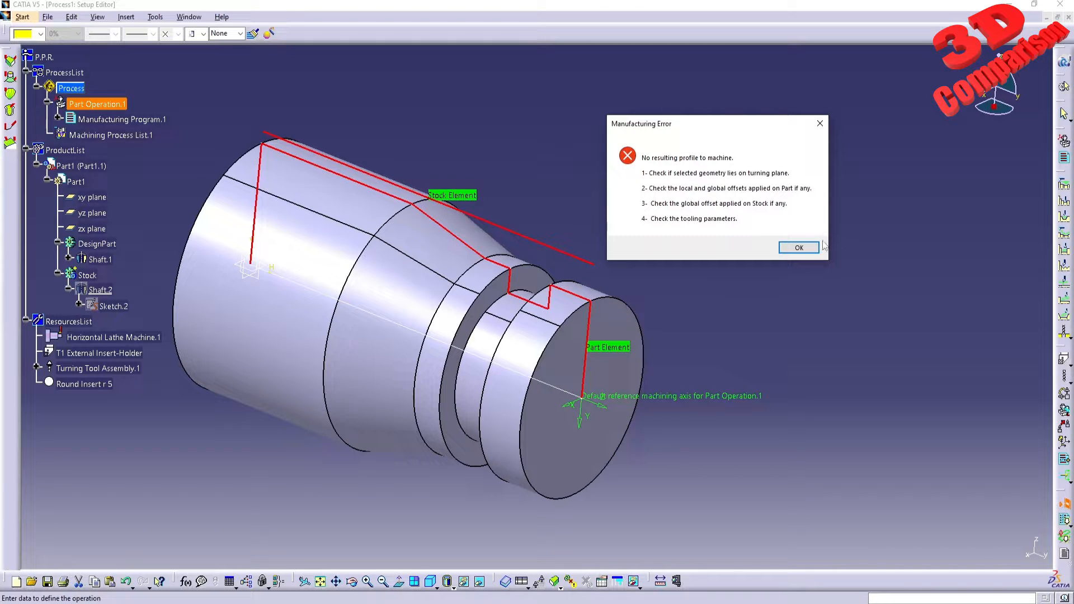
left_click(799, 248)
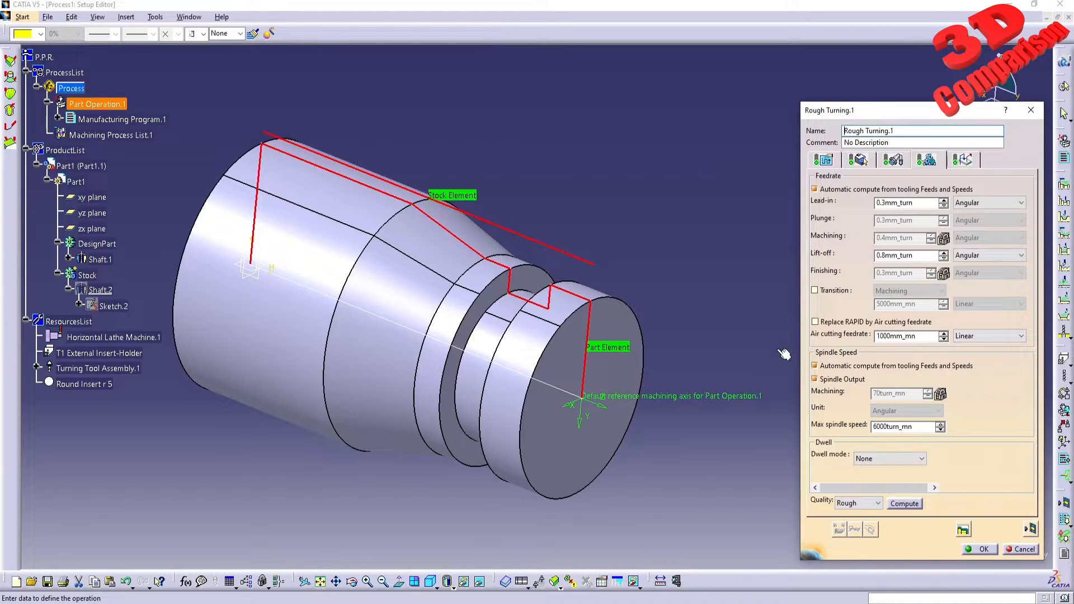
left_click(978, 551)
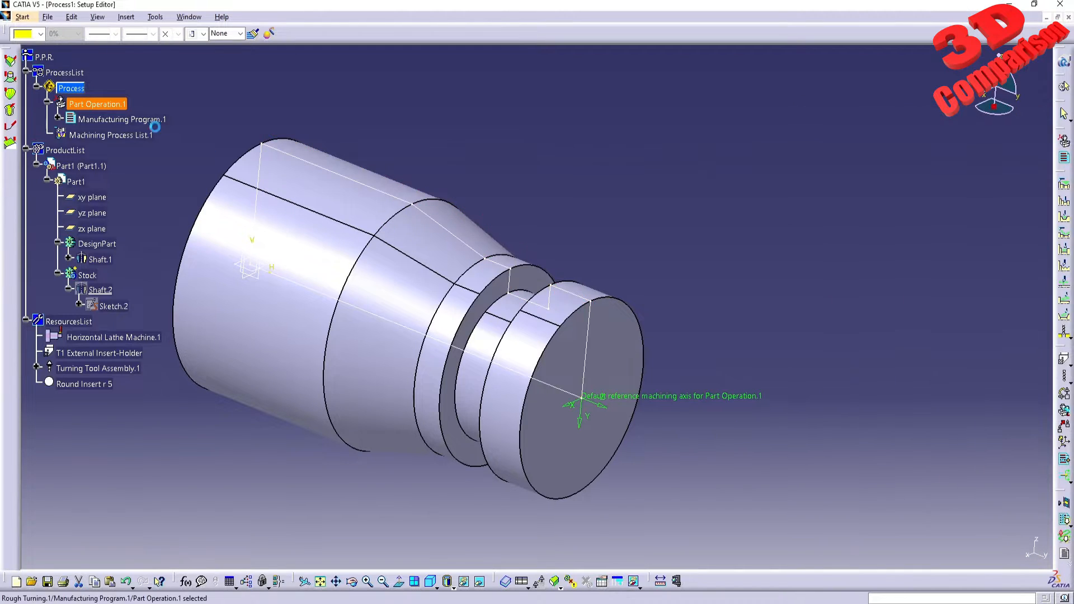
Step: Align the machining axis X direction of Part Operation.1 with the radial line on the shaft's front face
double_click(97, 103)
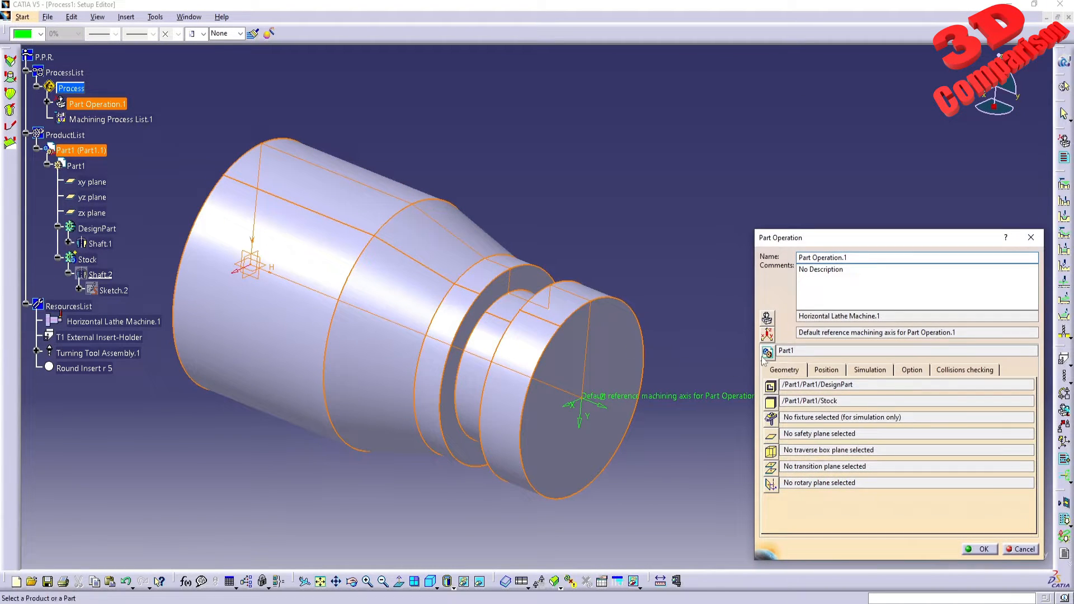
left_click(767, 334)
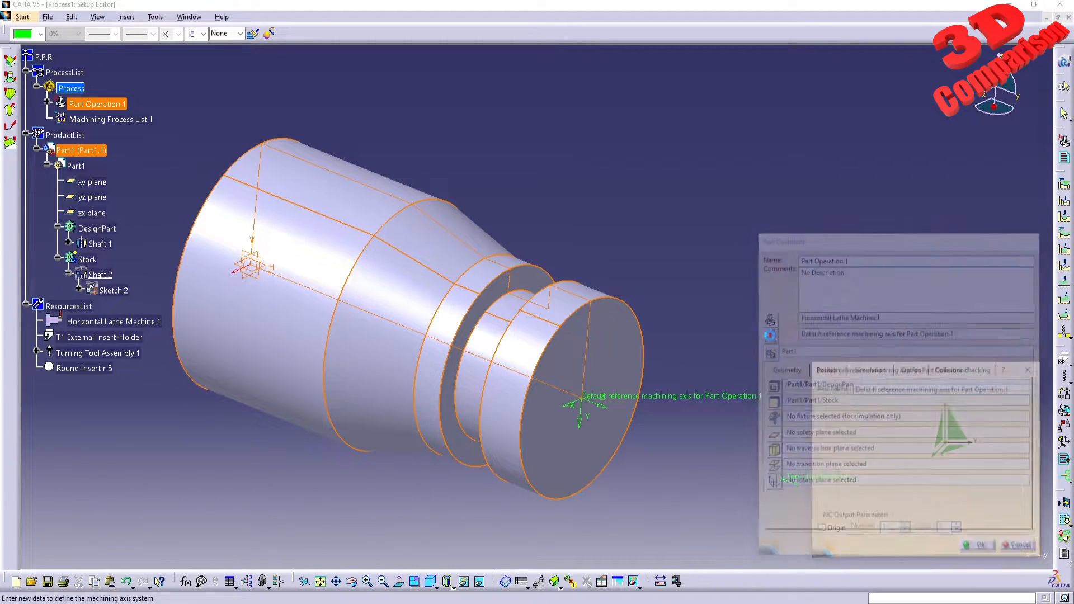
left_click(938, 458)
left_click(591, 384)
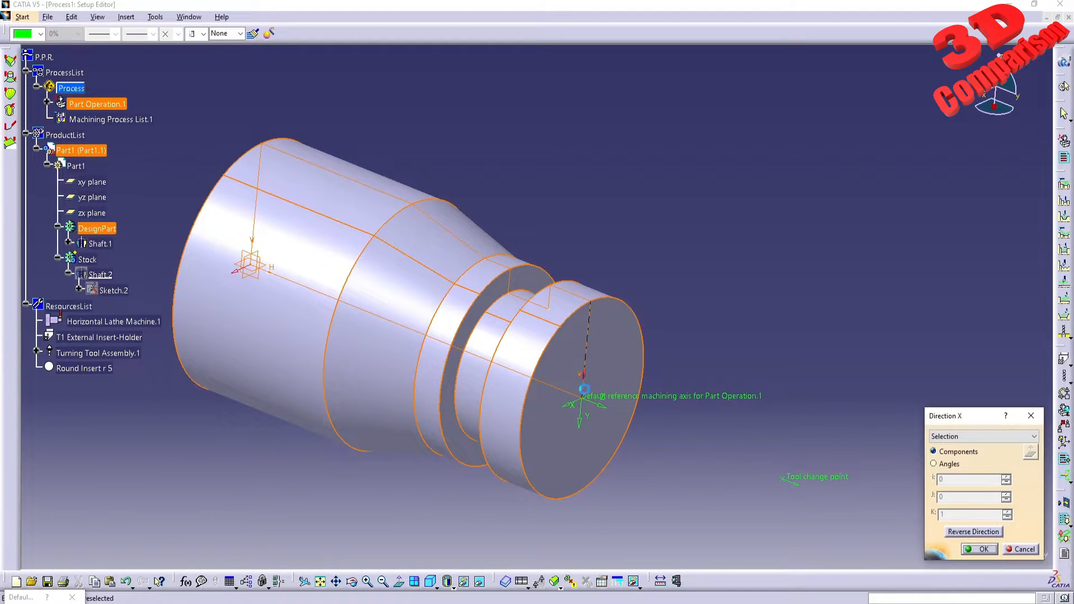
left_click(979, 549)
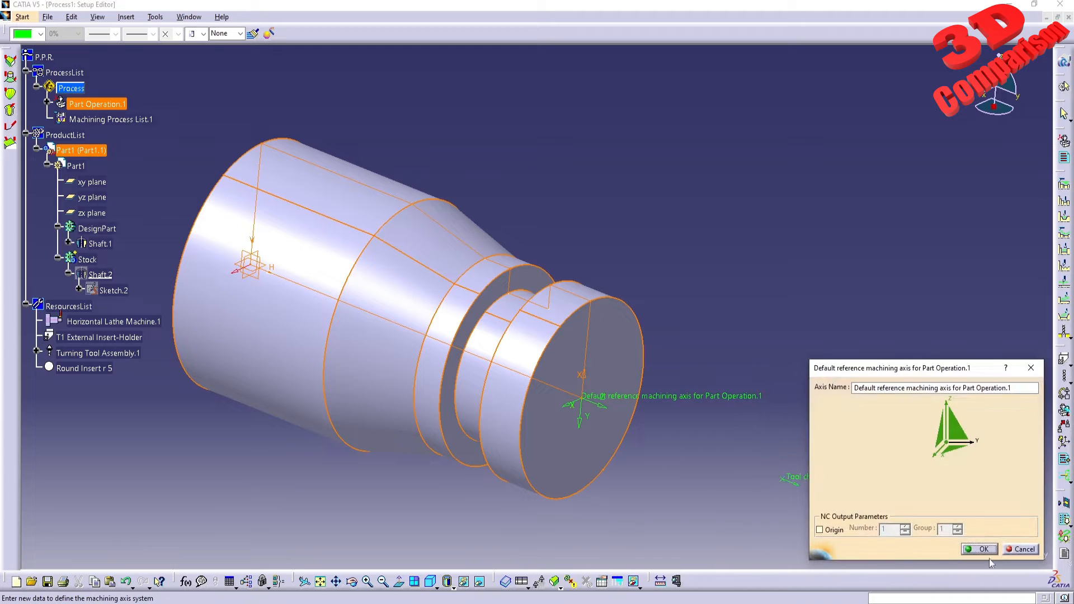
left_click(988, 551)
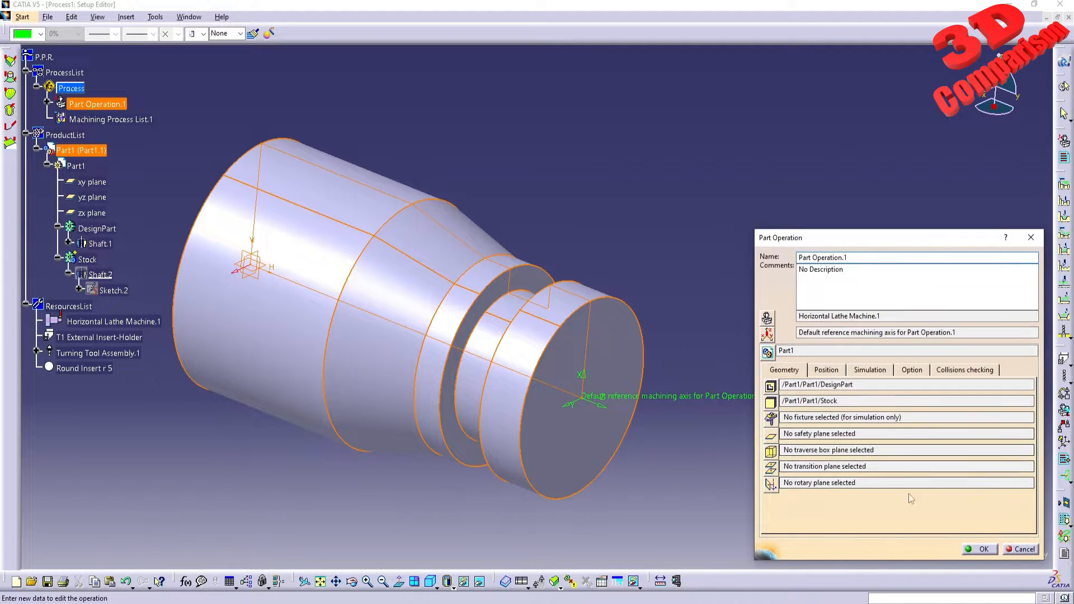
left_click(983, 550)
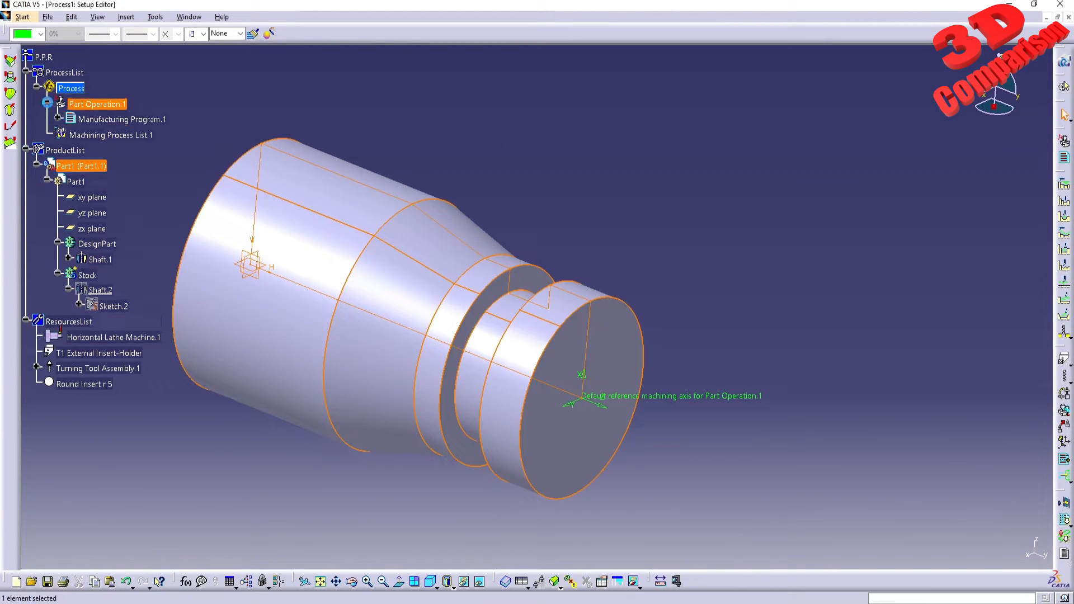
Step: Reopen Rough Turning.1 under the manufacturing program's tool change, and compute and replay its tool path
left_click(58, 120)
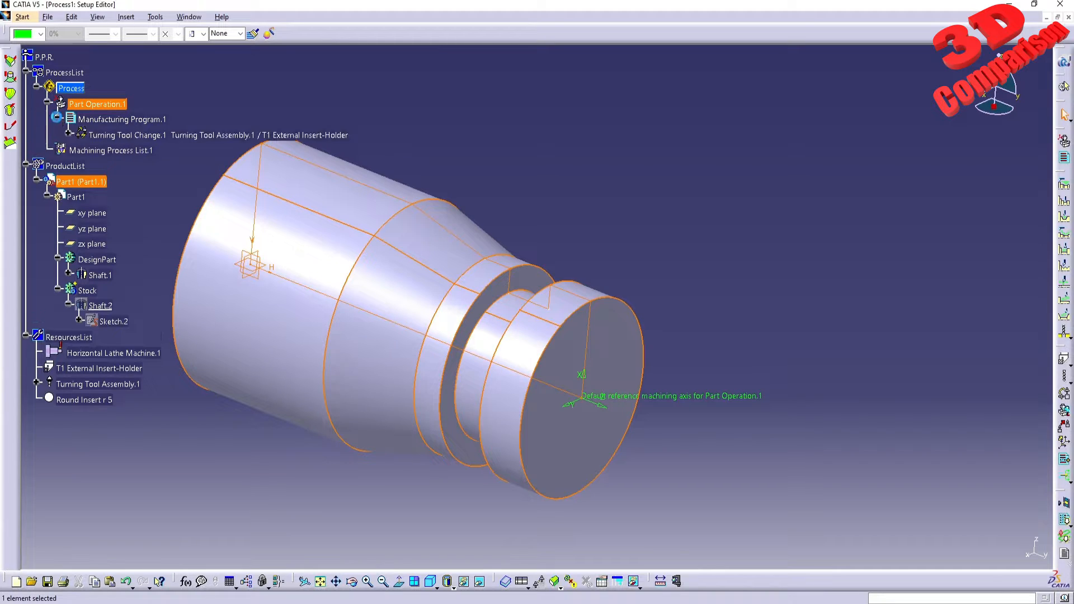
left_click(69, 135)
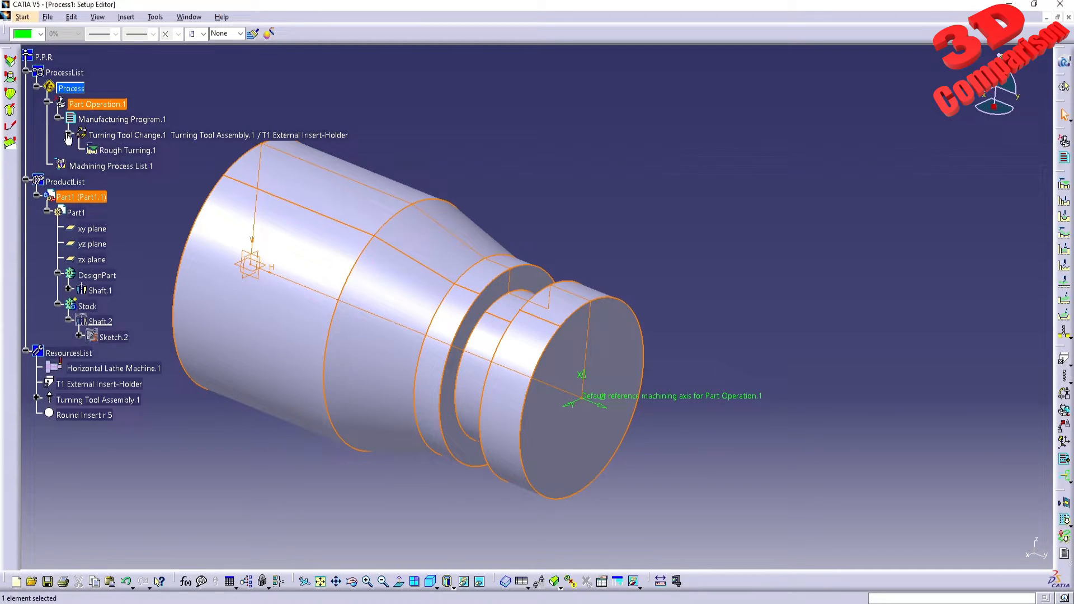
double_click(137, 152)
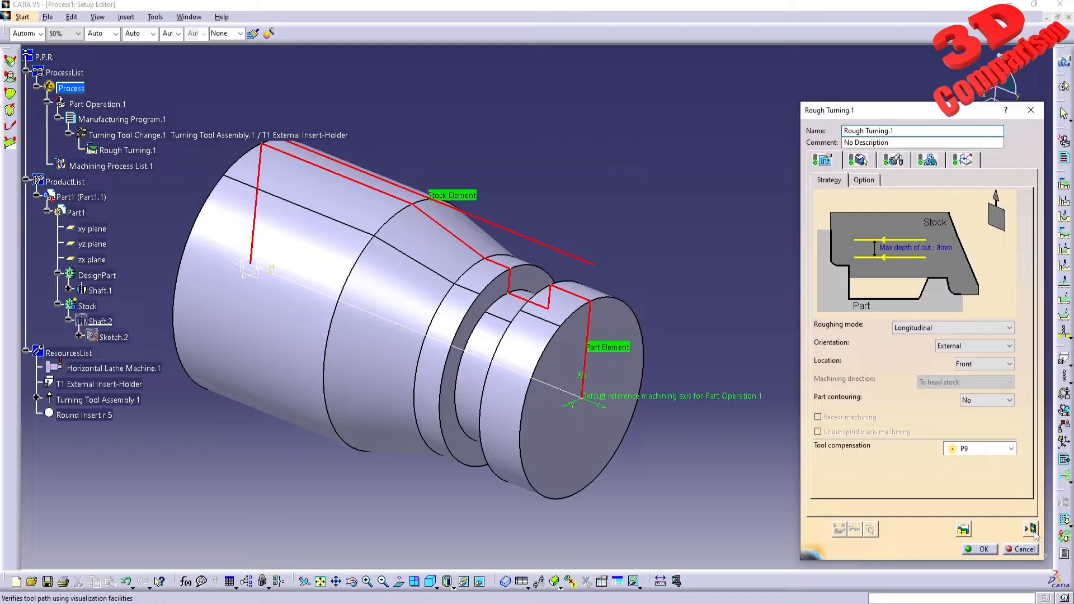
left_click(1033, 531)
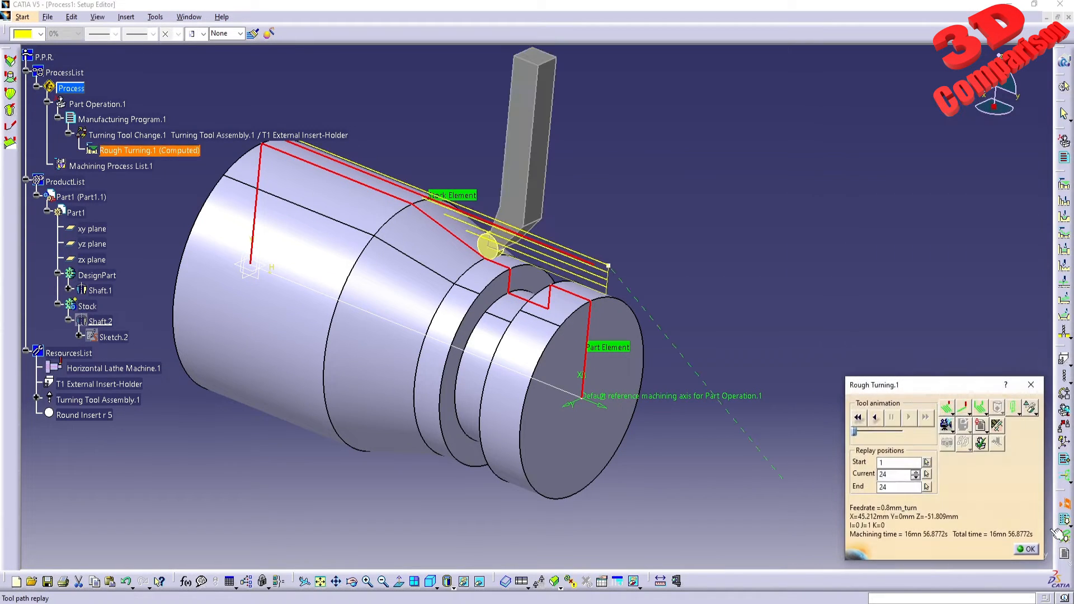
middle_click_drag(458, 322, 533, 341)
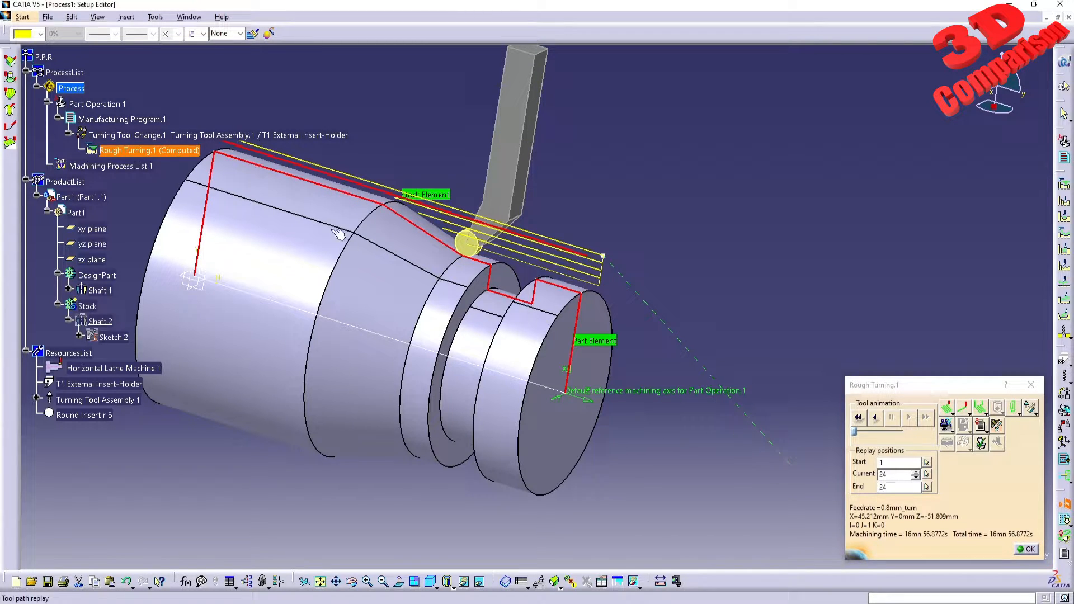
mouse_move(96, 110)
Step: Run the material-removal video simulation of the rough turning on the stock, and examine the machined steps from several angles
left_click(947, 425)
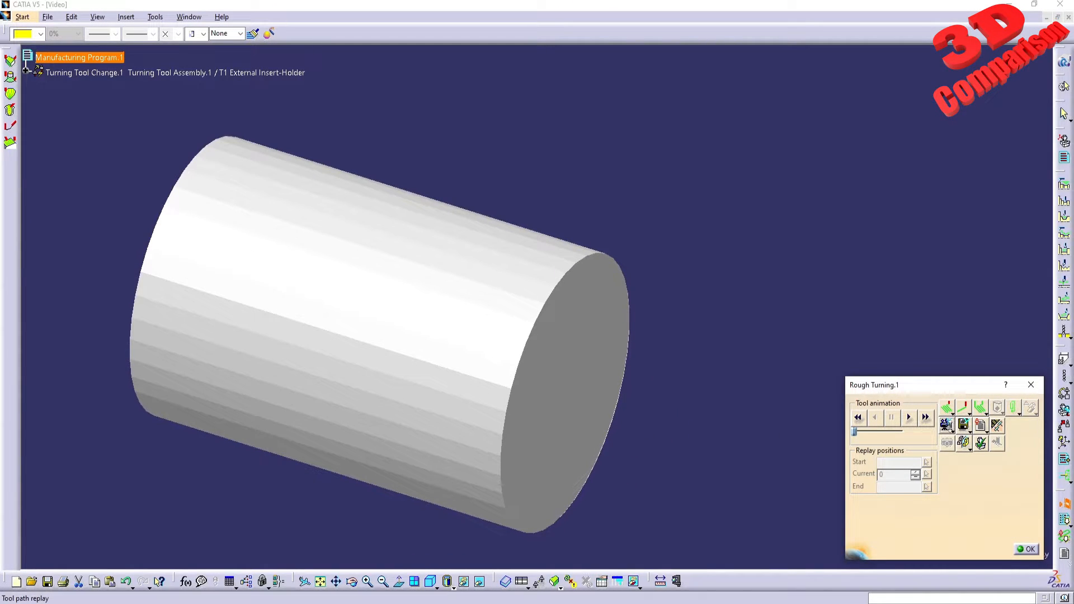
left_click(947, 426)
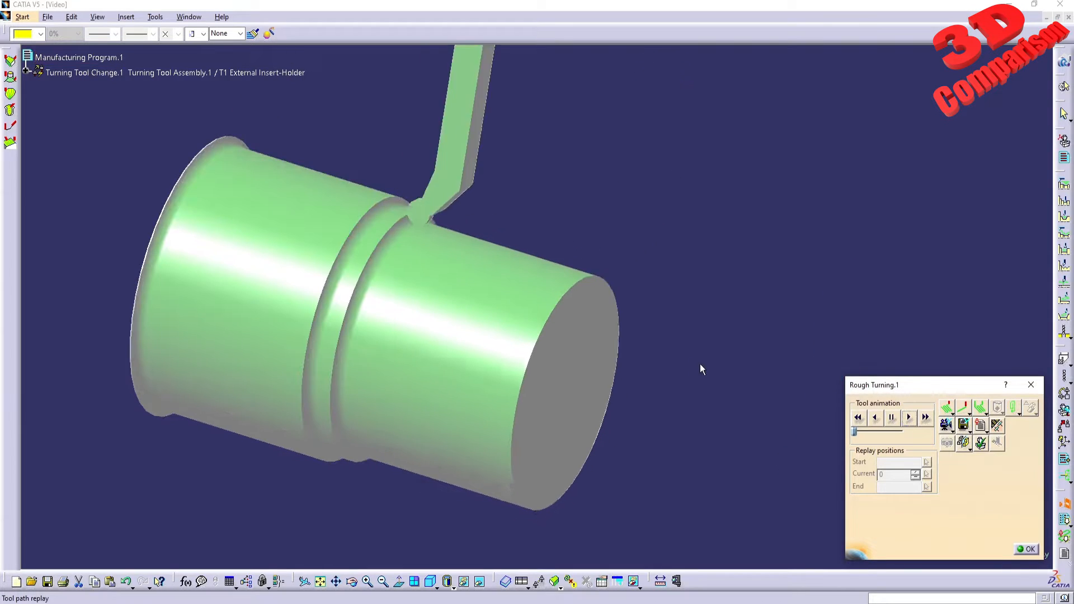
middle_click_drag(366, 377, 428, 421)
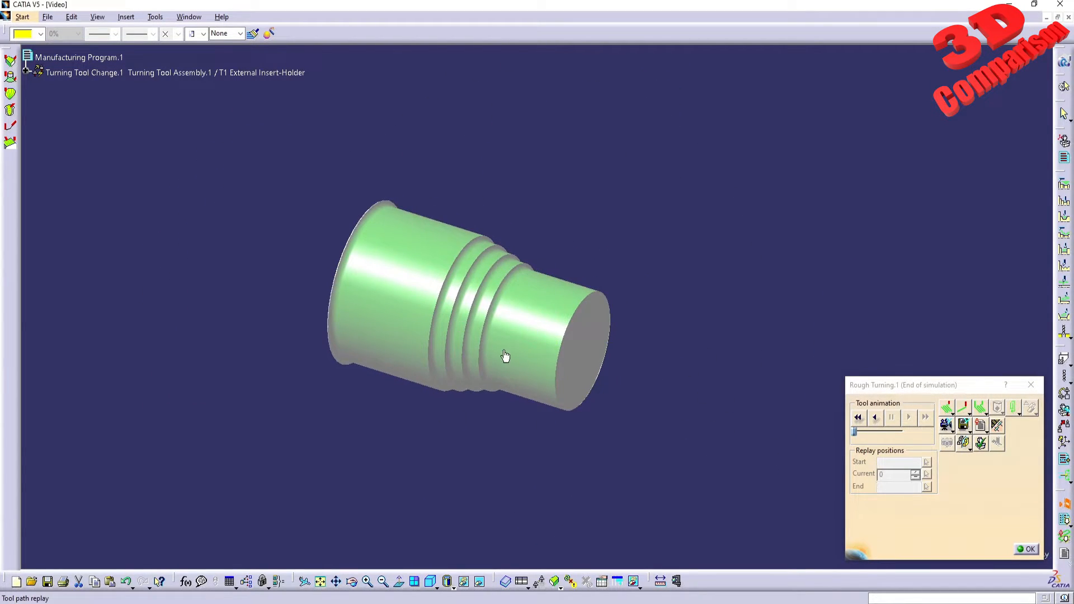
middle_click_drag(472, 392, 513, 253)
middle_click_drag(514, 257, 603, 251)
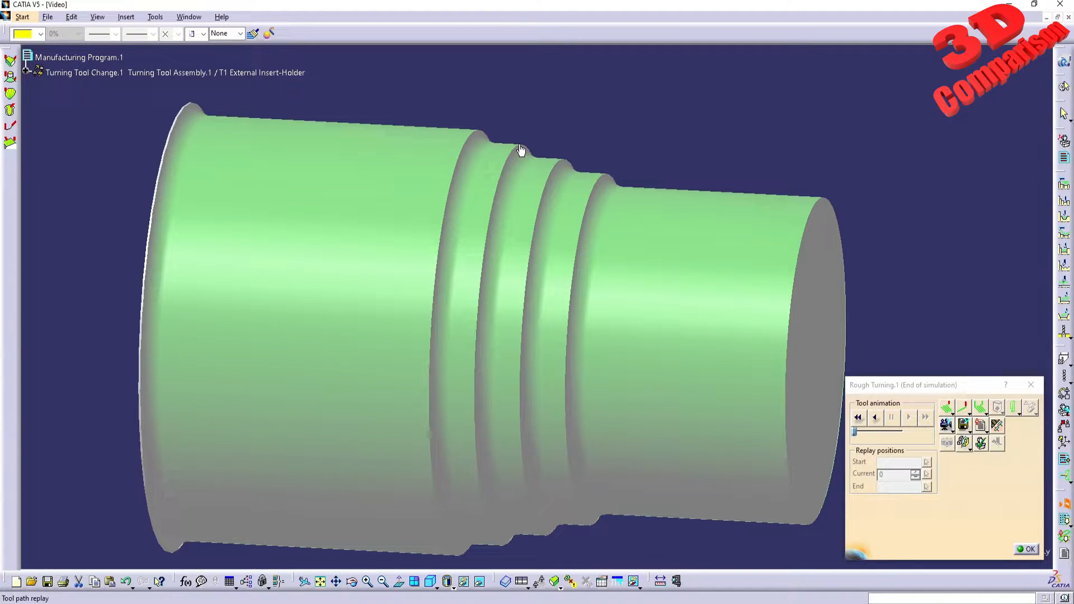
middle_click_drag(509, 169, 532, 149)
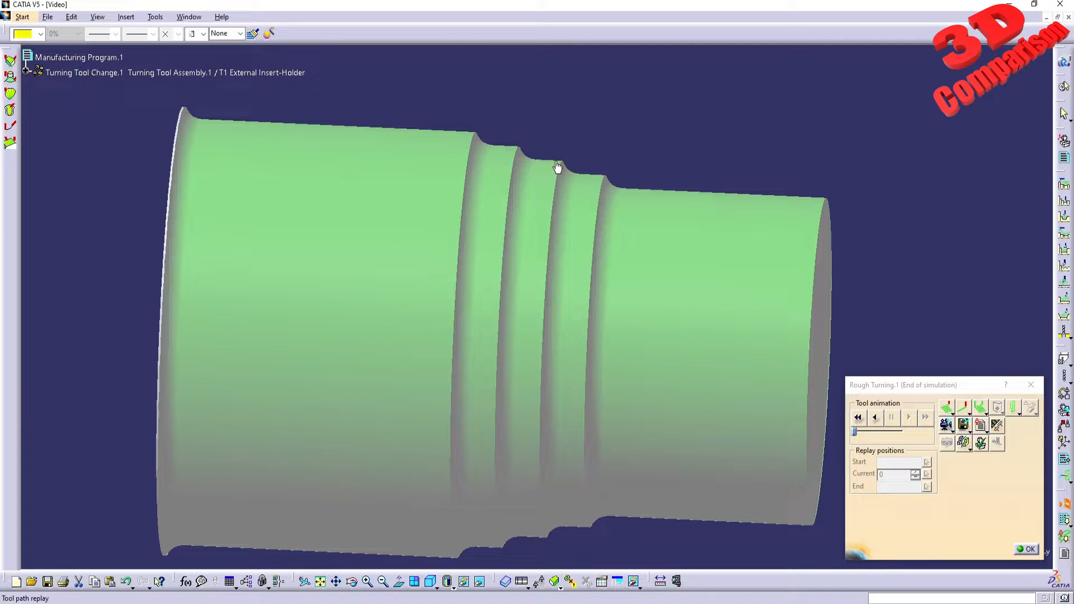
middle_click_drag(557, 166, 513, 334)
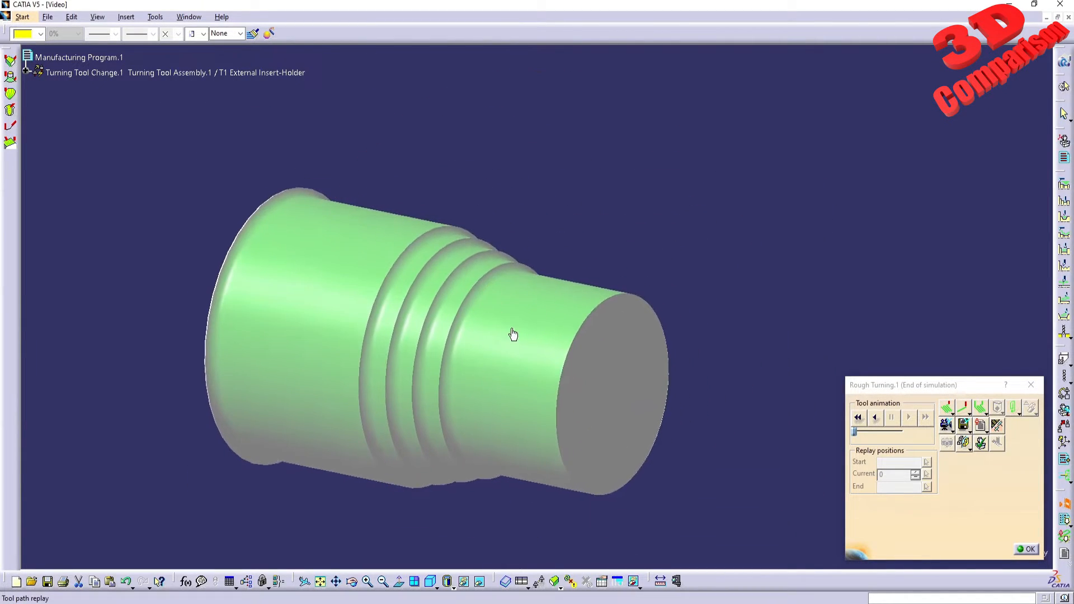
middle_click_drag(468, 395, 497, 328)
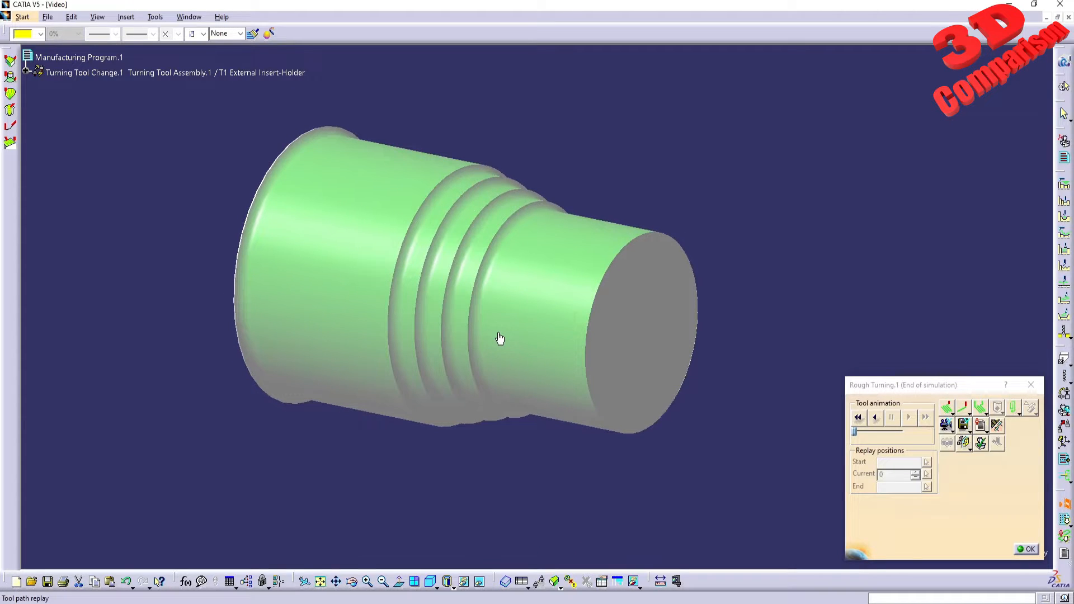
Step: Close the tool path replay and accept the computed rough turning operation
left_click_drag(936, 387, 911, 367)
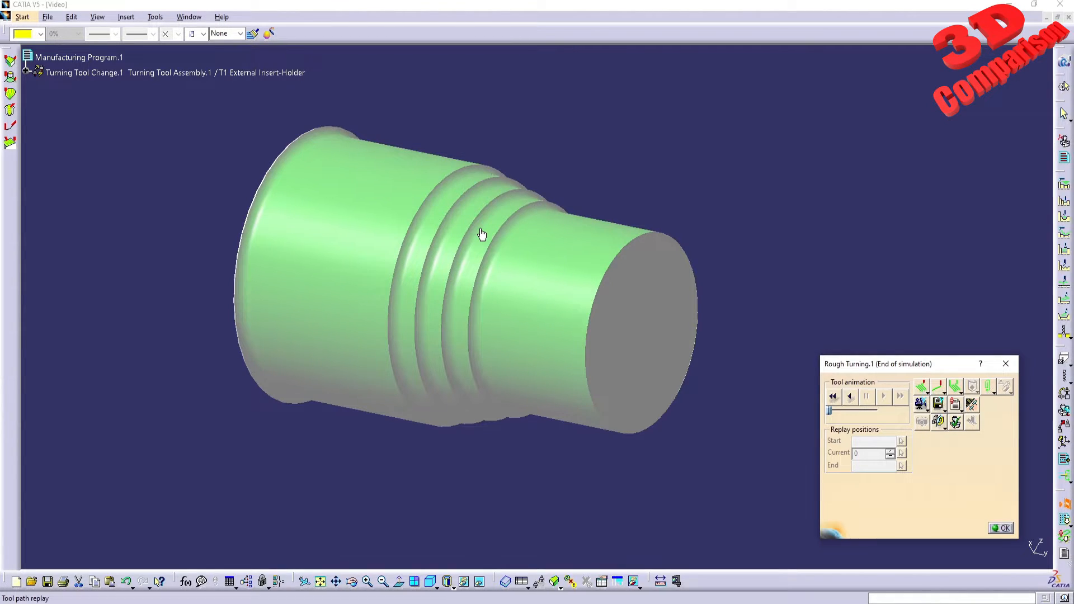
left_click(1002, 528)
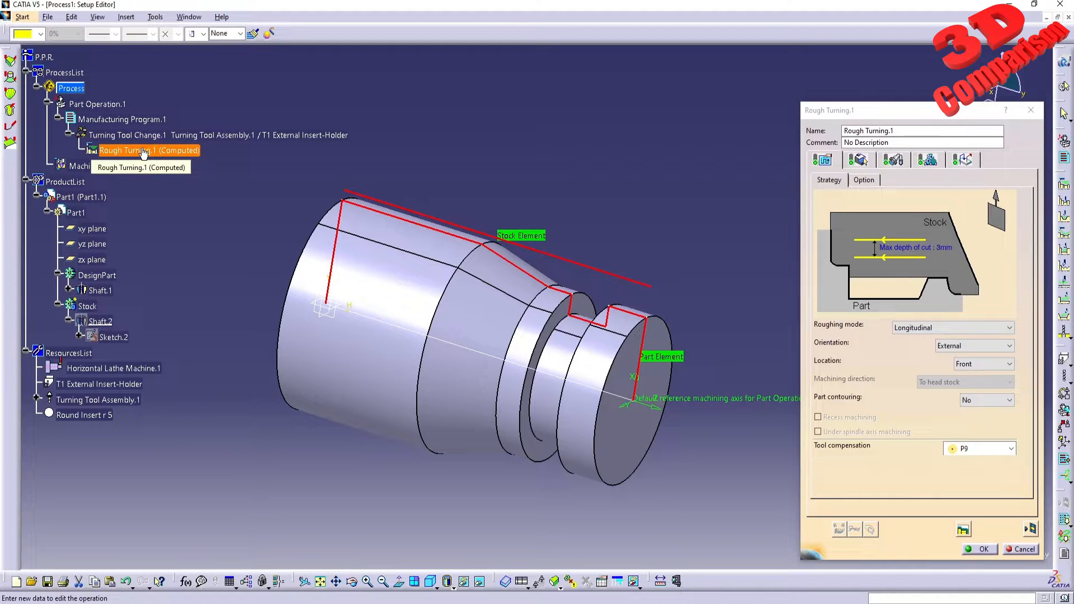
left_click(983, 550)
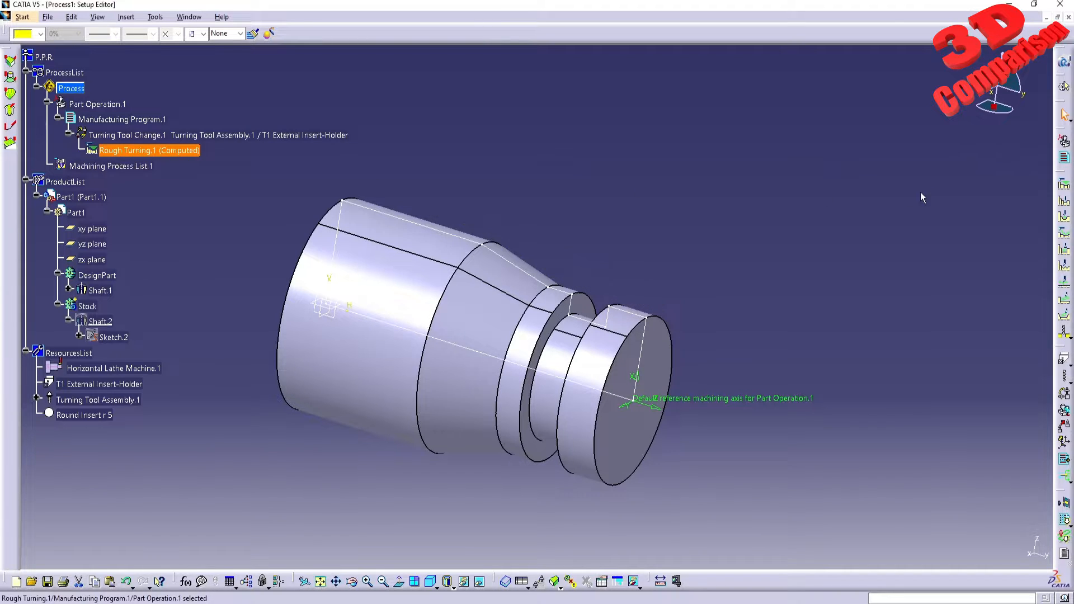
Step: Add a Groove Turning operation after Rough Turning.1 and pick the outer longitudinal line of the shown stock sketch, Sketch.2, as its stock element
left_click(1063, 203)
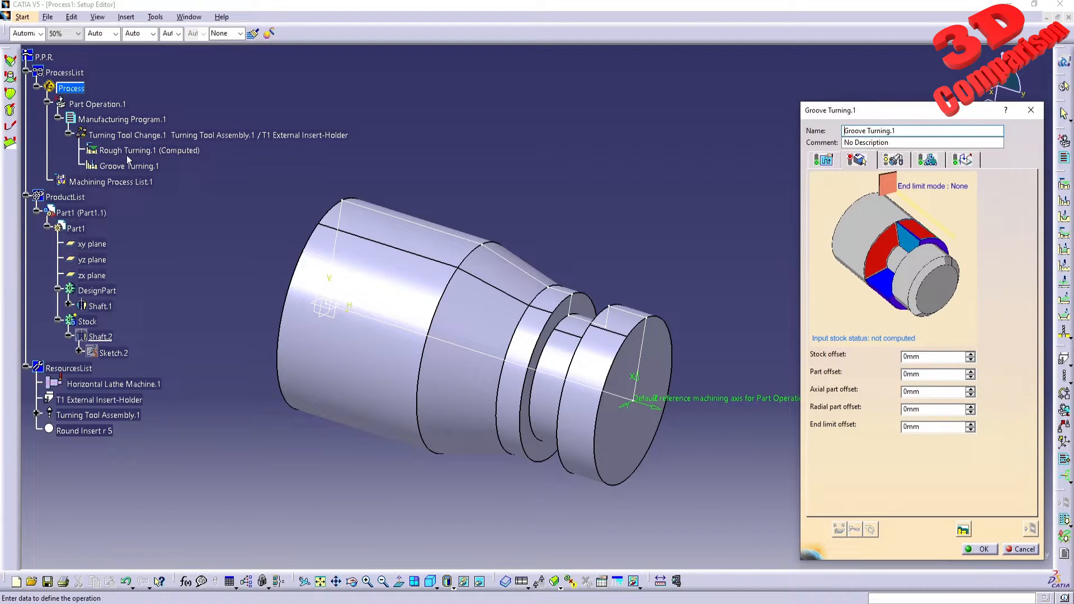
left_click(921, 239)
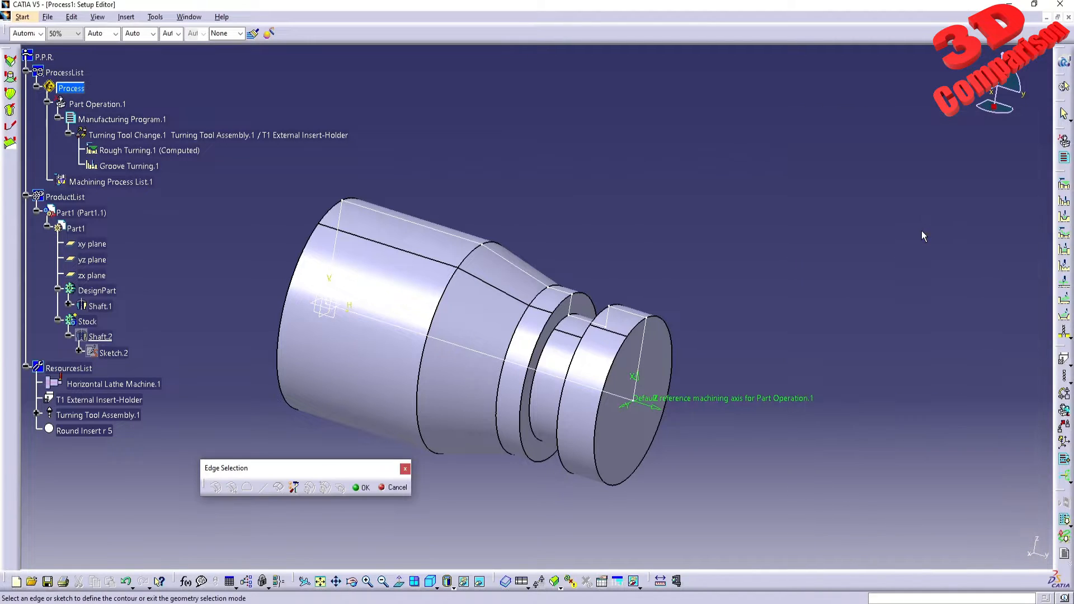
right_click(116, 354)
left_click(148, 386)
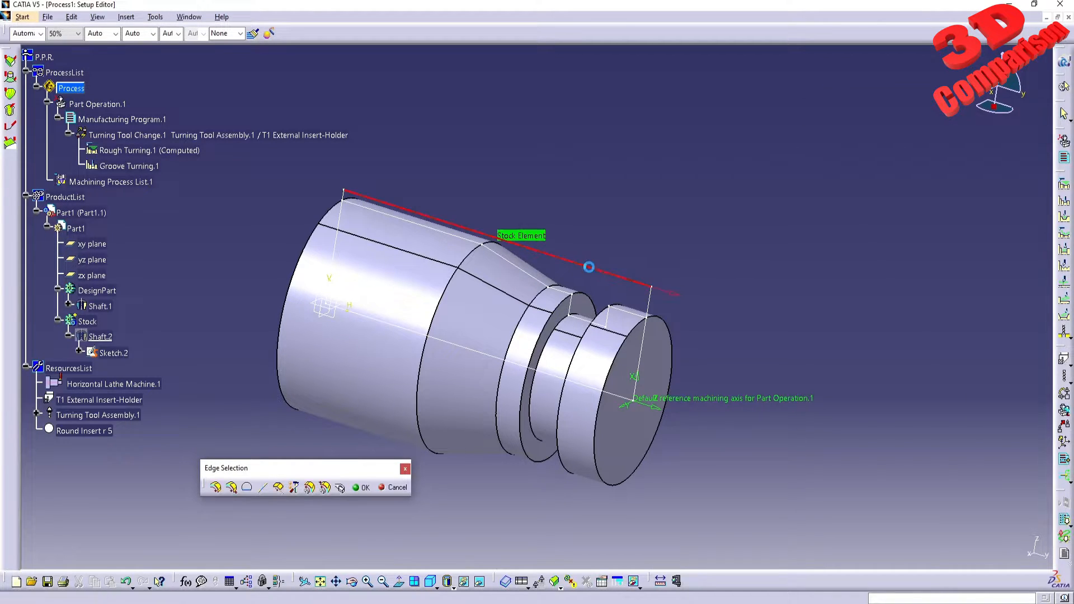
left_click(649, 286)
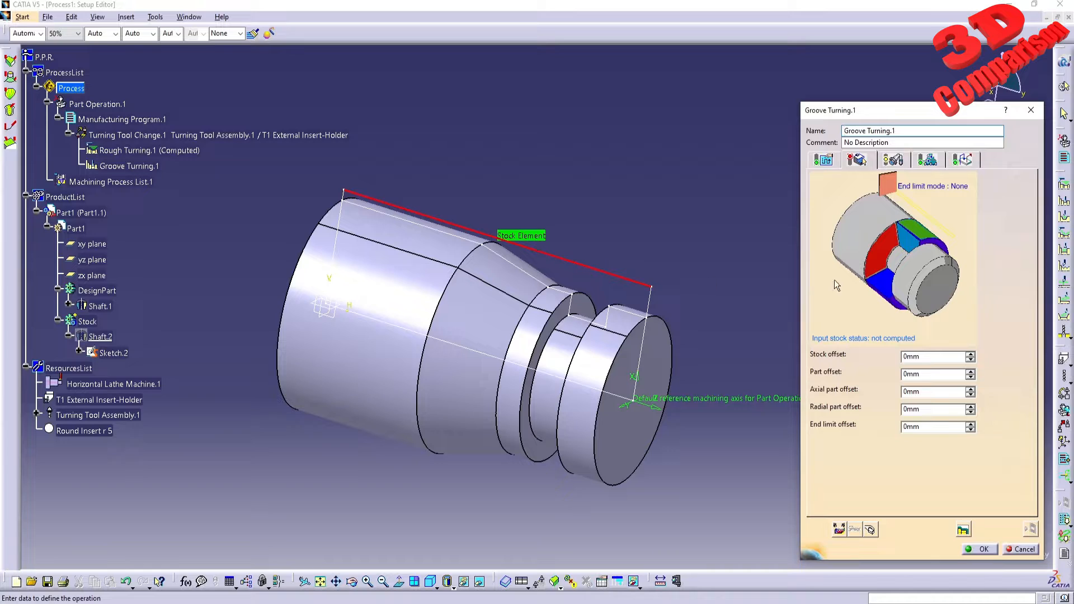
Step: Define the groove turning's part element from the groove's two side walls and its floor on the shaft profile
left_click(892, 248)
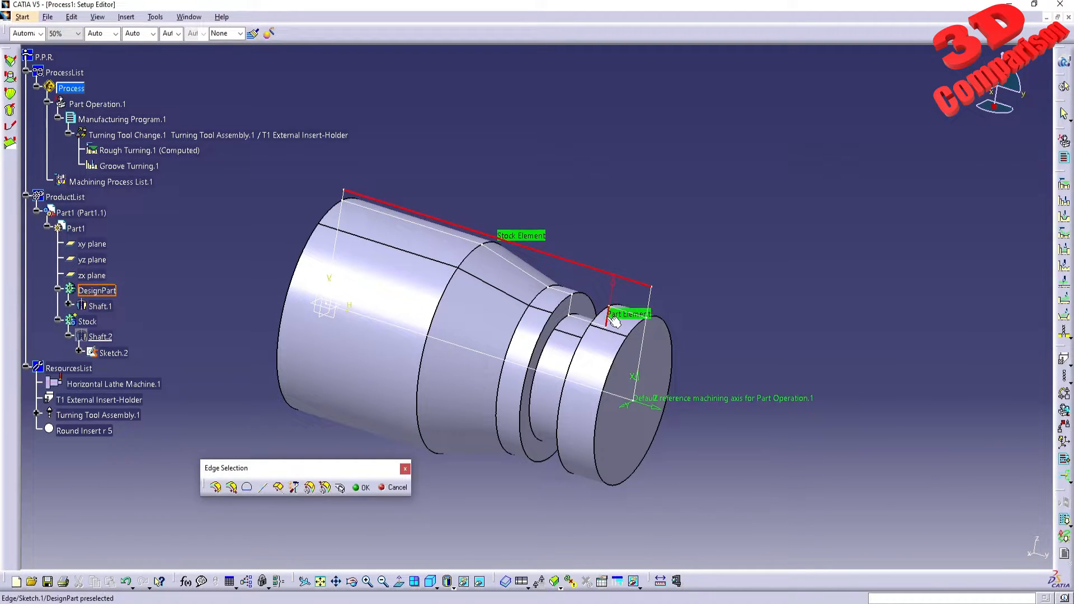
left_click(579, 304)
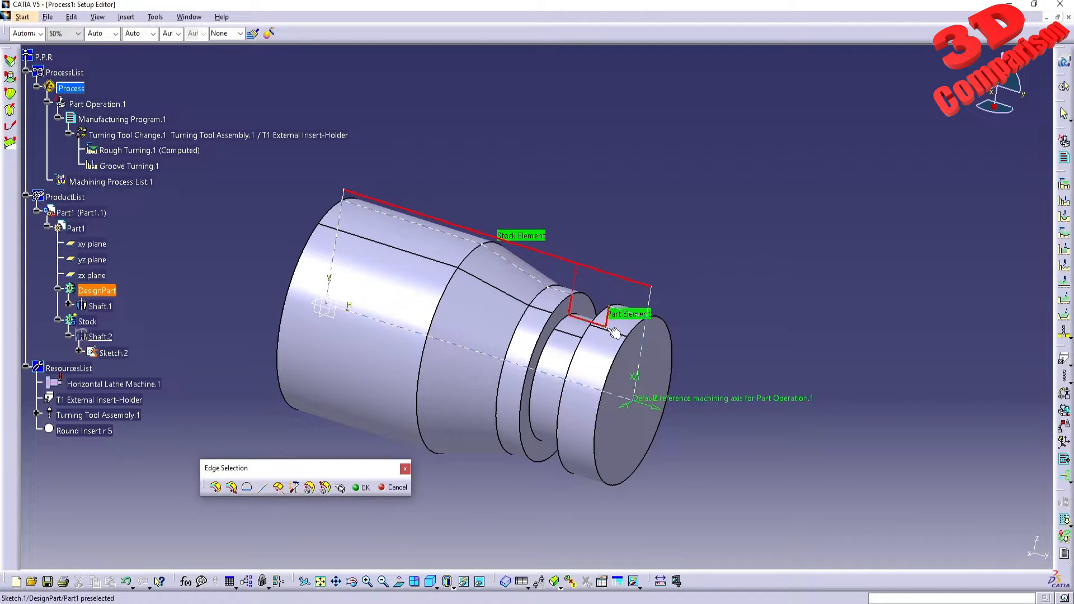
left_click(363, 487)
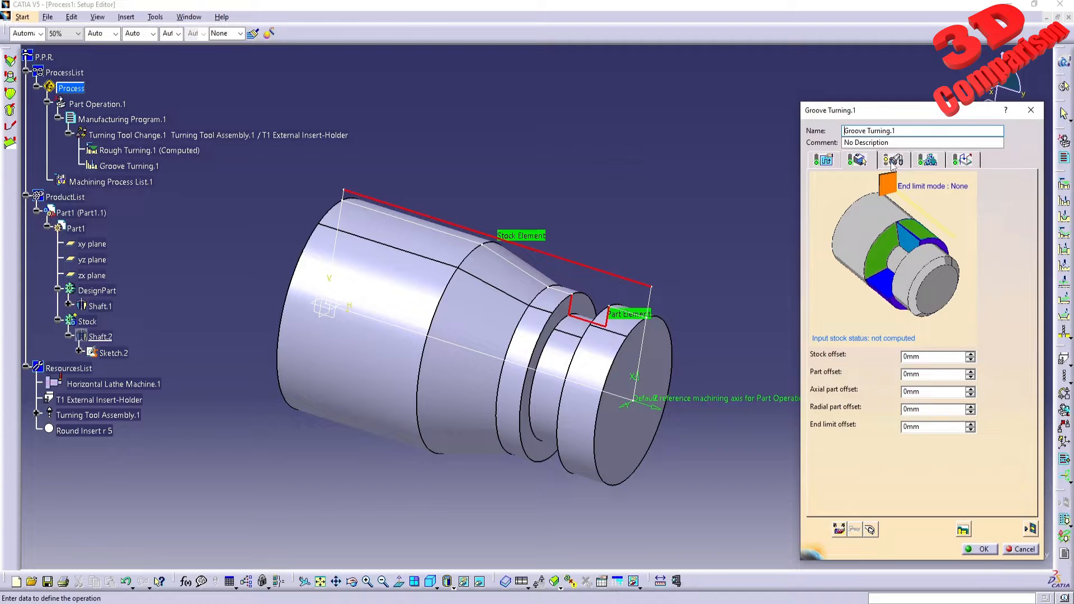
Step: Switch the groove turning's tool assembly to an external groove insert-holder, T2
left_click(928, 161)
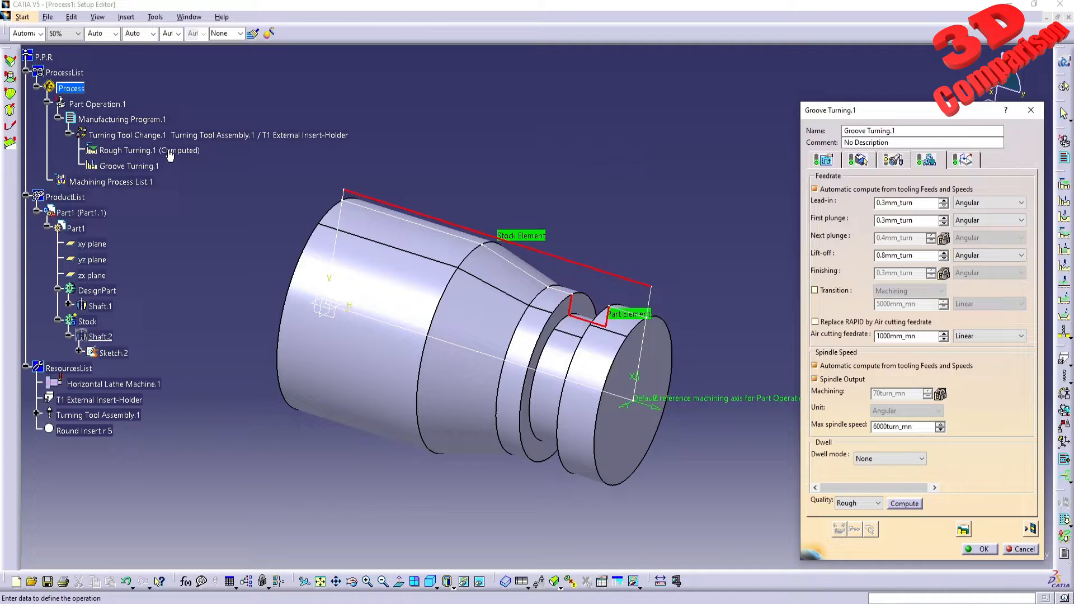
left_click(893, 161)
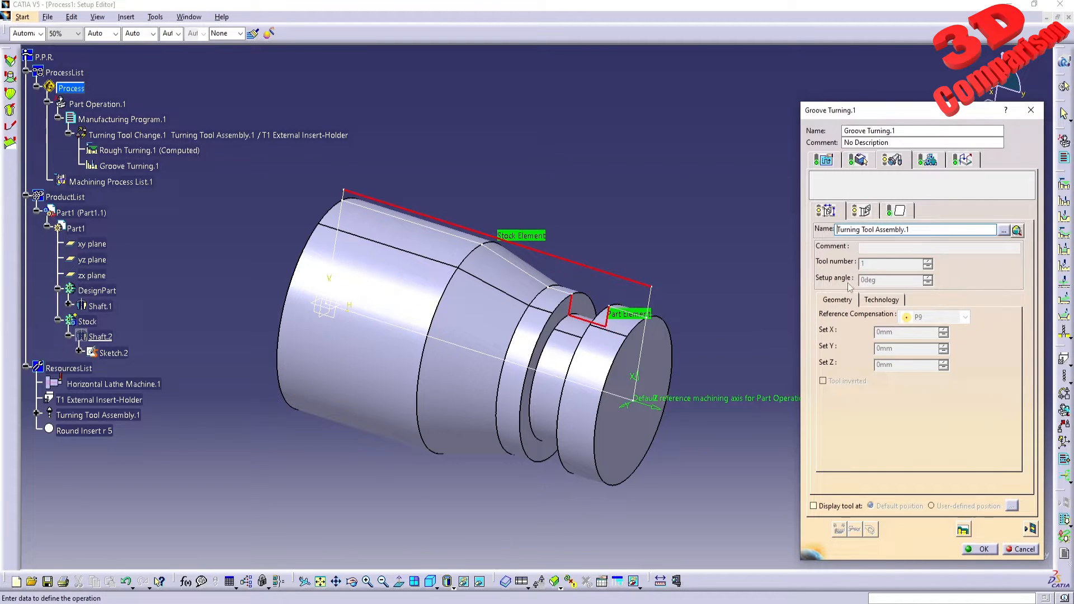
left_click(865, 211)
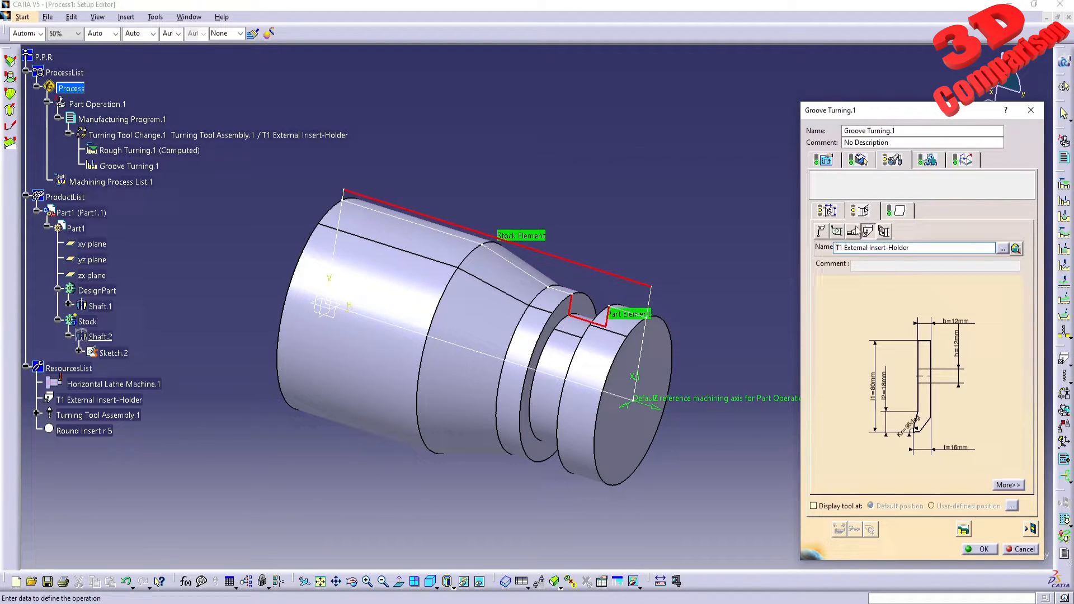
left_click(820, 233)
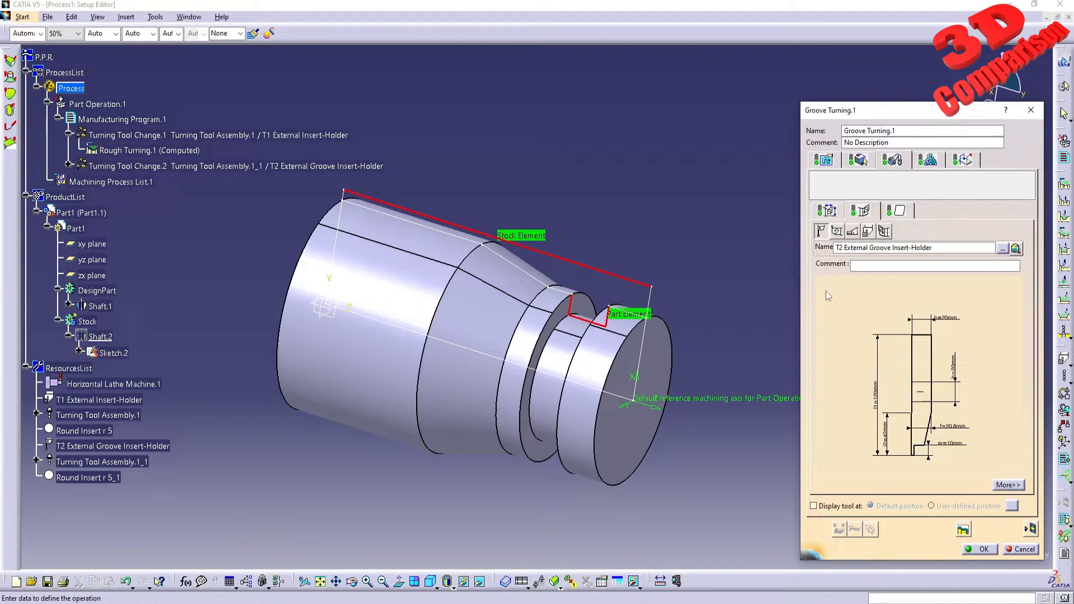
Step: Choose the trigon insert r 0.4 for the grooving tool and set its insert length to 2 mm
left_click(899, 211)
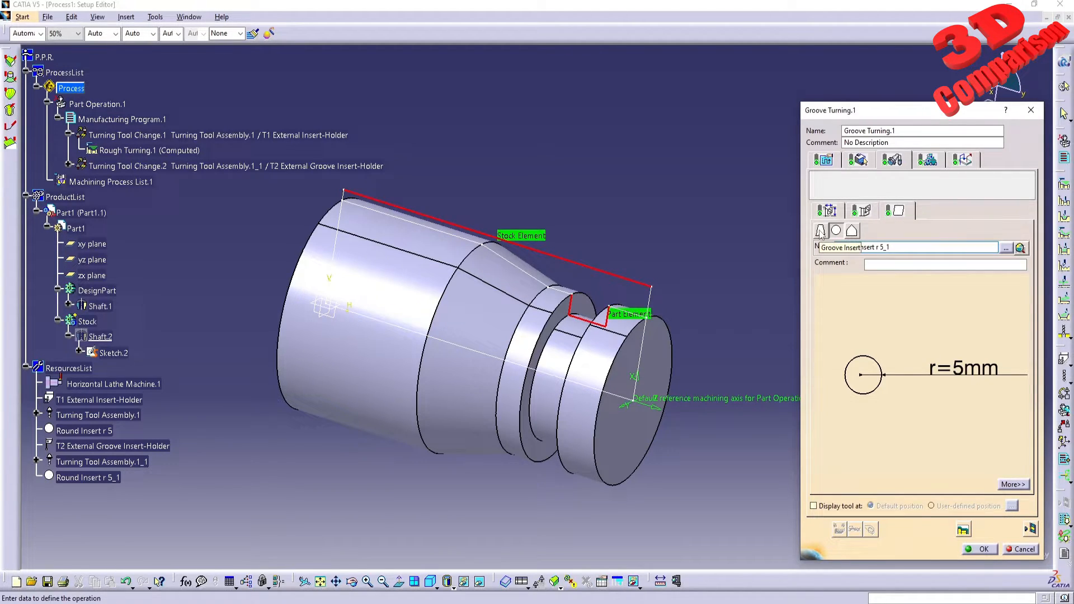
left_click(852, 231)
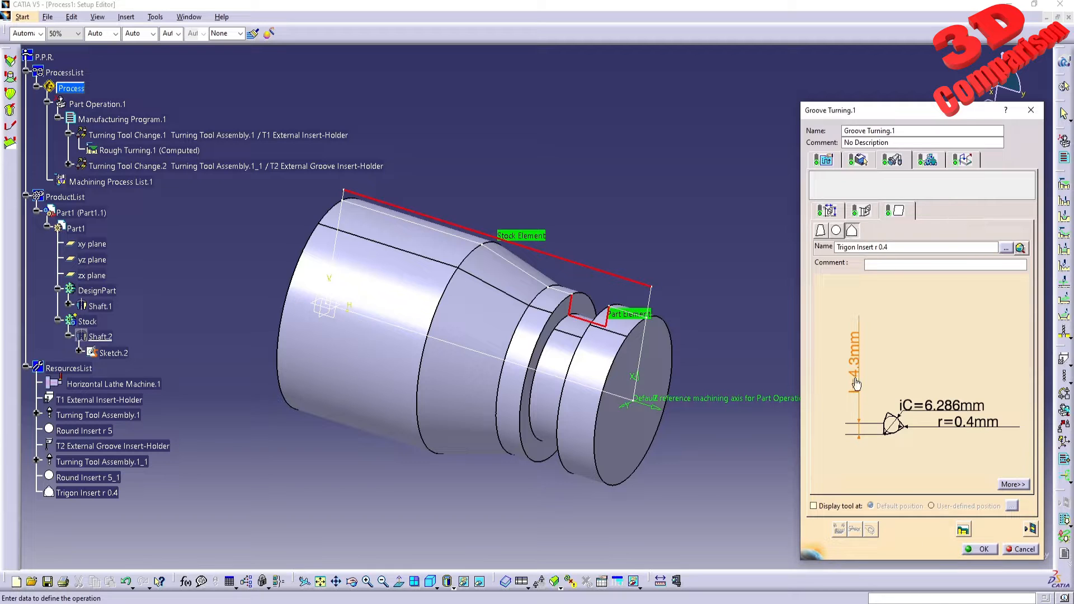
double_click(856, 381)
type("2")
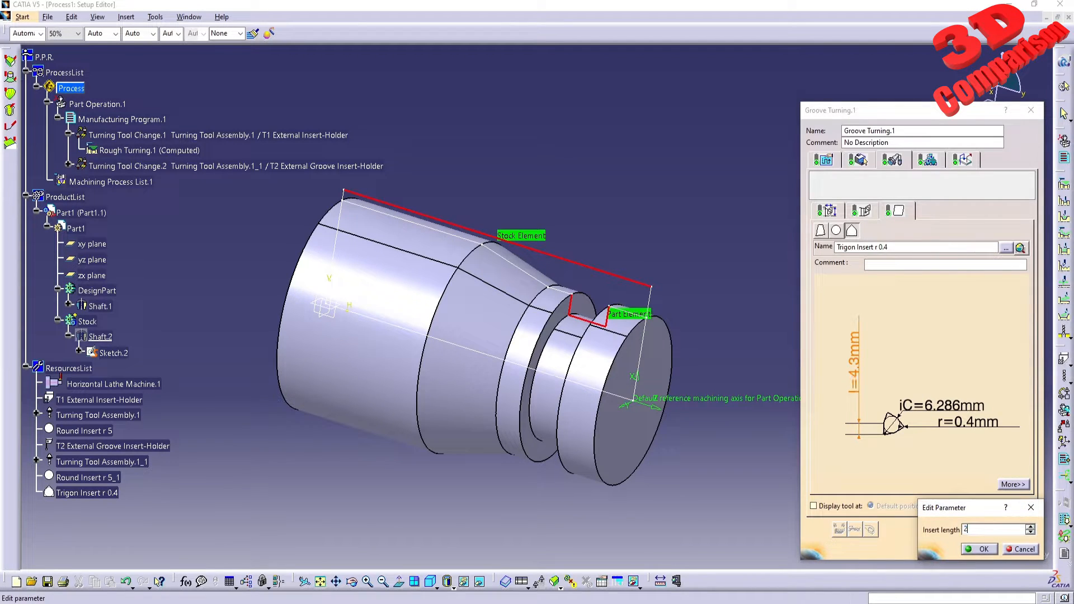
key("Return")
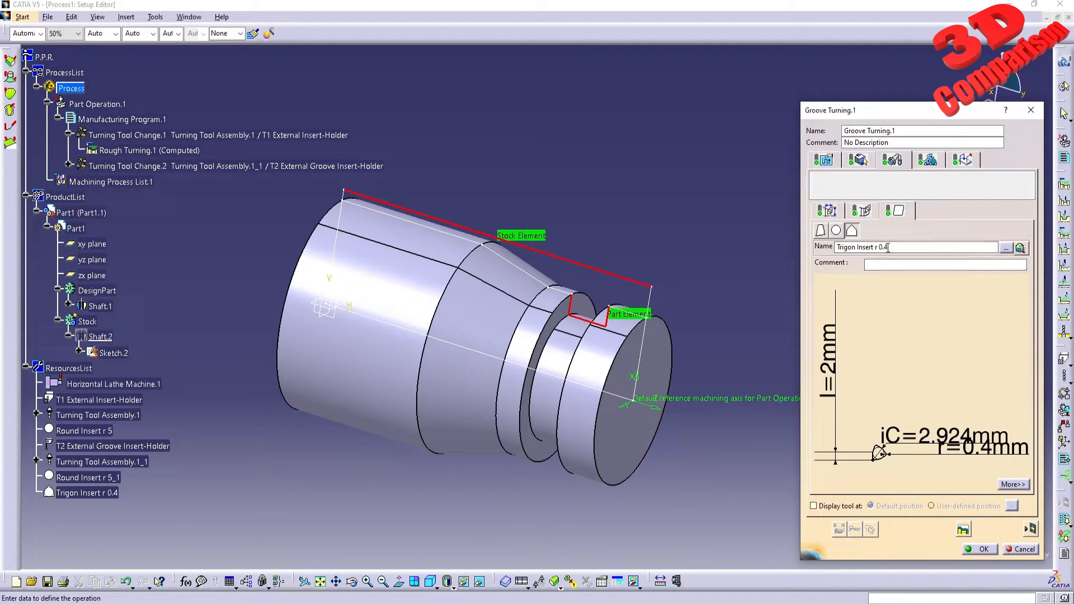
Step: Turn off automatic feedrate computation for the groove turning and set the lead-in and next plunge feedrates to 1mm_turn
left_click(927, 161)
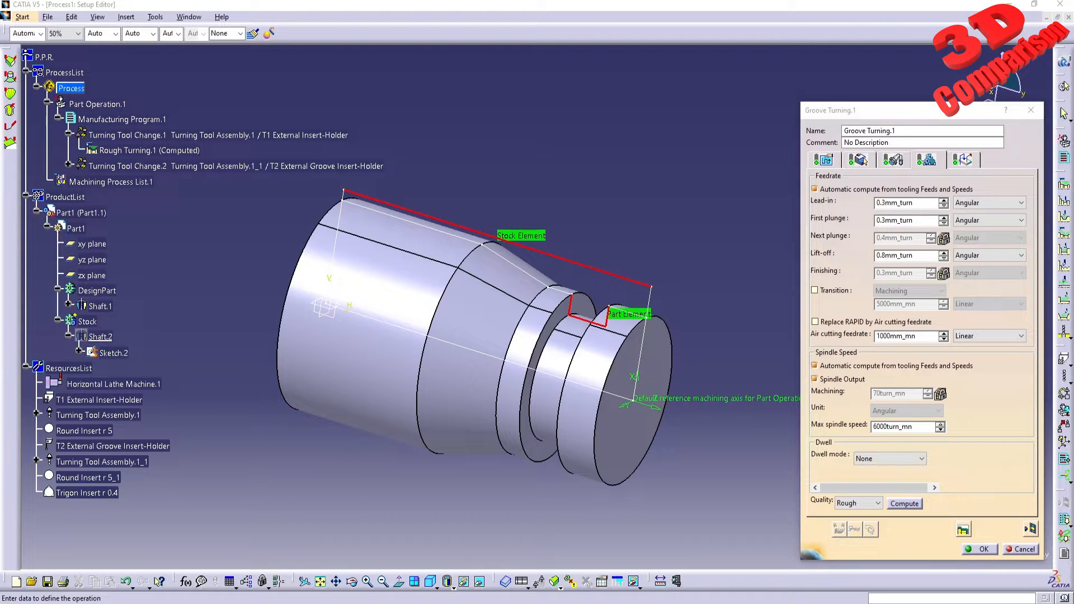
left_click(850, 192)
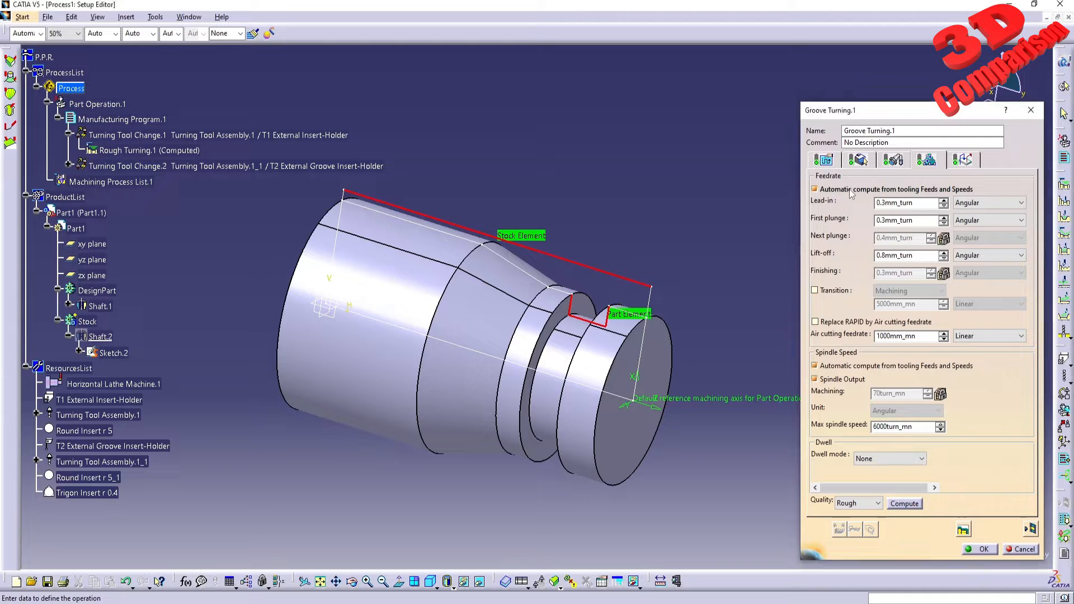
left_click(851, 190)
double_click(917, 205)
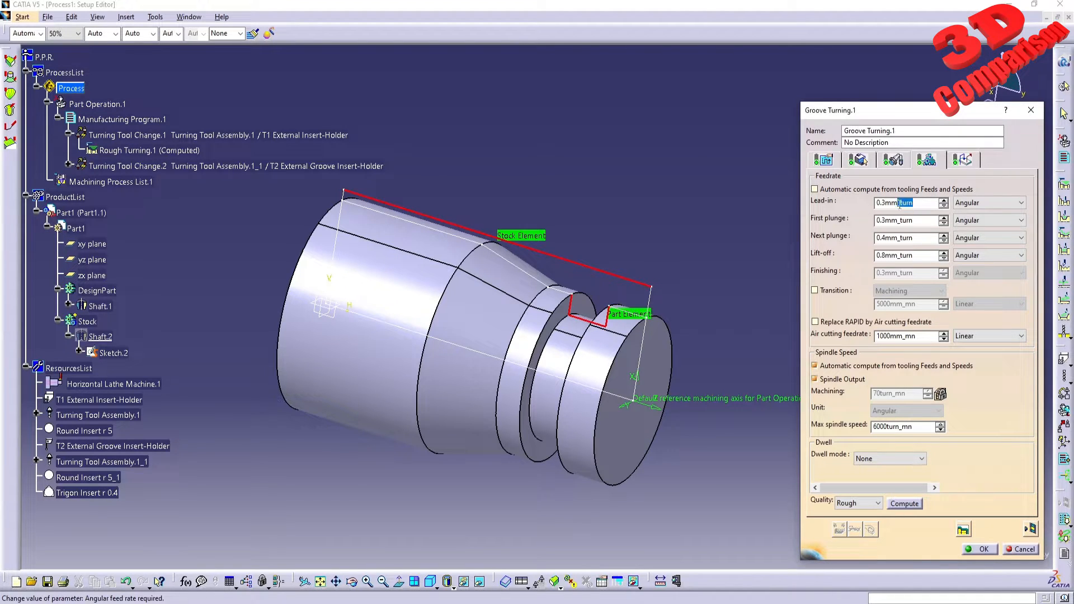
type("1")
key("Tab")
double_click(921, 220)
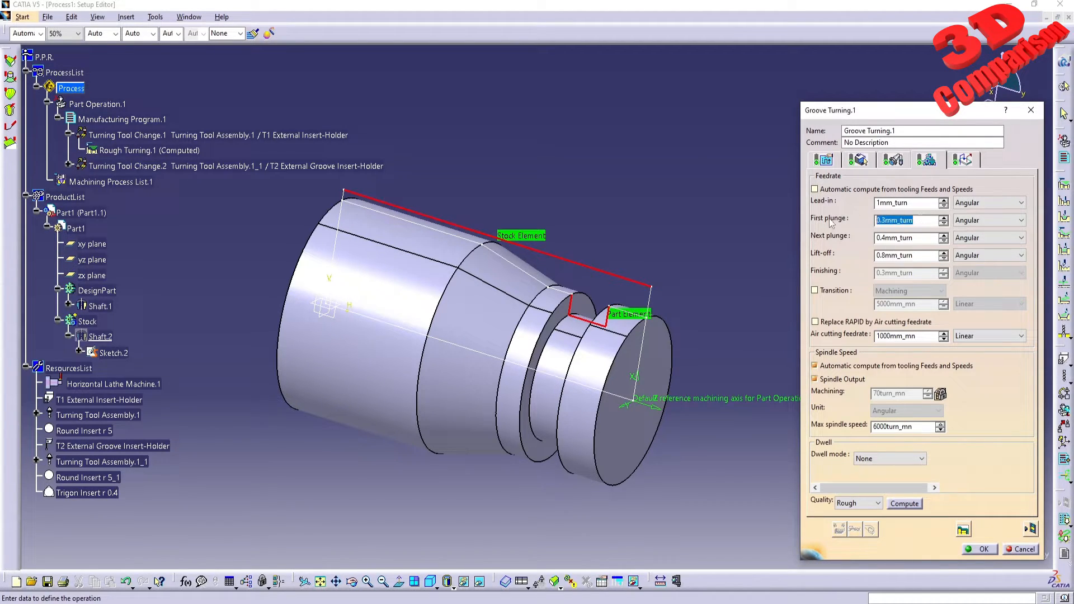
double_click(913, 238)
type("1")
key("Tab")
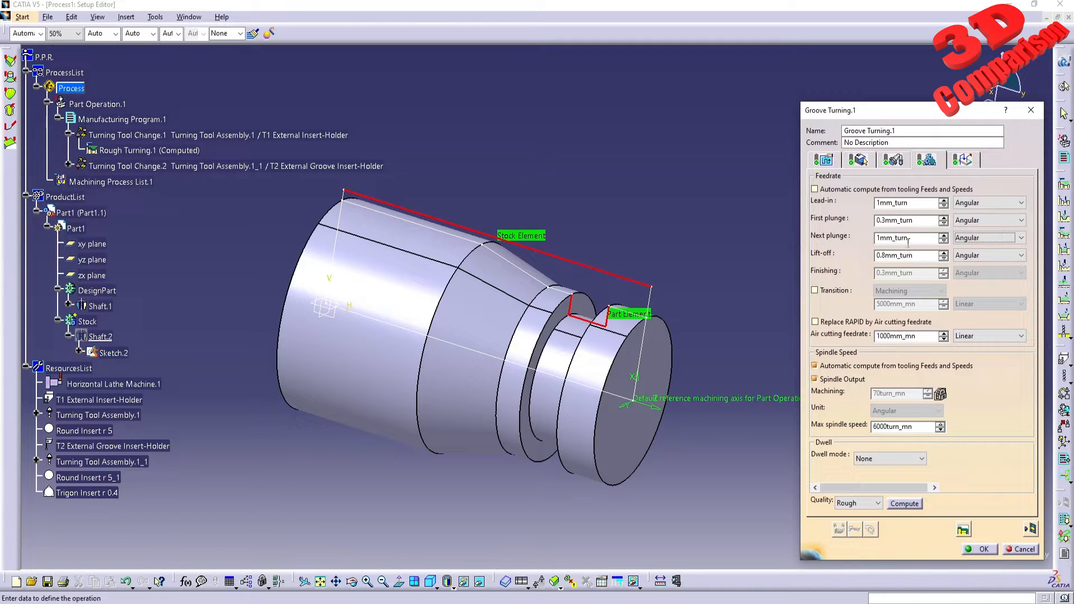
Step: Turn off automatic spindle speed computation and set the machining spindle speed to 1500turn_mn
left_click(815, 367)
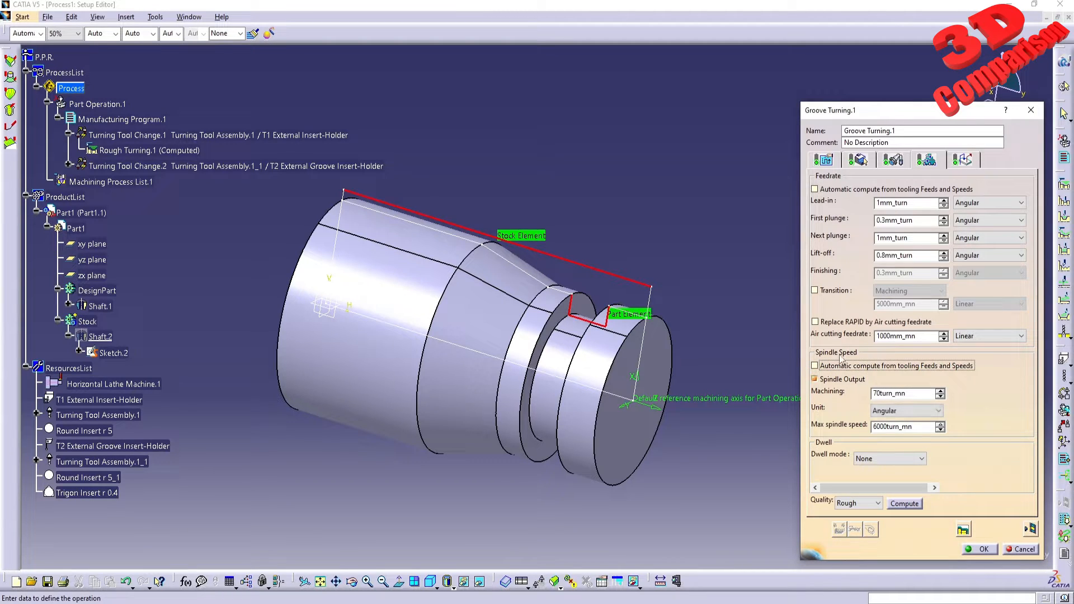
left_click(880, 394)
key("BackSpace")
key("BackSpace")
type("1500")
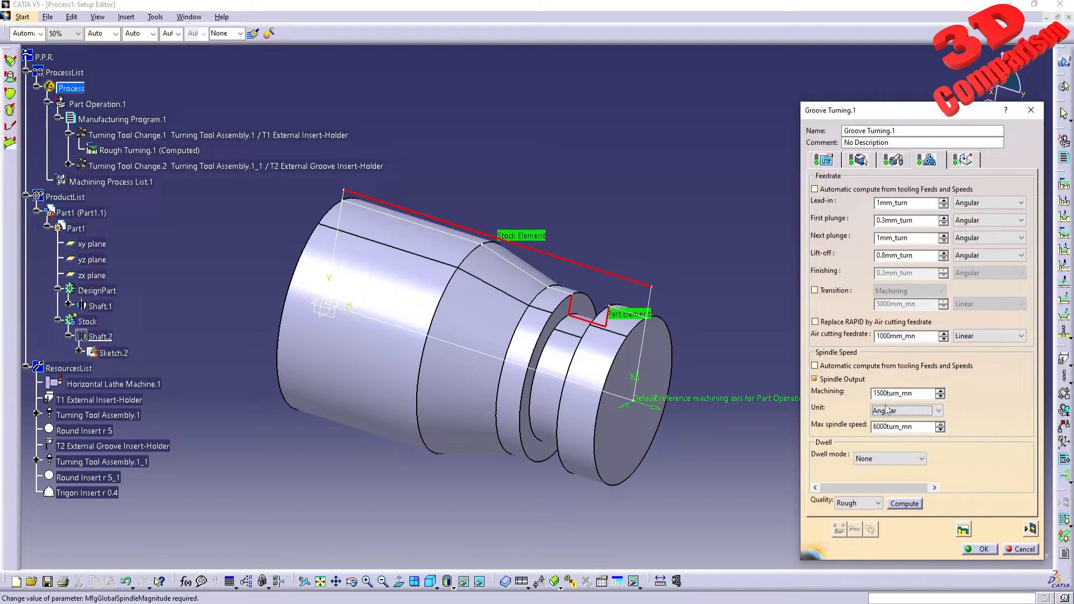
left_click(887, 408)
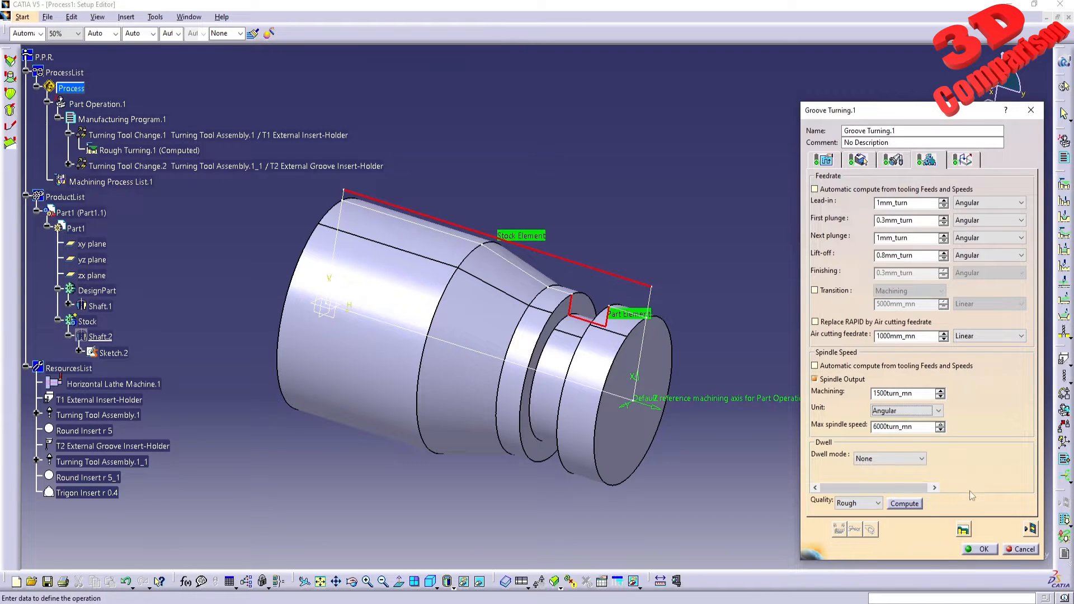
Step: Compute the groove turning and replay its tool path on the shaft
left_click(1030, 528)
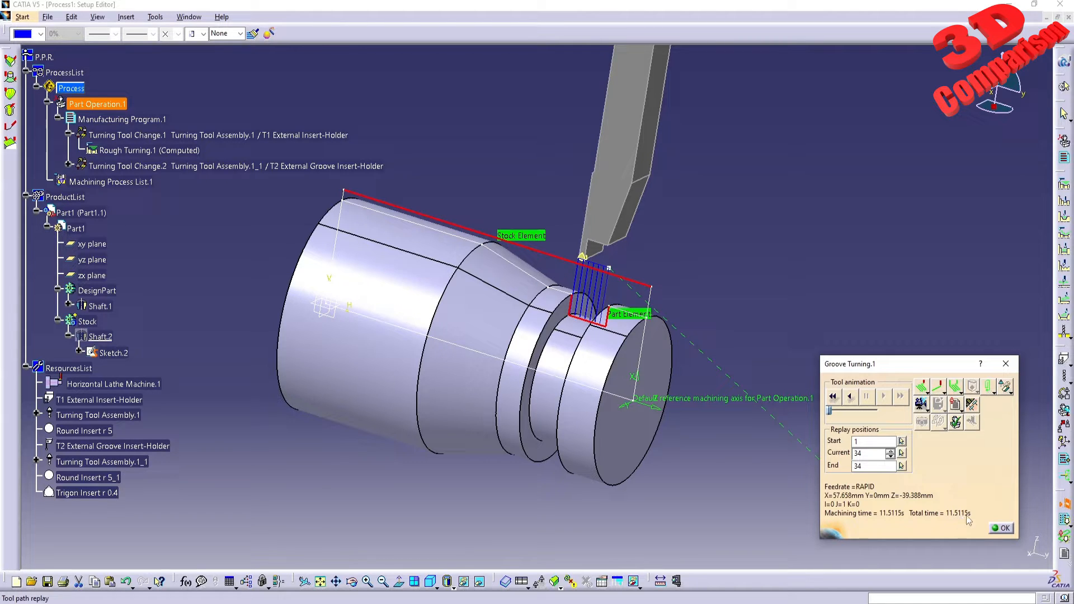
left_click(999, 528)
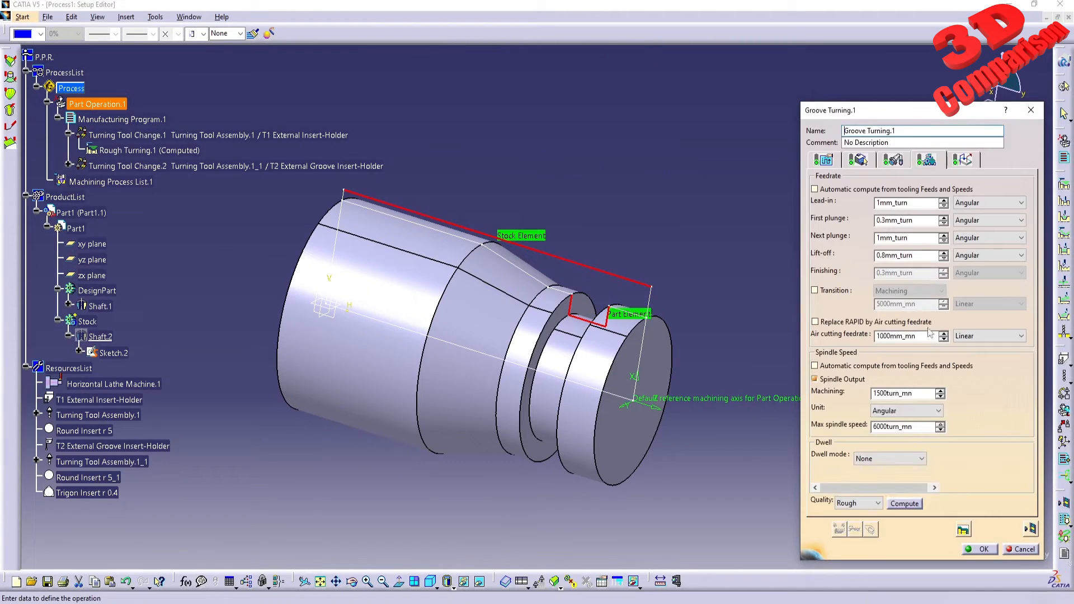
left_click(1030, 529)
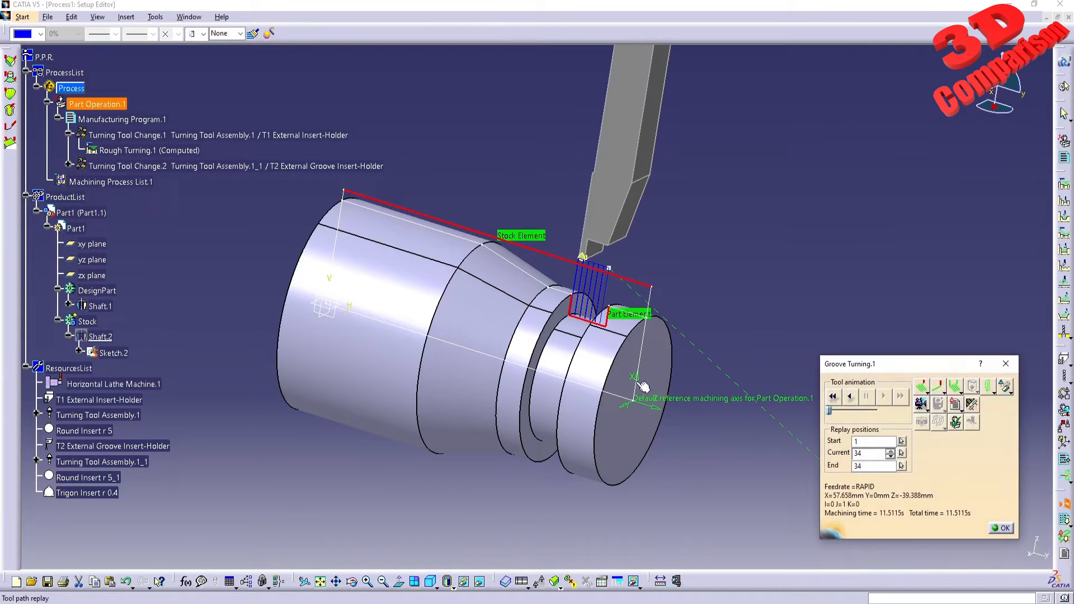
Step: Run the material-removal video simulation of the groove turning on the stock, and examine the machined groove up close
left_click(922, 406)
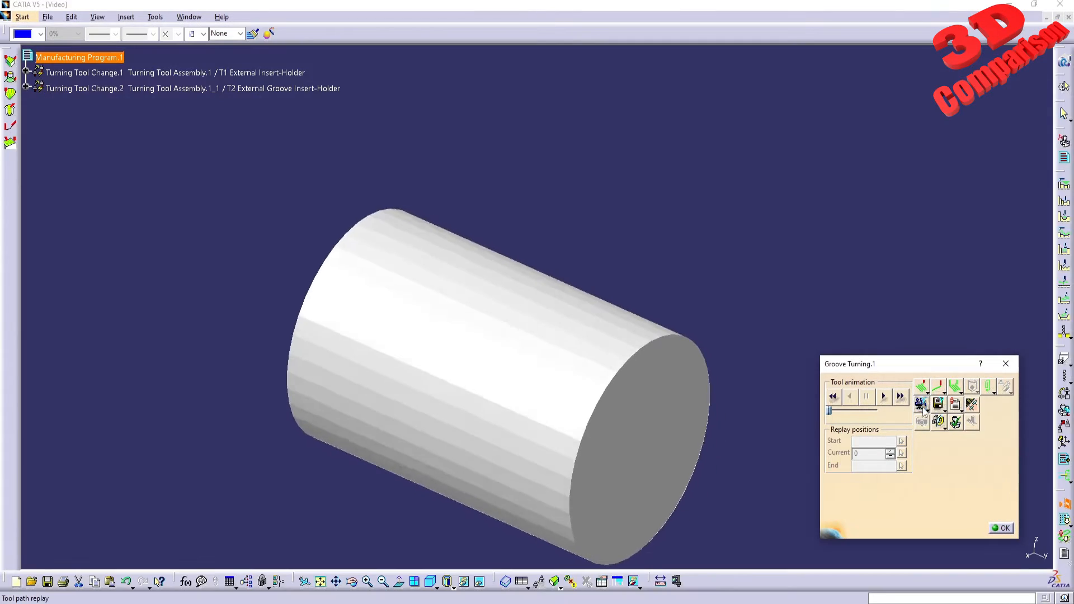
middle_click_drag(526, 358, 520, 313)
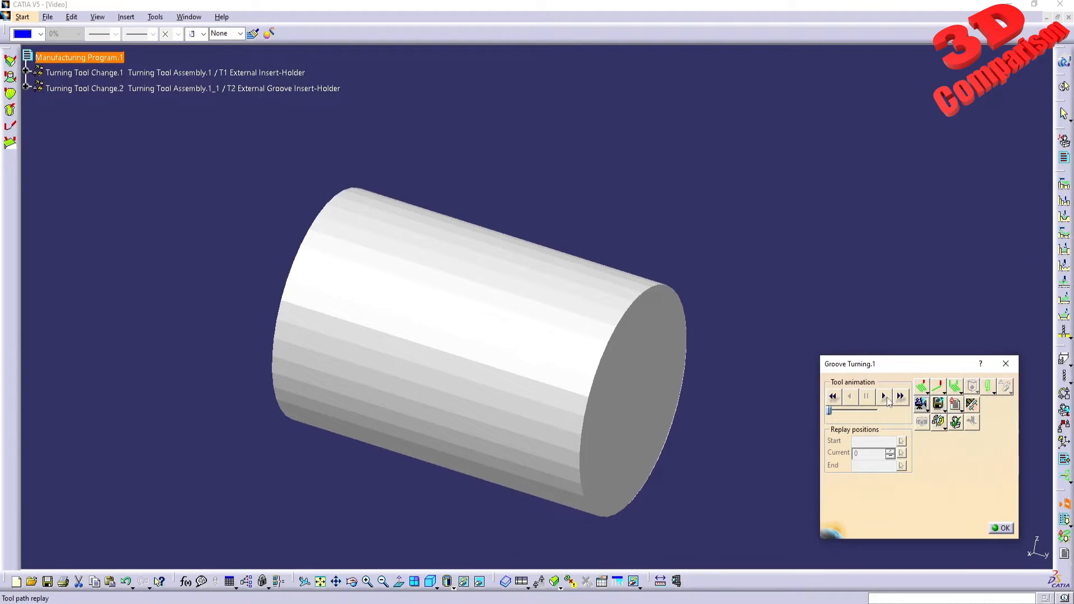
left_click(884, 397)
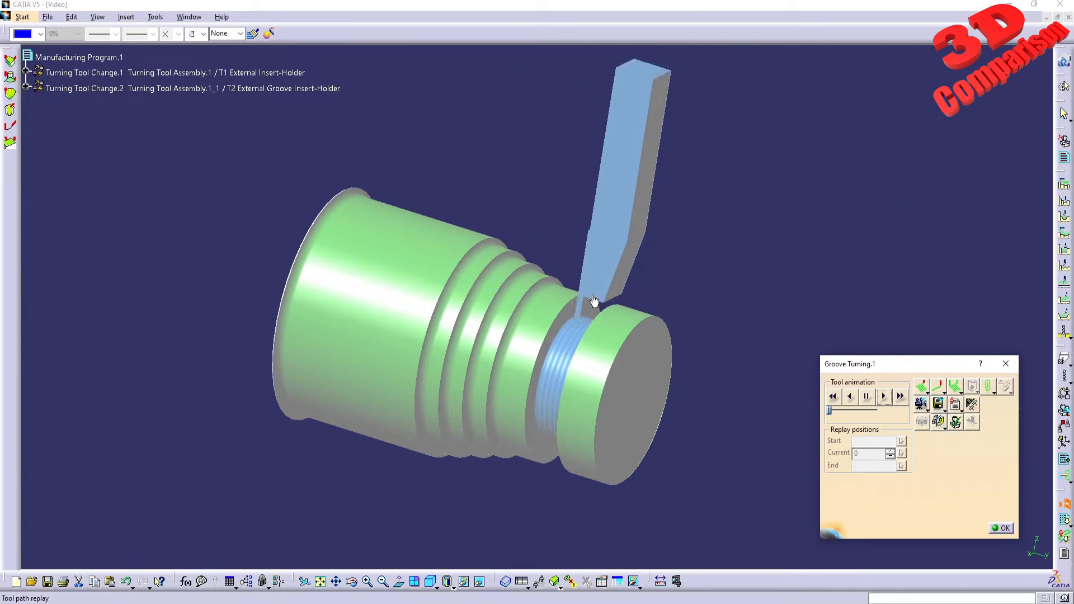
middle_click_drag(583, 314, 591, 279)
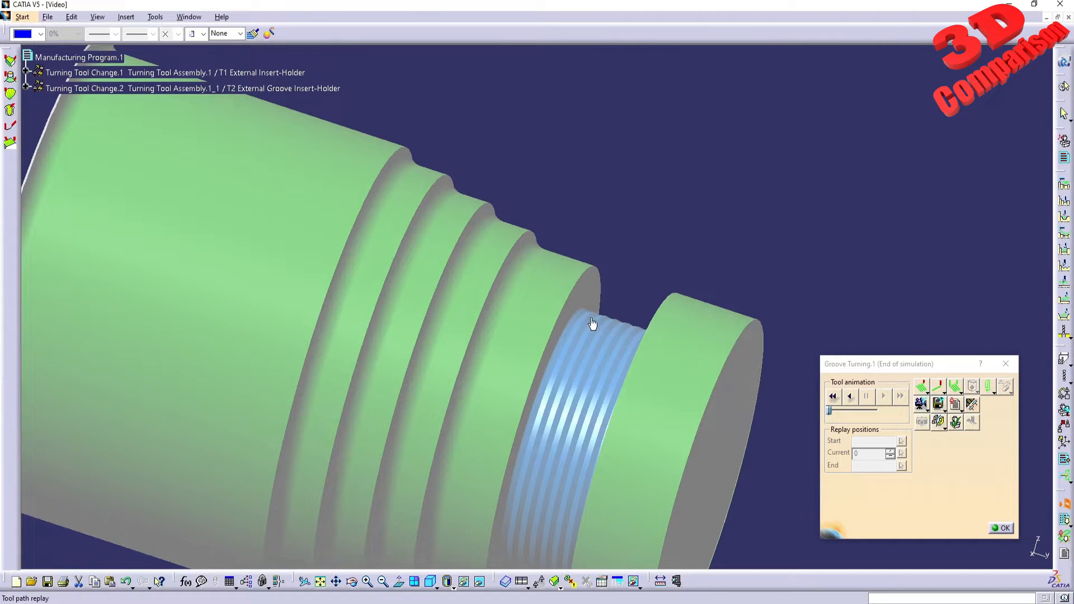
middle_click_drag(585, 374, 606, 255)
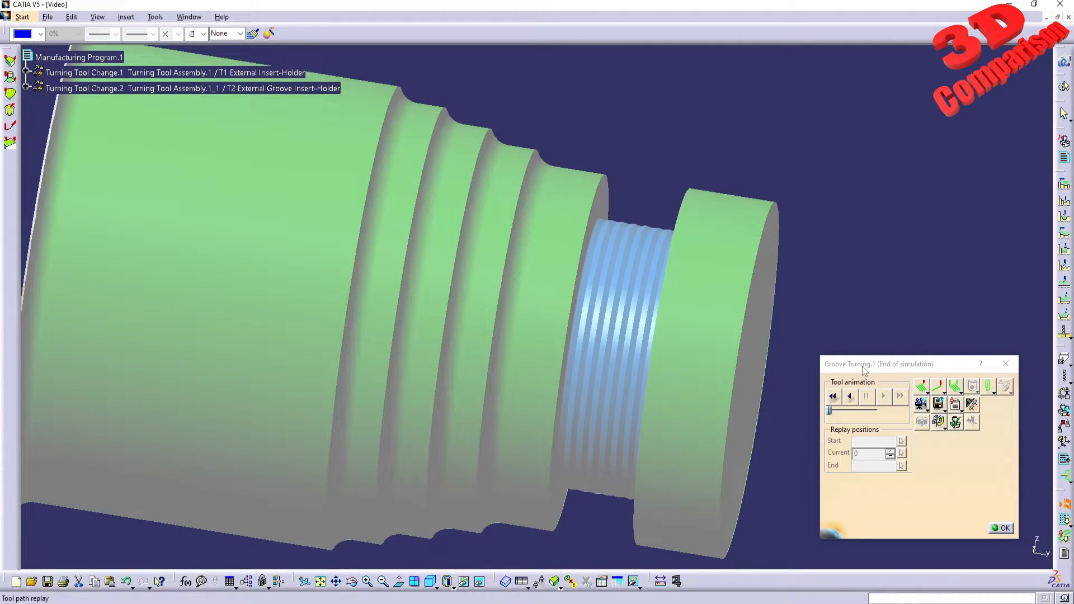
Step: Close the tool path replay, review the groove turning's strategy and geometry offsets, and accept the operation
left_click(1001, 529)
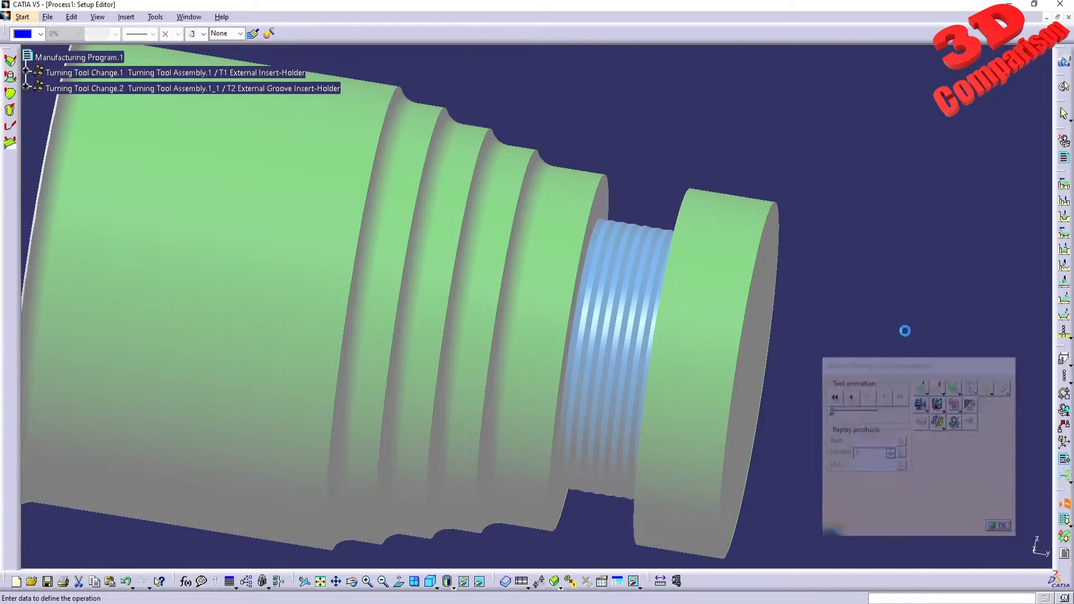
left_click(823, 159)
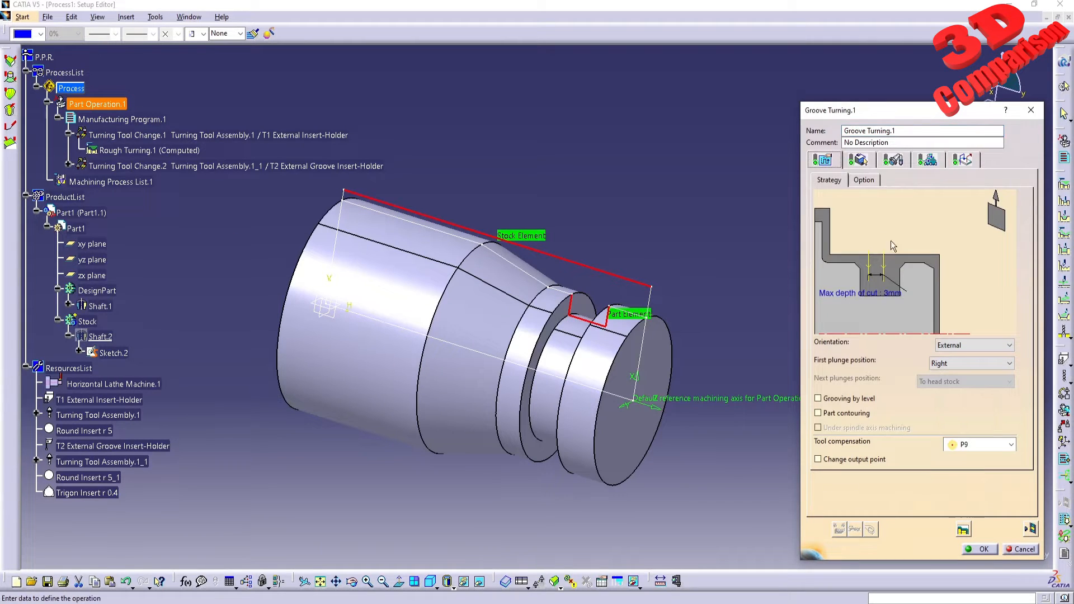
left_click(858, 159)
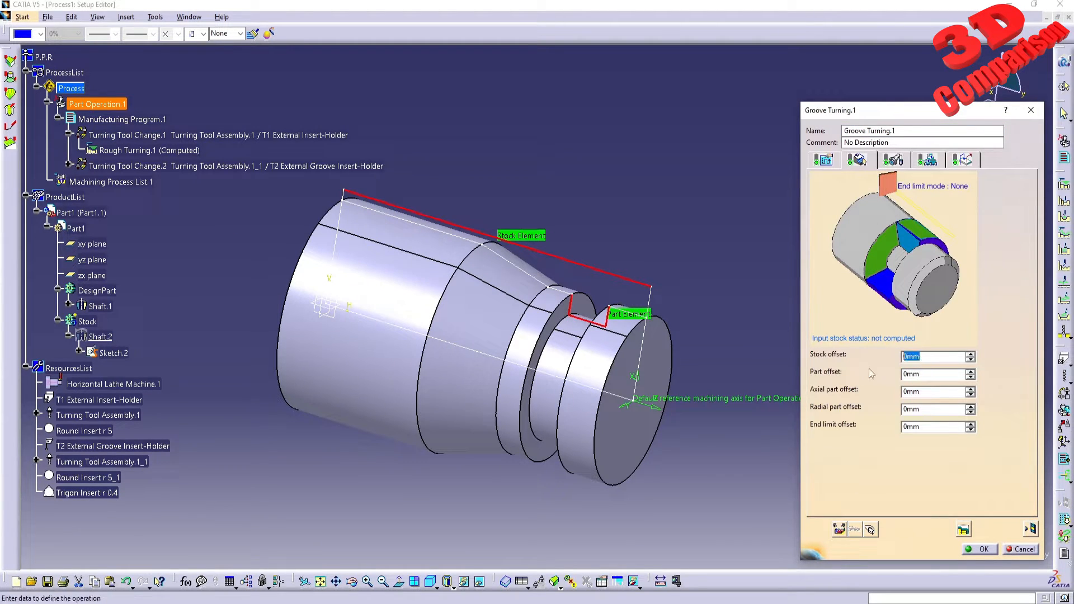
double_click(918, 374)
left_click(978, 549)
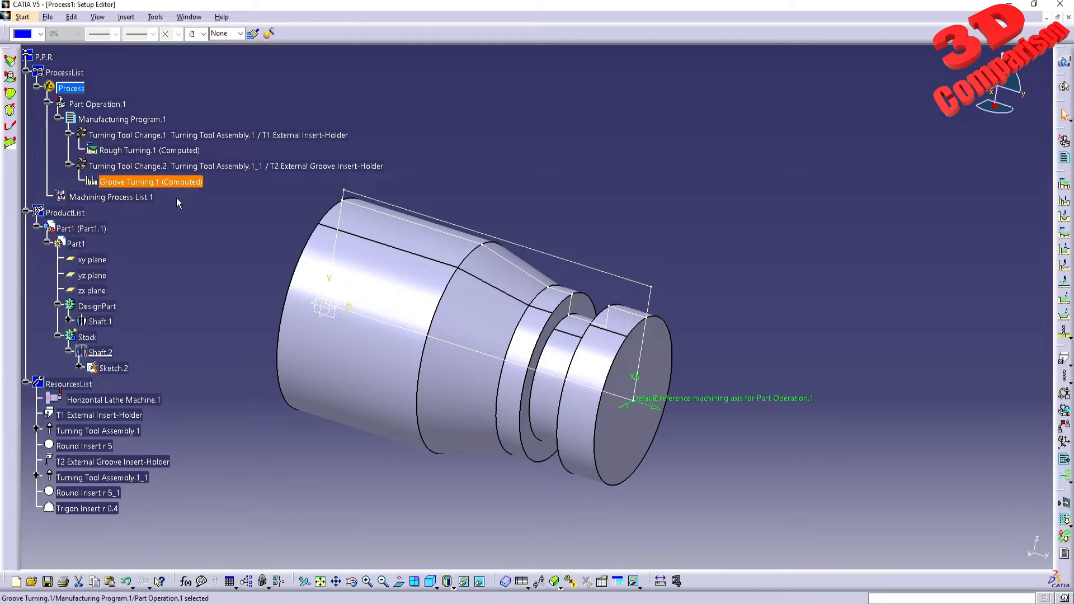
Step: Edit Rough Turning.1 to disable automatic feedrate computation and set lead-in, machining and lift-off feedrates to 1mm_turn
double_click(187, 153)
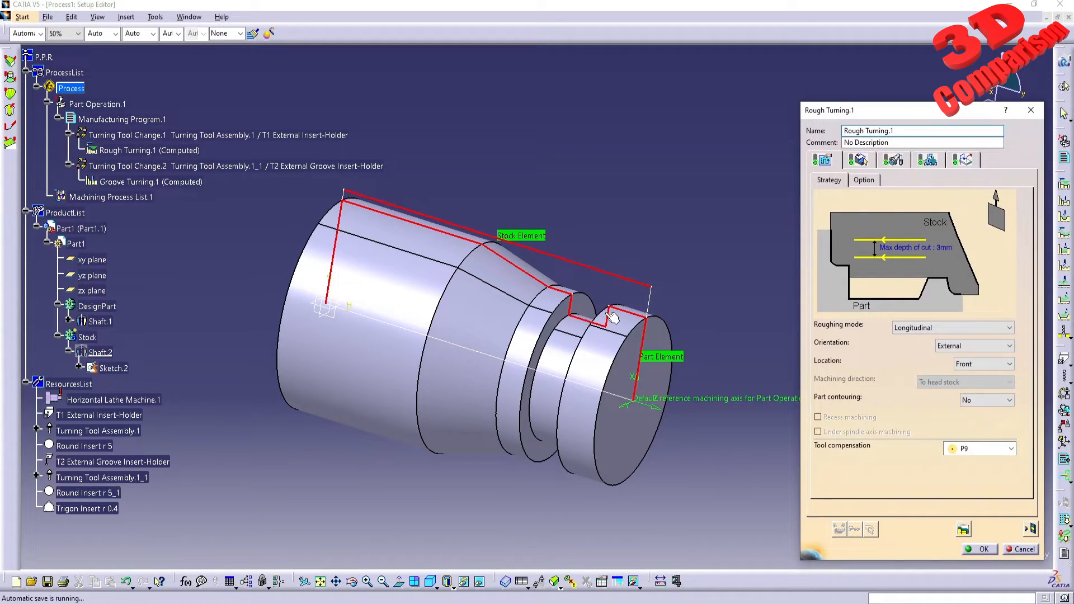
left_click(928, 161)
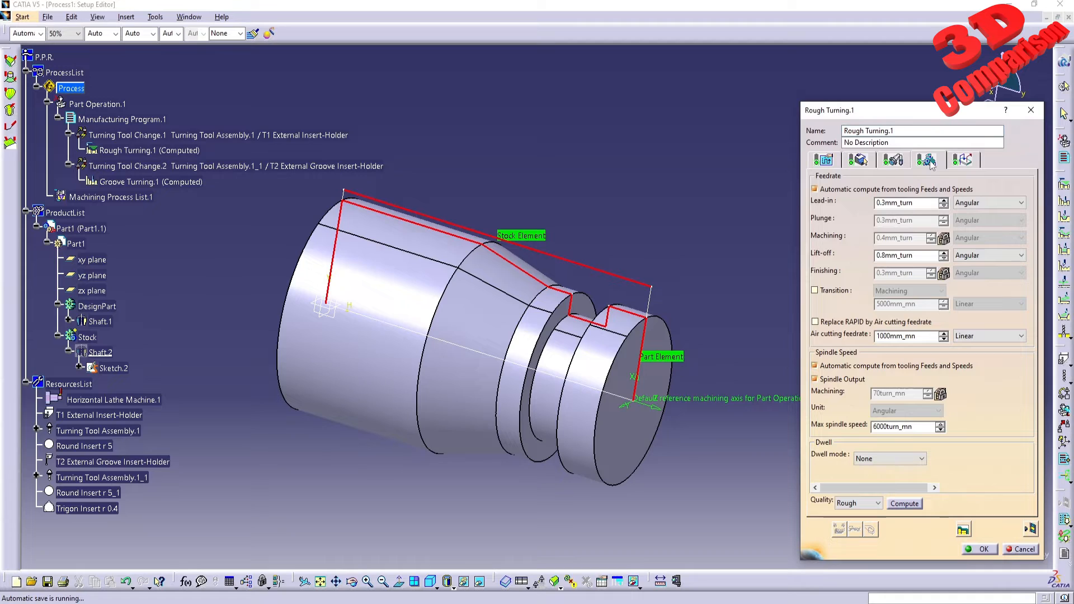
left_click(814, 189)
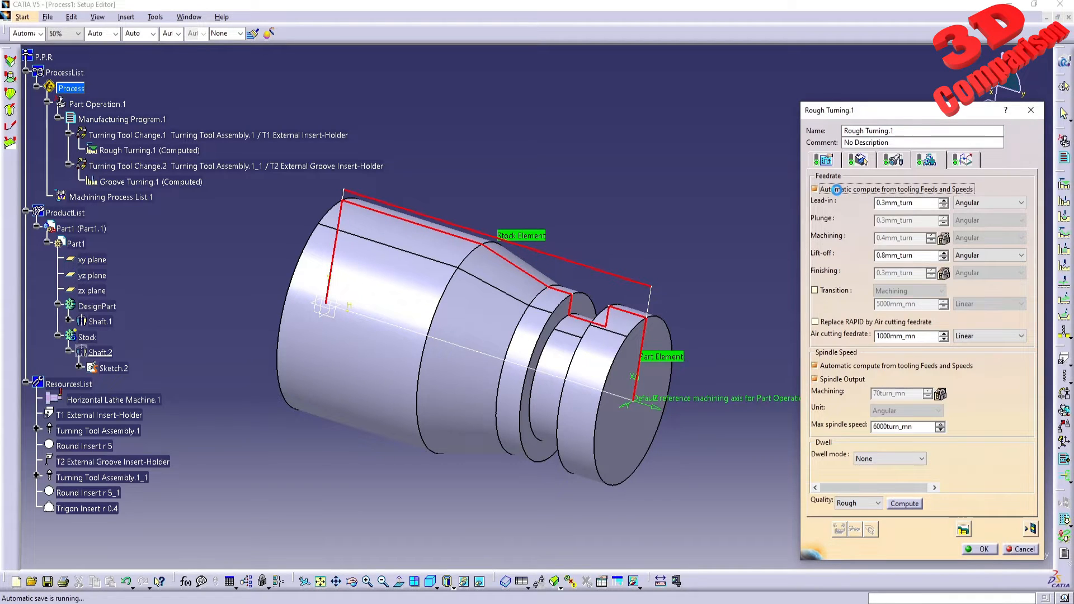
double_click(922, 204)
type("1")
key("Tab")
type("1")
key("Tab")
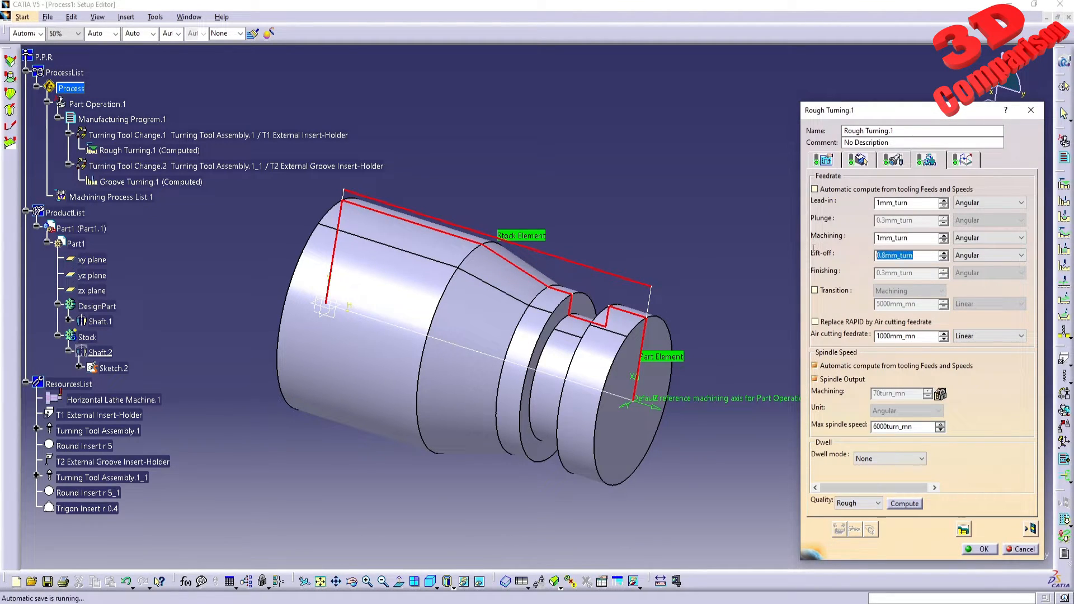
type("1")
key("Tab")
left_click(900, 237)
Step: Turn off Rough Turning.1's automatic spindle speed computation and set its machining spindle speed to 1500turn_mn
left_click(852, 367)
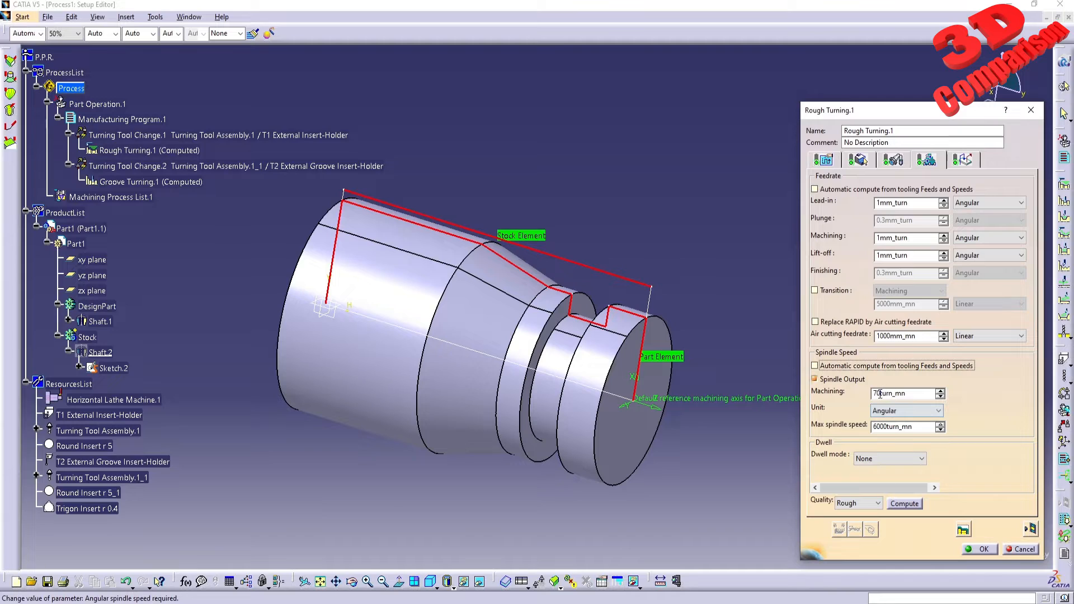
double_click(880, 394)
type("1500")
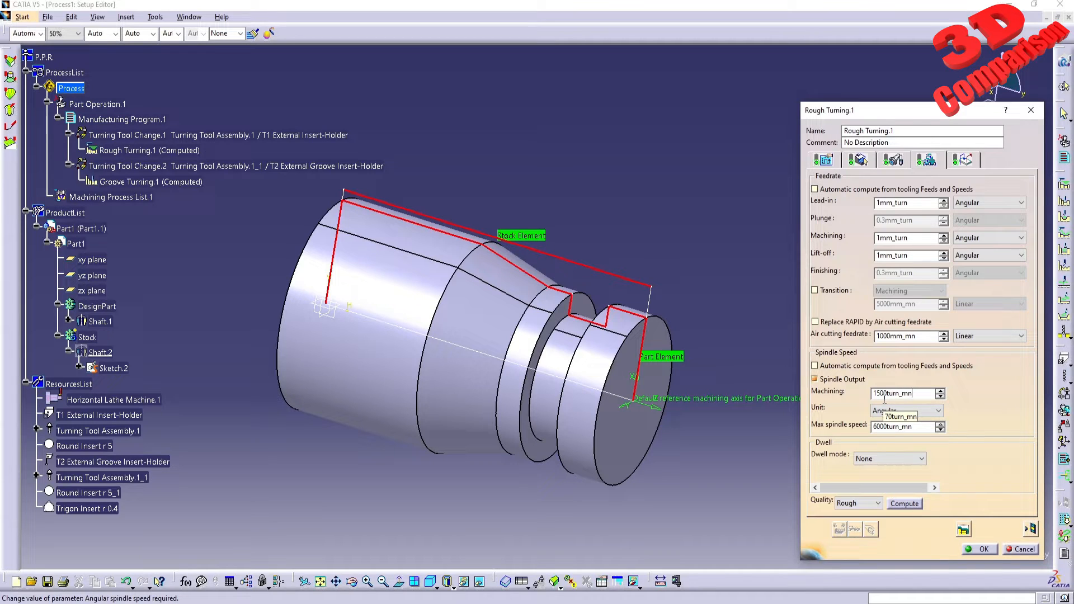
Step: Compute the rough turning and run its material-removal video simulation on the stock, then accept the operation
left_click(1030, 528)
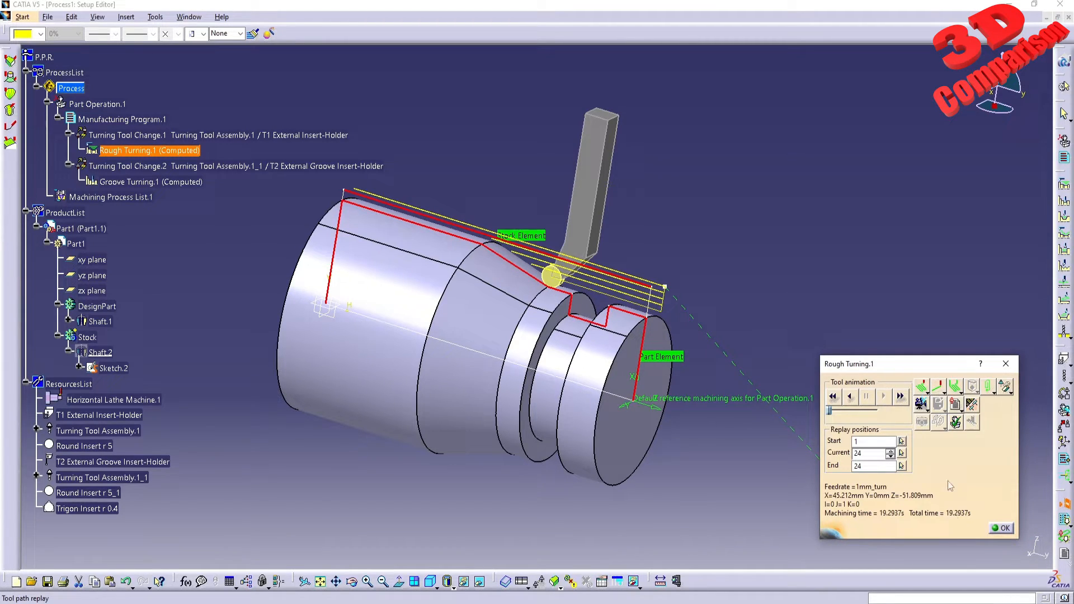
left_click(925, 408)
left_click(935, 417)
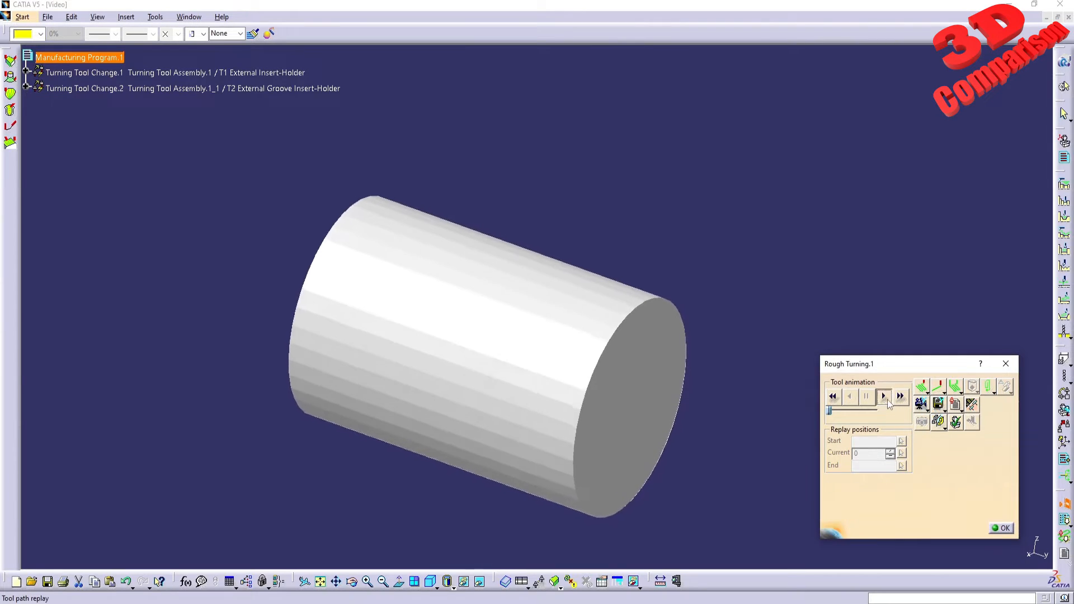
left_click(887, 399)
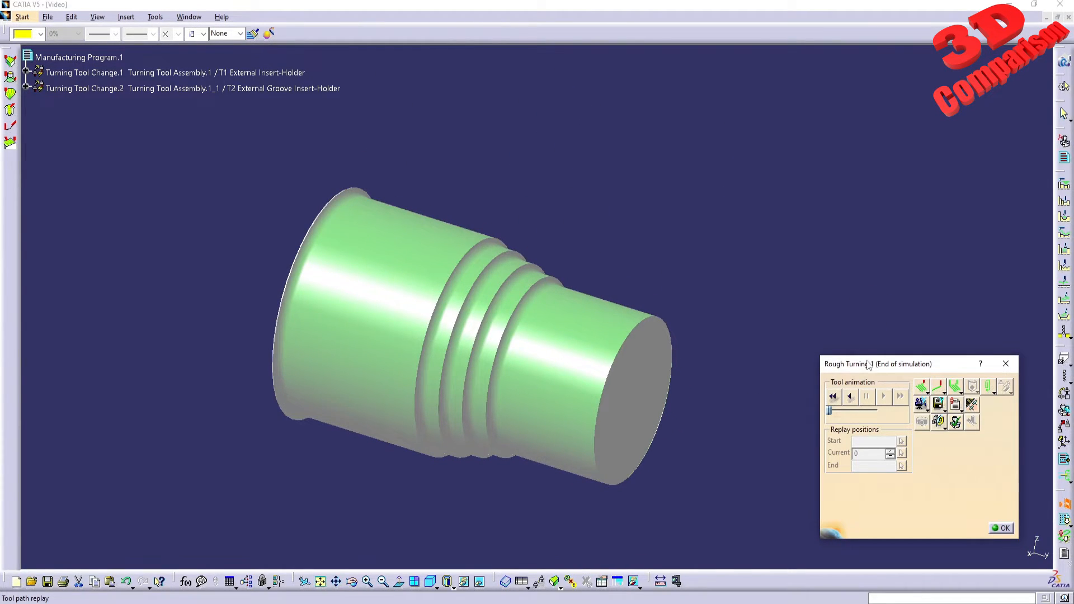
left_click(1000, 528)
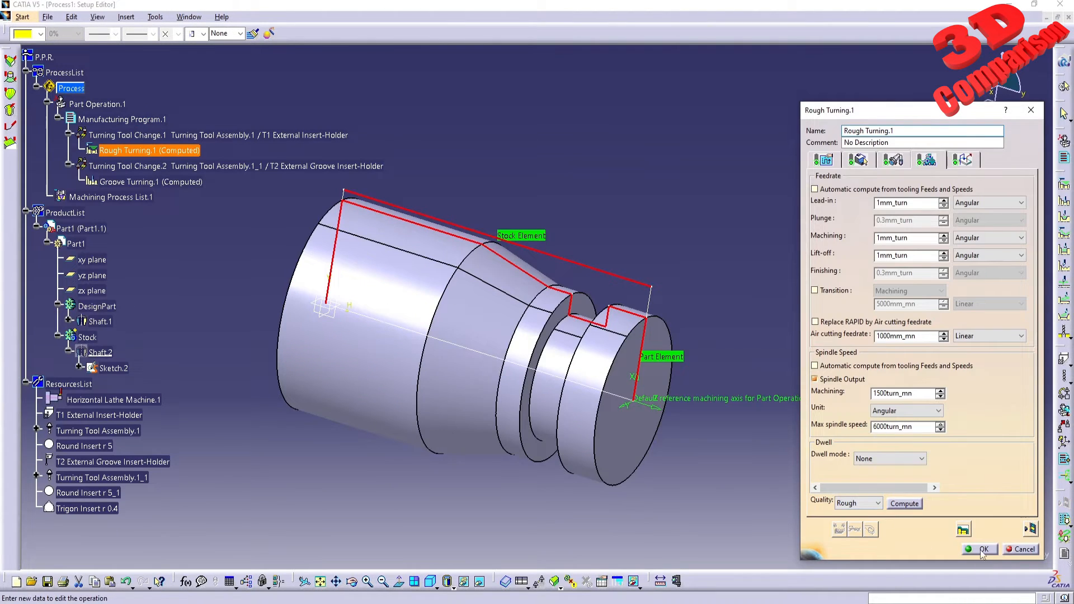
left_click(983, 551)
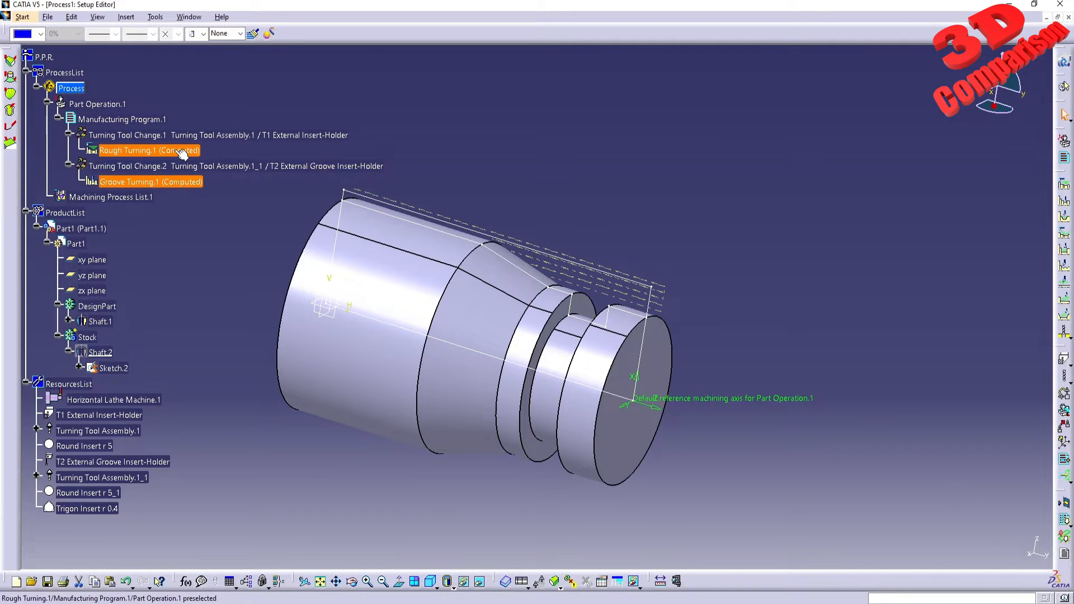
Step: Add a Groove Finish Turning operation after Groove Turning.1 with the groove's two walls and floor as its part element
left_click(198, 185)
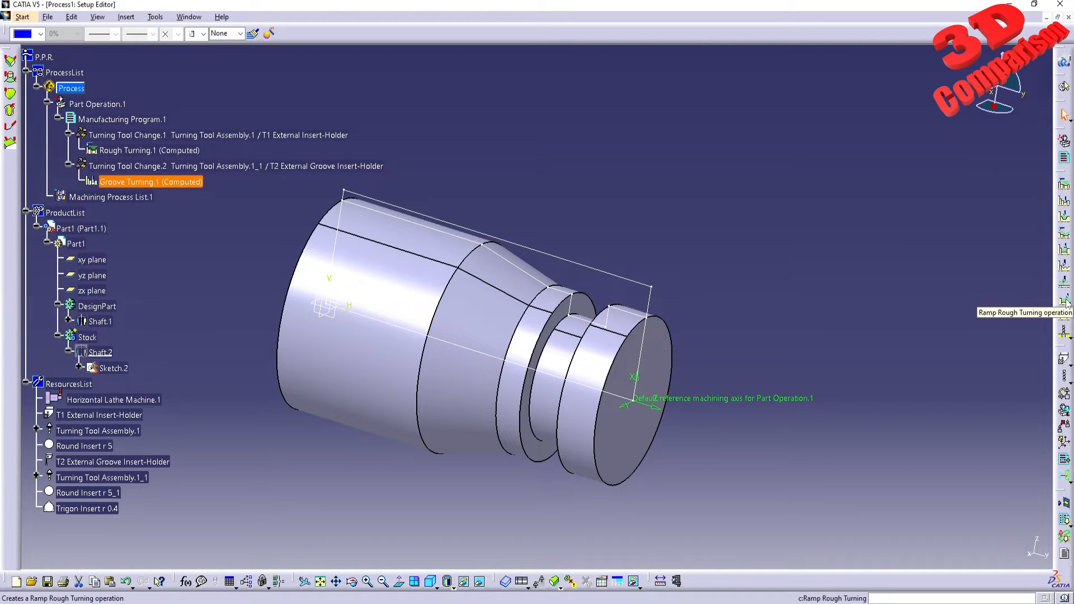
left_click(1067, 253)
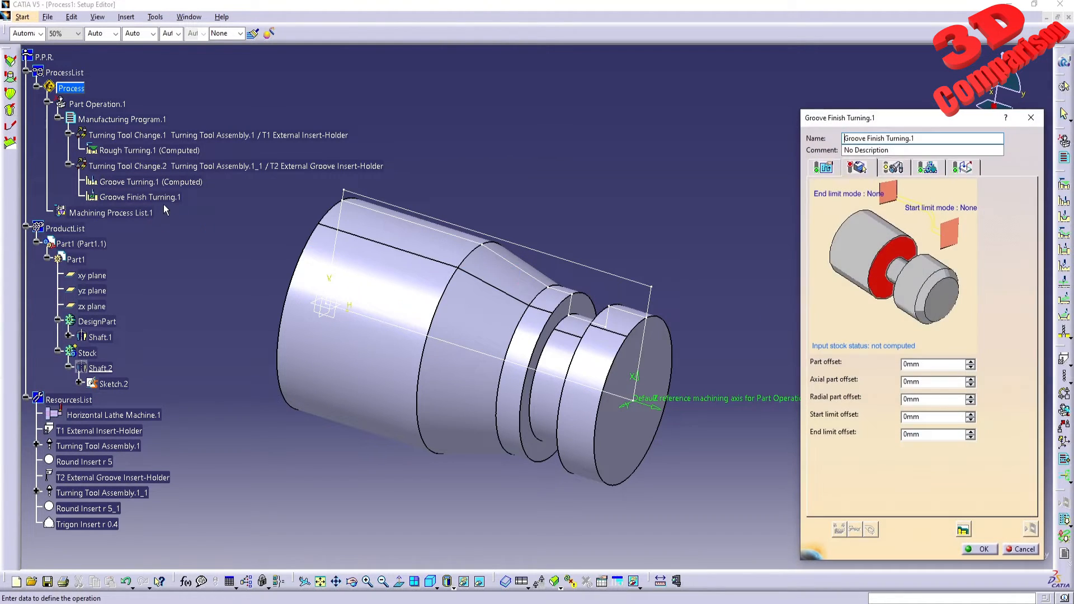
left_click(894, 253)
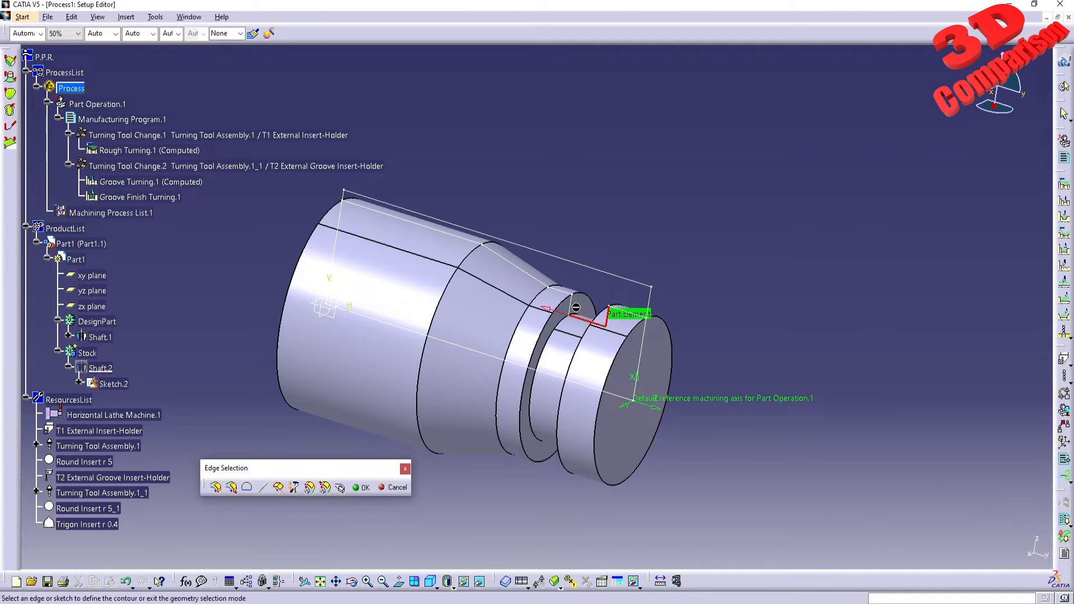
double_click(575, 310)
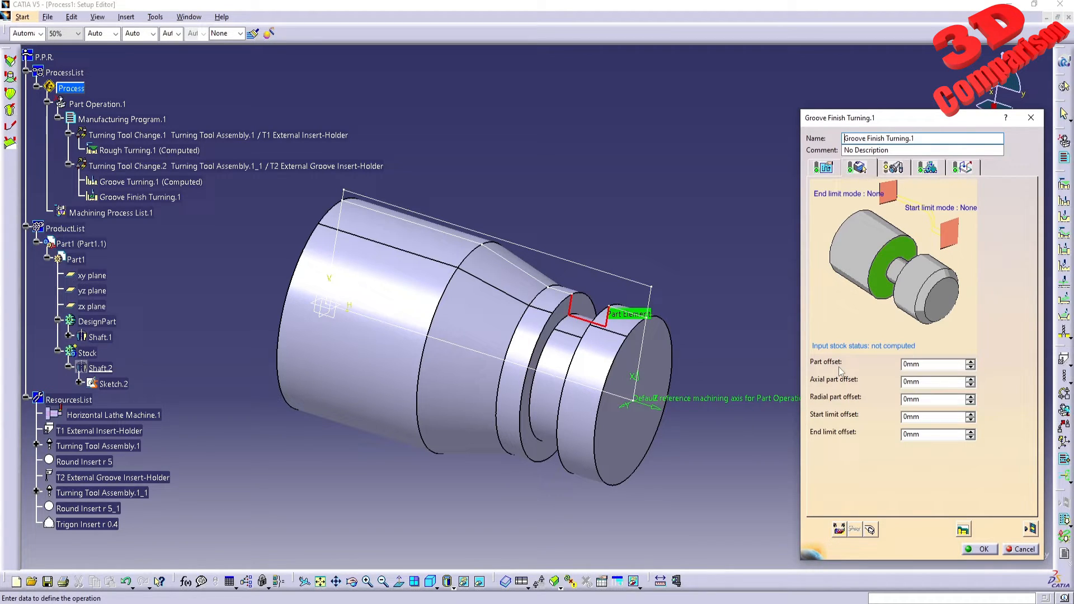
Step: Review the groove finish turning's tool assembly, feeds and speeds, and insert definition
left_click(894, 168)
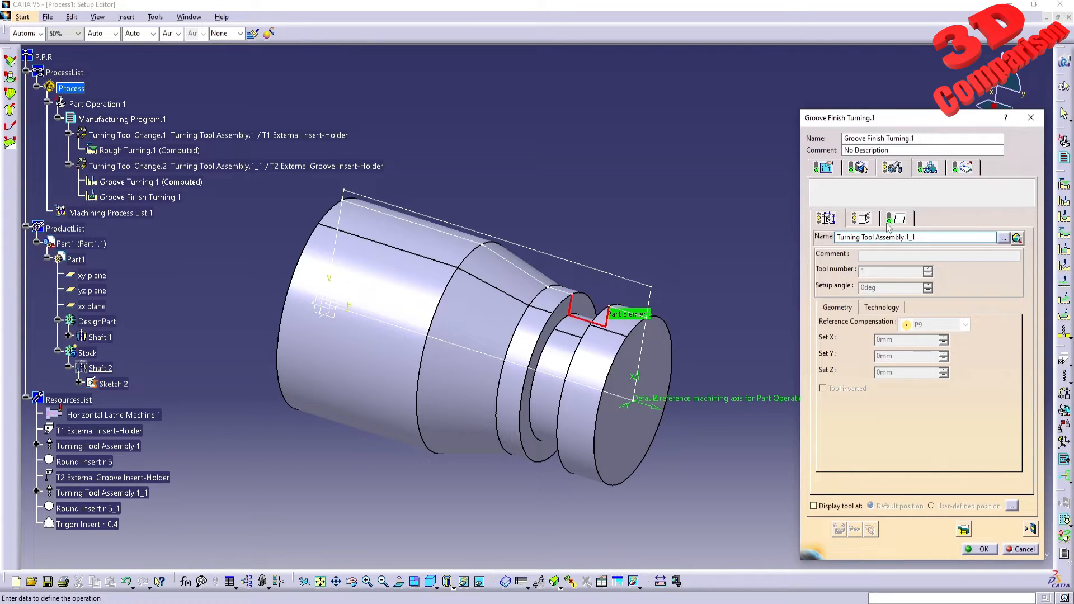
left_click(928, 174)
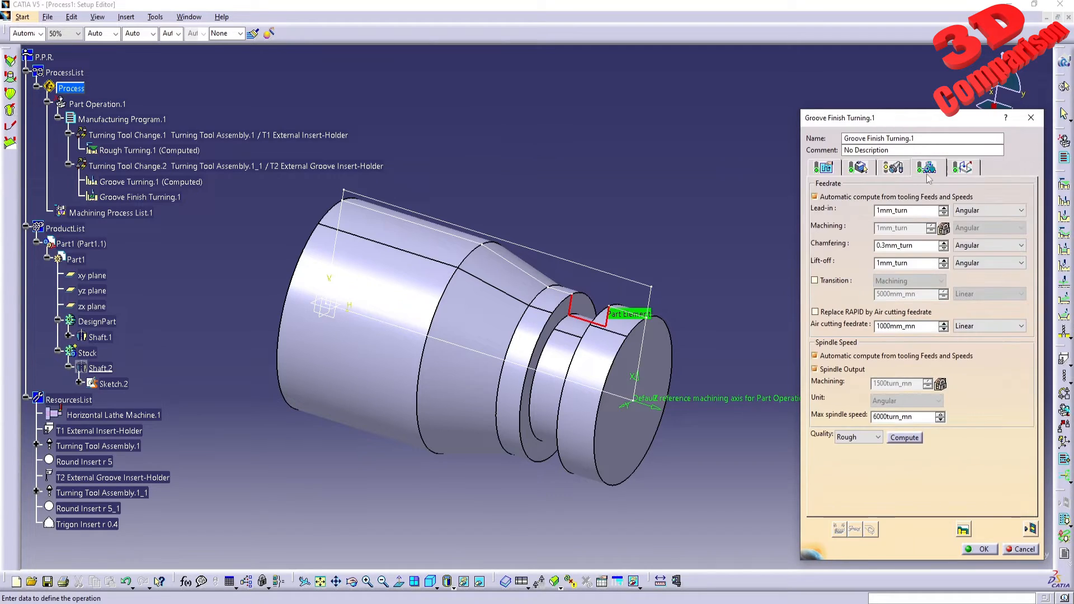
left_click(895, 169)
left_click(898, 223)
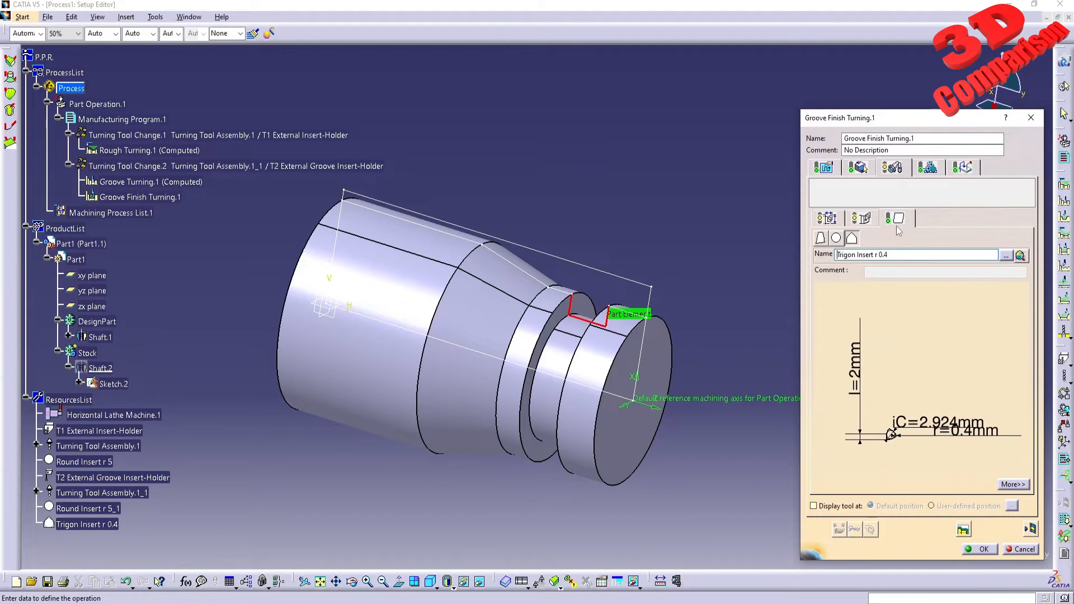
Step: Compute the groove finish turning and run its video simulation, examining the finished groove up close
left_click(1029, 529)
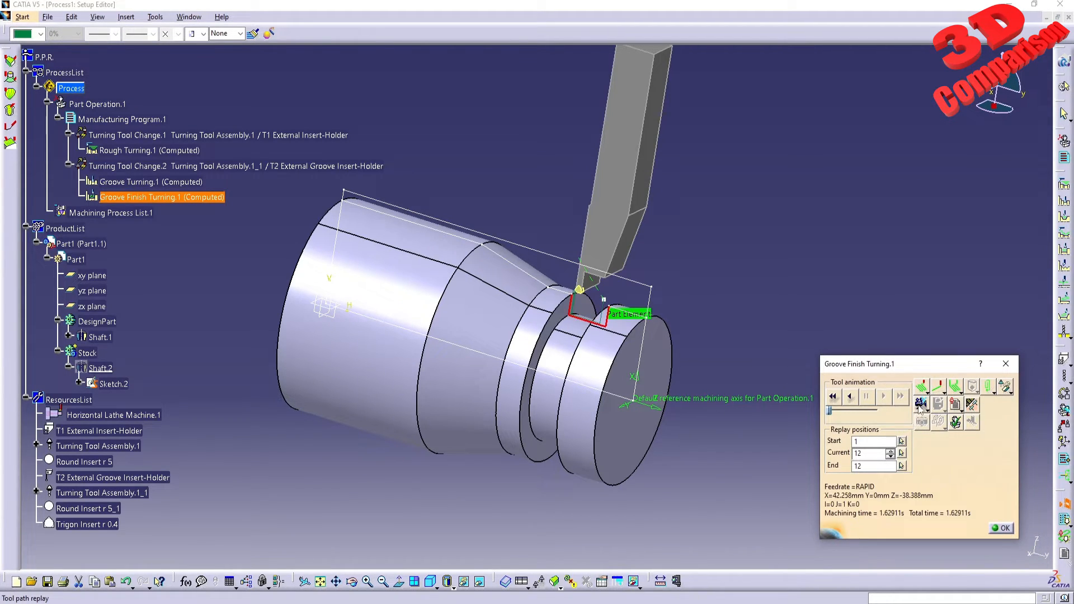
left_click(920, 404)
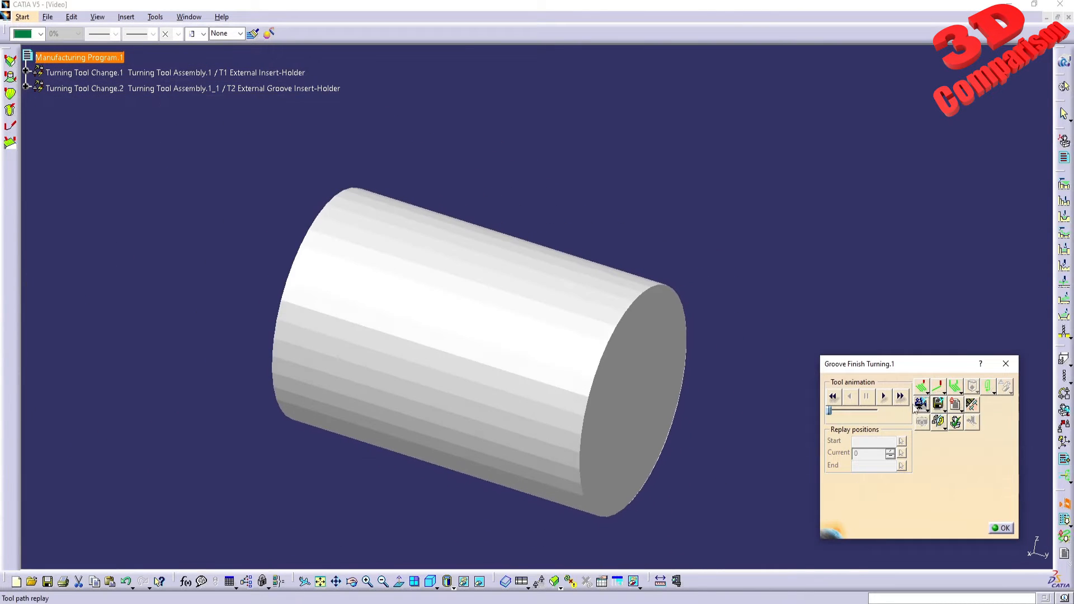
left_click(884, 403)
middle_click_drag(599, 296, 587, 338)
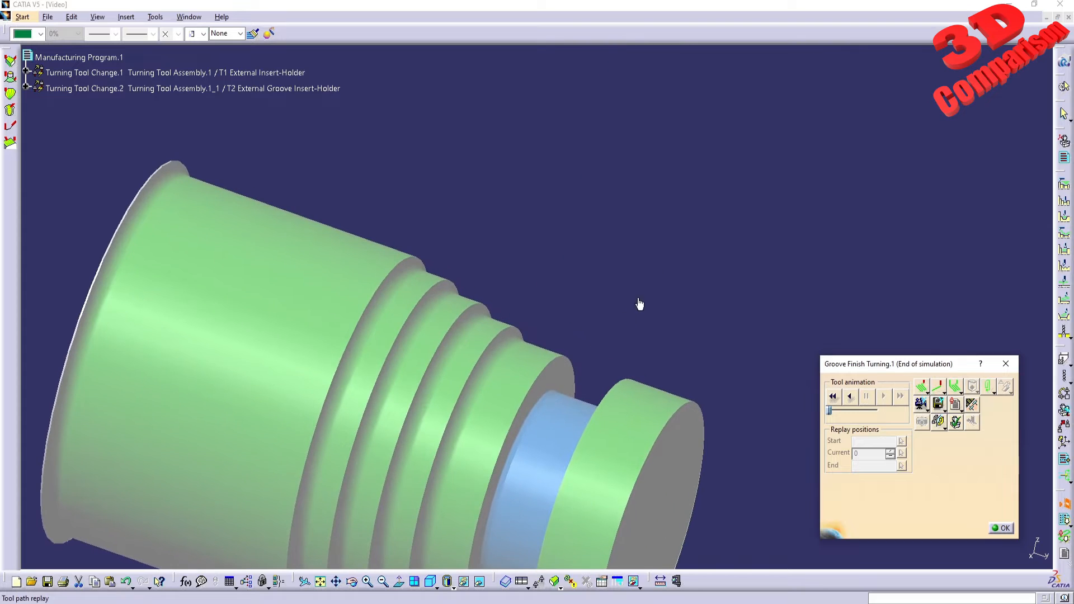
Step: Rerun the machining video from the raw stock through the groove finish turning, and accept the operation
left_click(834, 397)
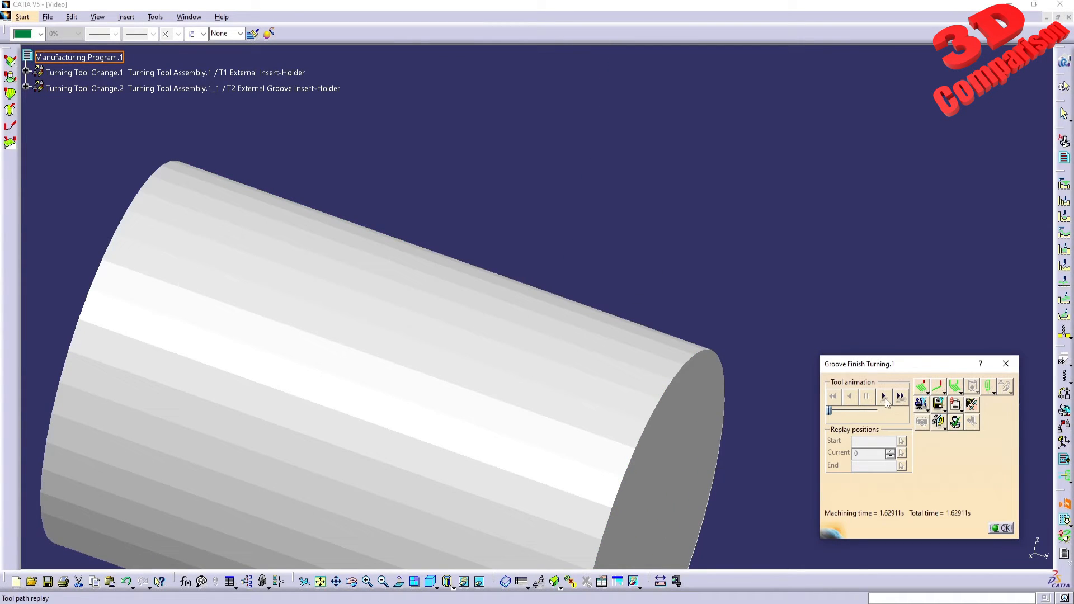
left_click(884, 399)
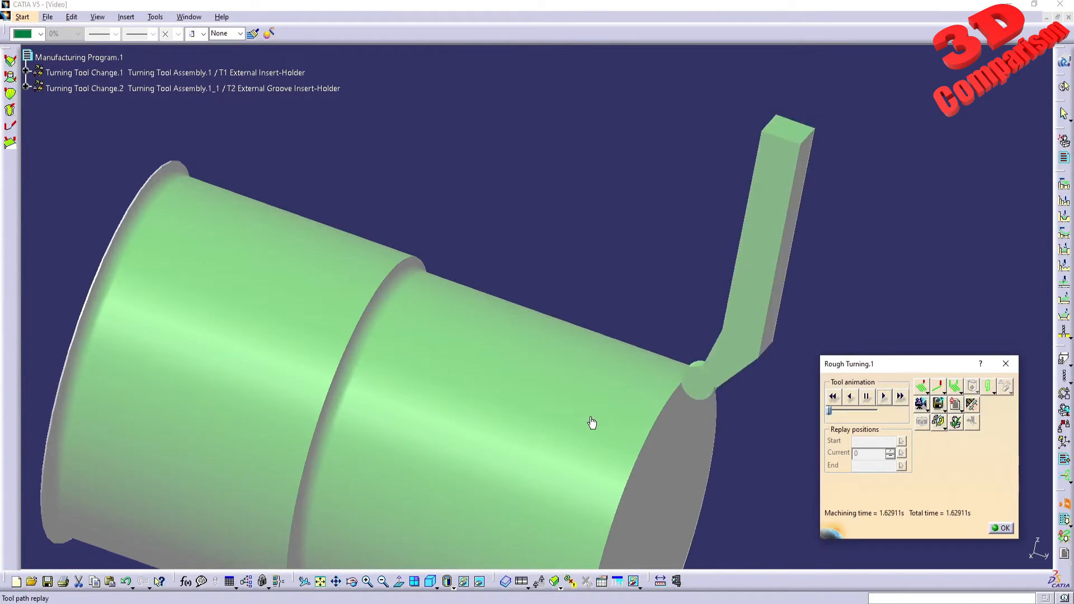
middle_click_drag(589, 424, 491, 288)
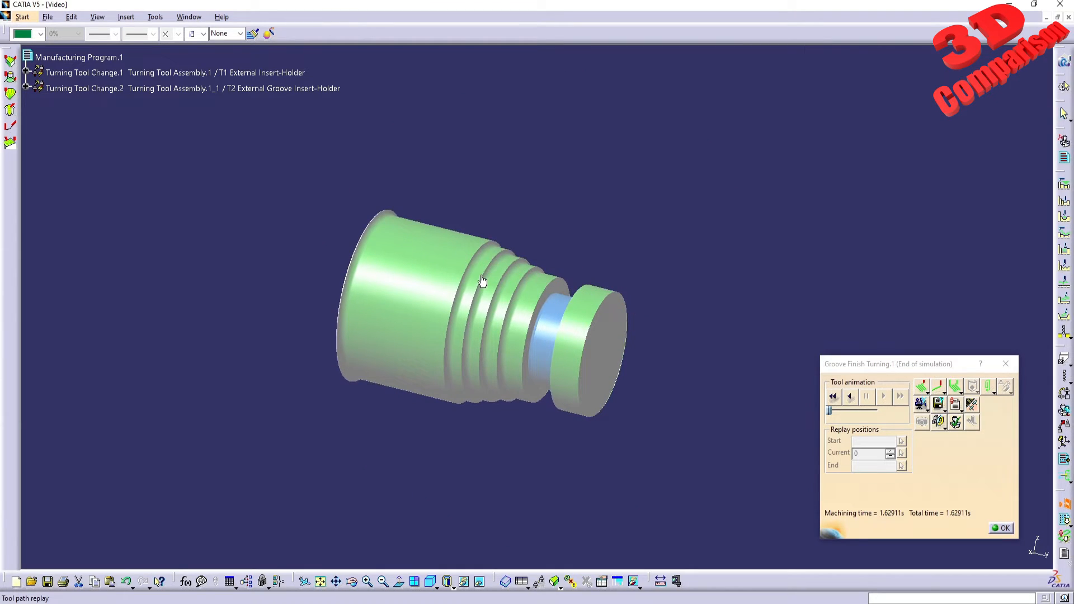
left_click(1001, 528)
left_click(978, 552)
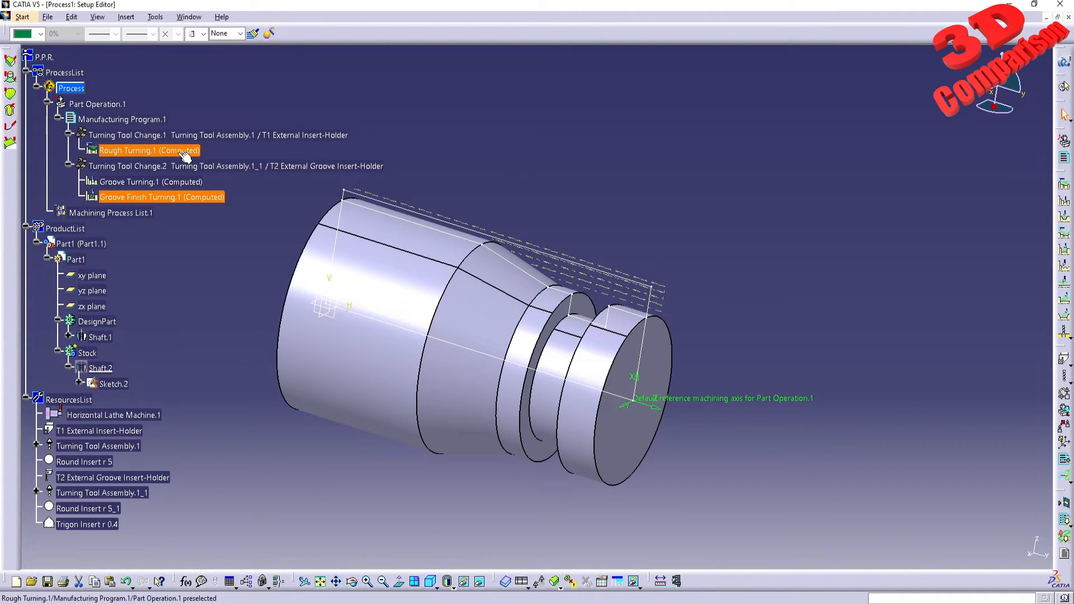
Step: Add a Profile Finish Turning operation after Groove Finish Turning.1
left_click(133, 197)
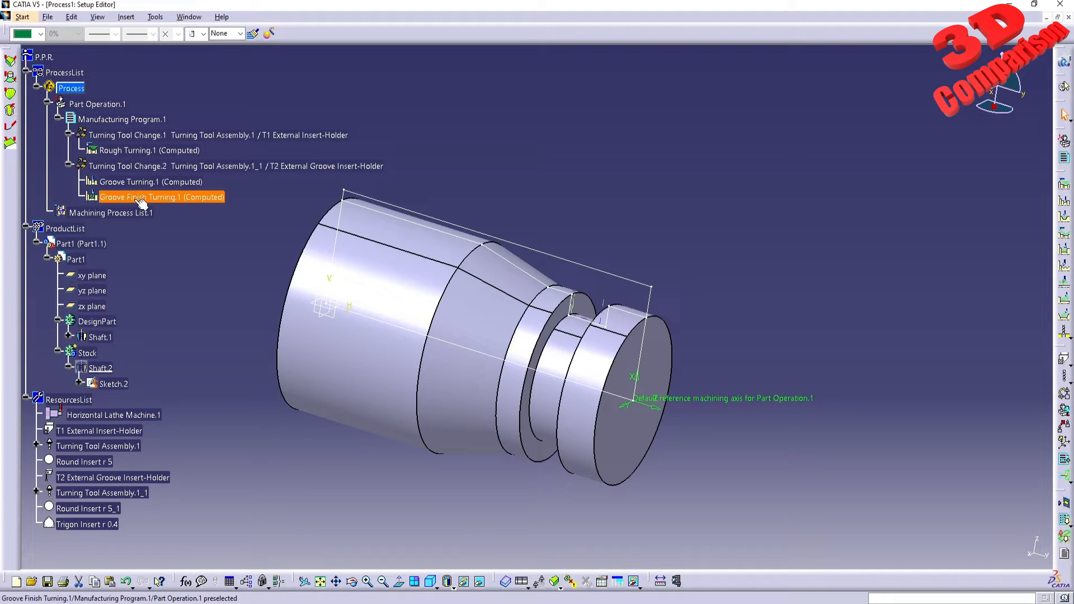
left_click(1064, 234)
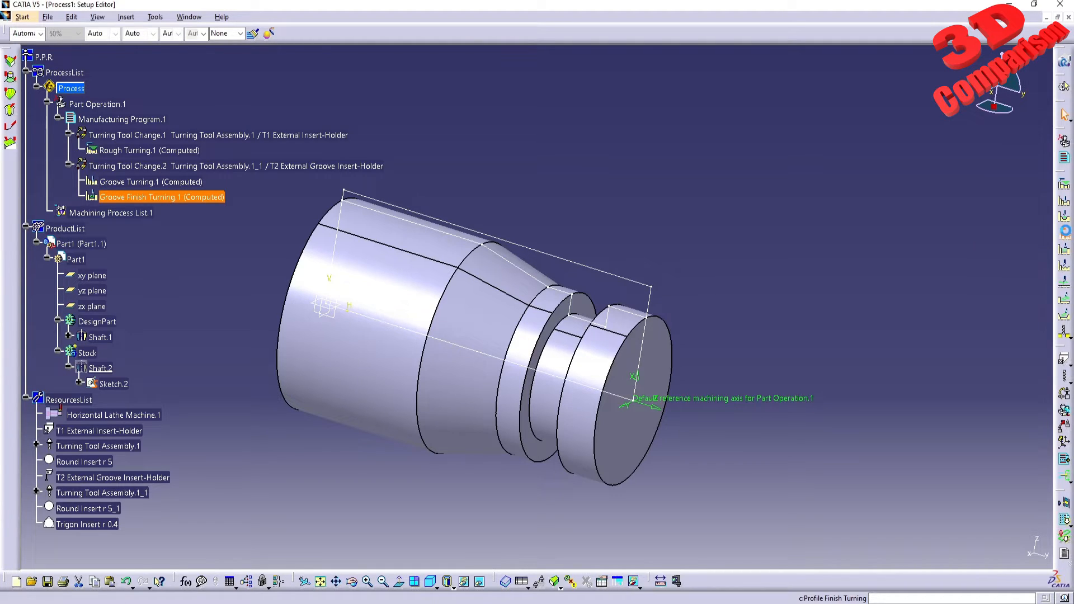
left_click(191, 199)
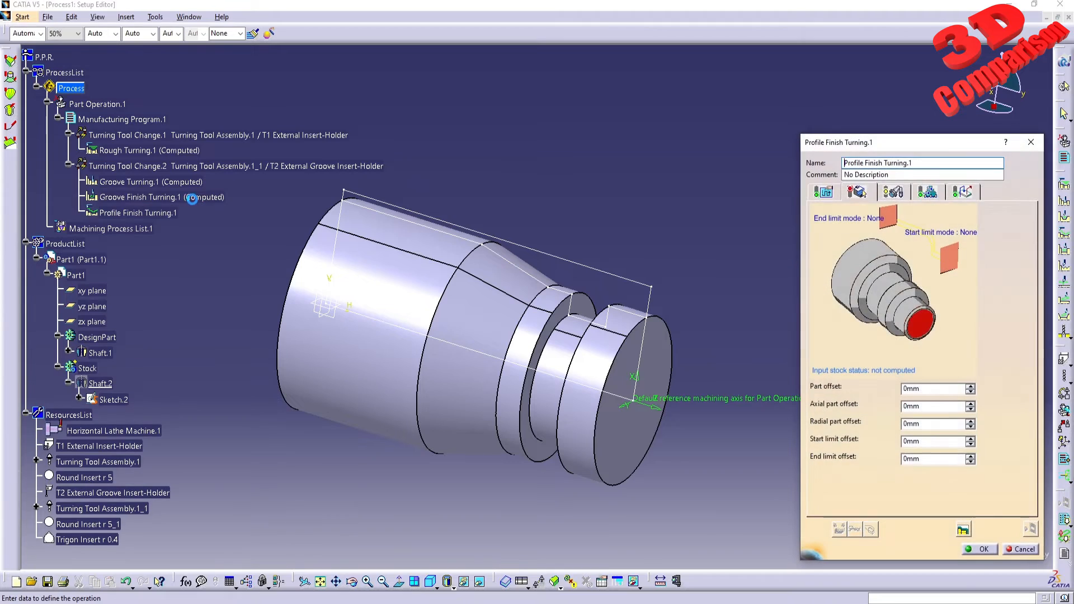
Step: Define the profile finish turning's part element from the shaft's full outer contour, including both end faces, with the stock's Sketch.2 hidden
left_click(923, 321)
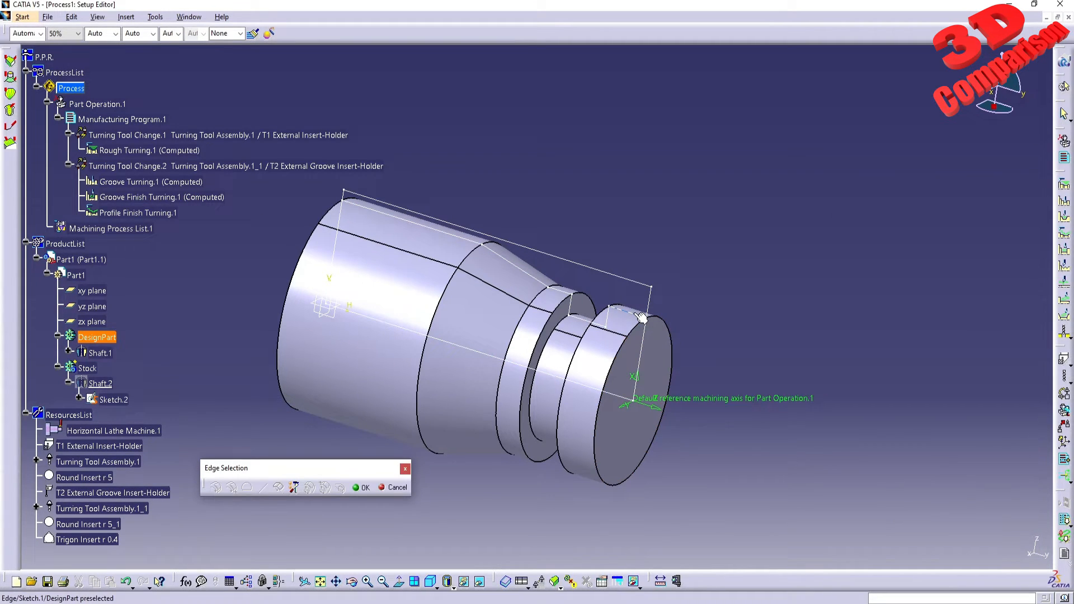
right_click(112, 401)
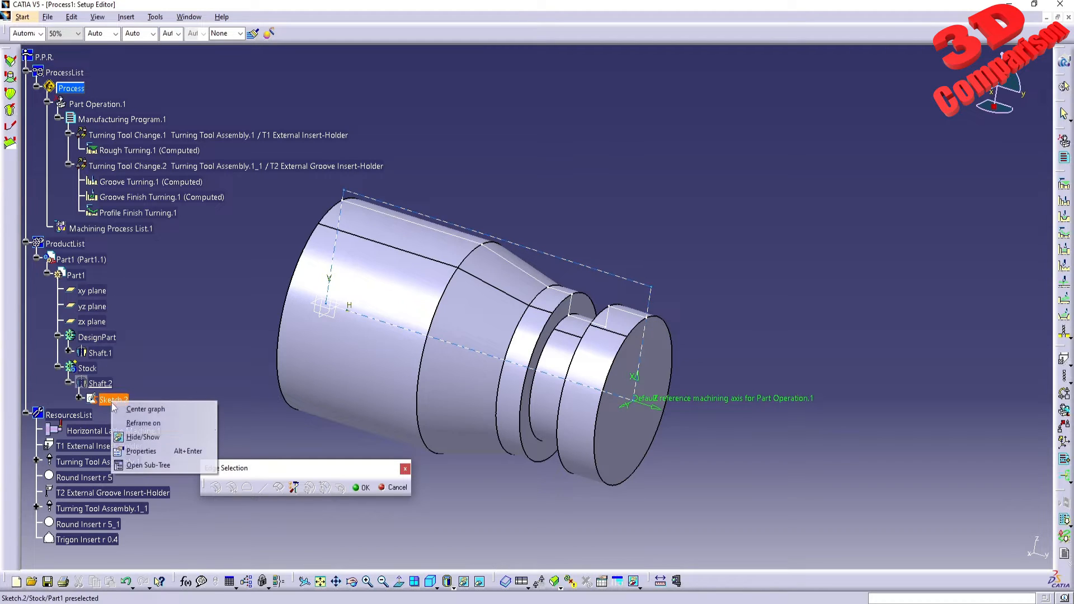
left_click(143, 437)
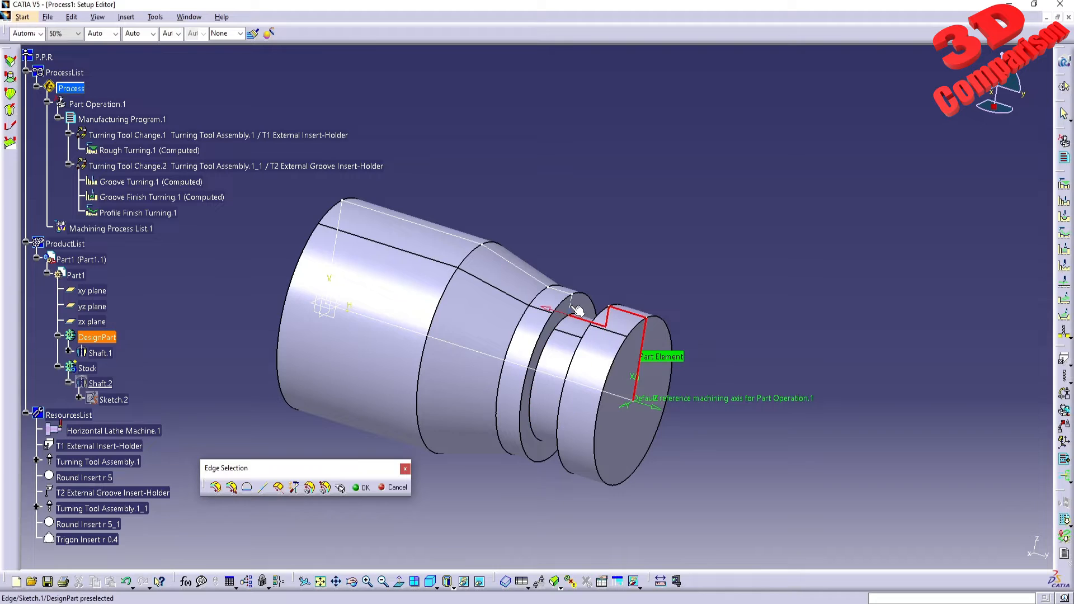
left_click(464, 241)
left_click(336, 242)
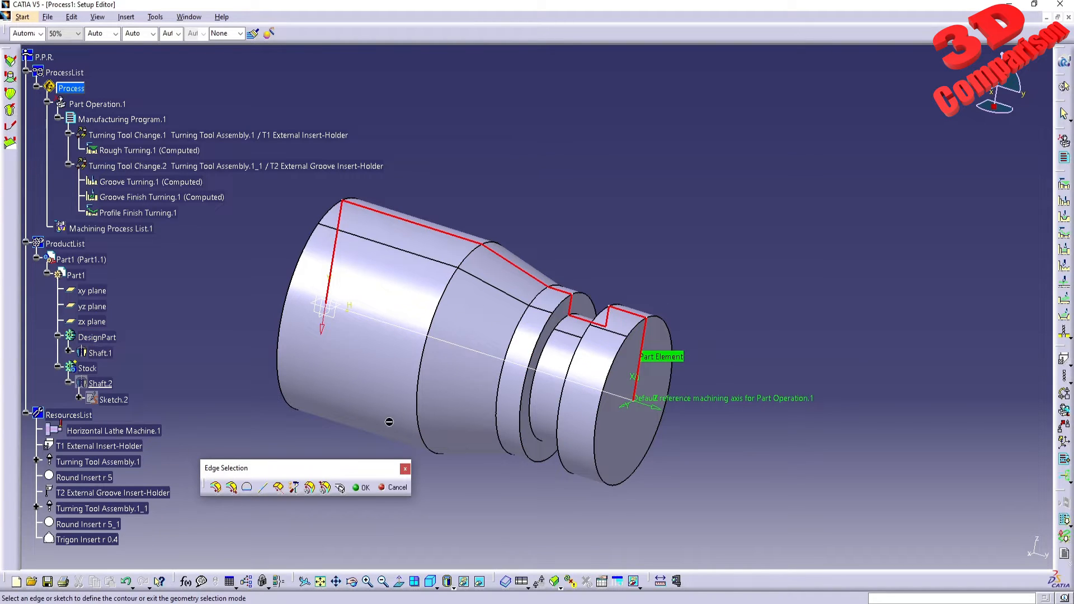
left_click(361, 488)
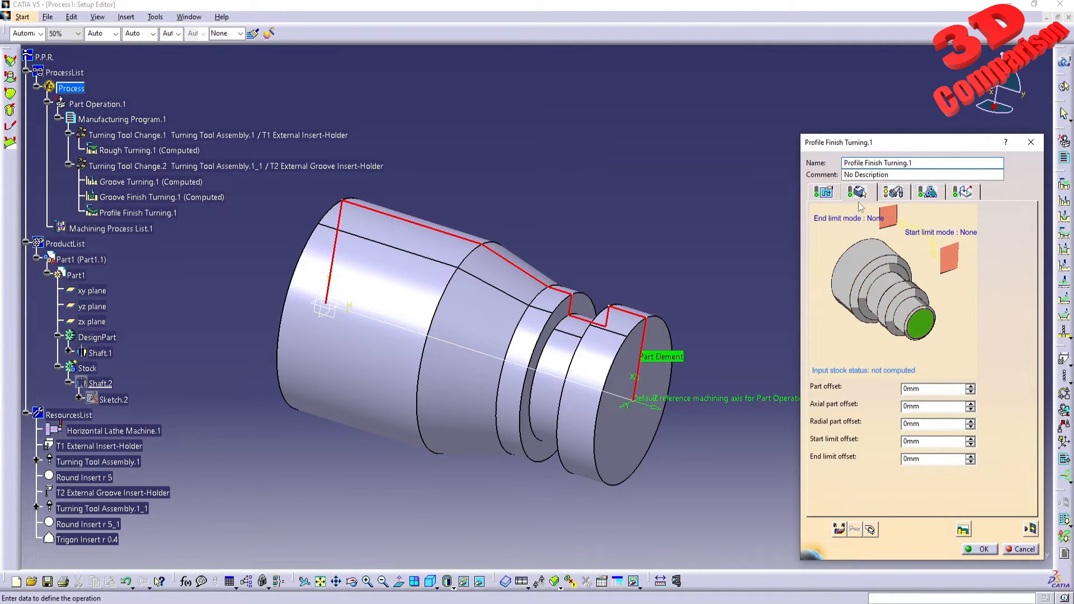
Step: Assign the profile finish turning a new external insert-holder named T3 External Insert-Holder, fitted with a Diamond Insert r 0.5
left_click(889, 193)
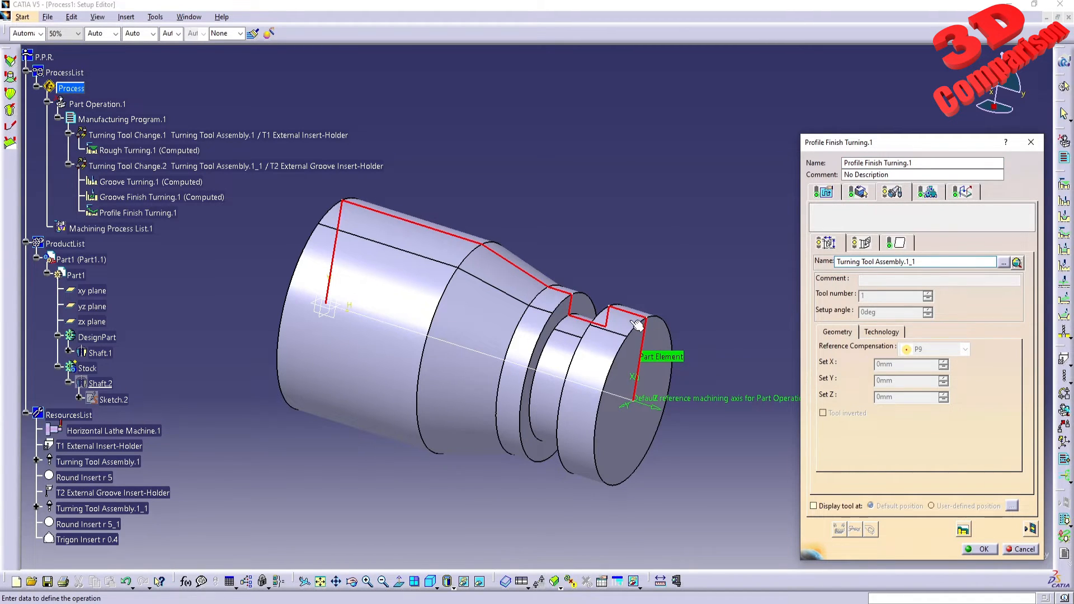
left_click(862, 242)
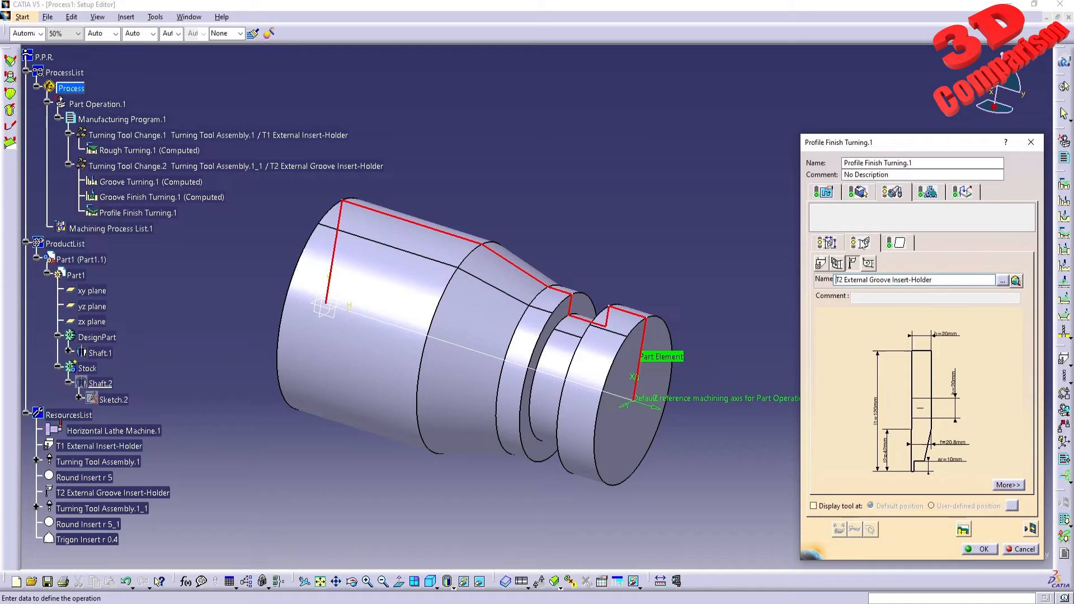
left_click(821, 264)
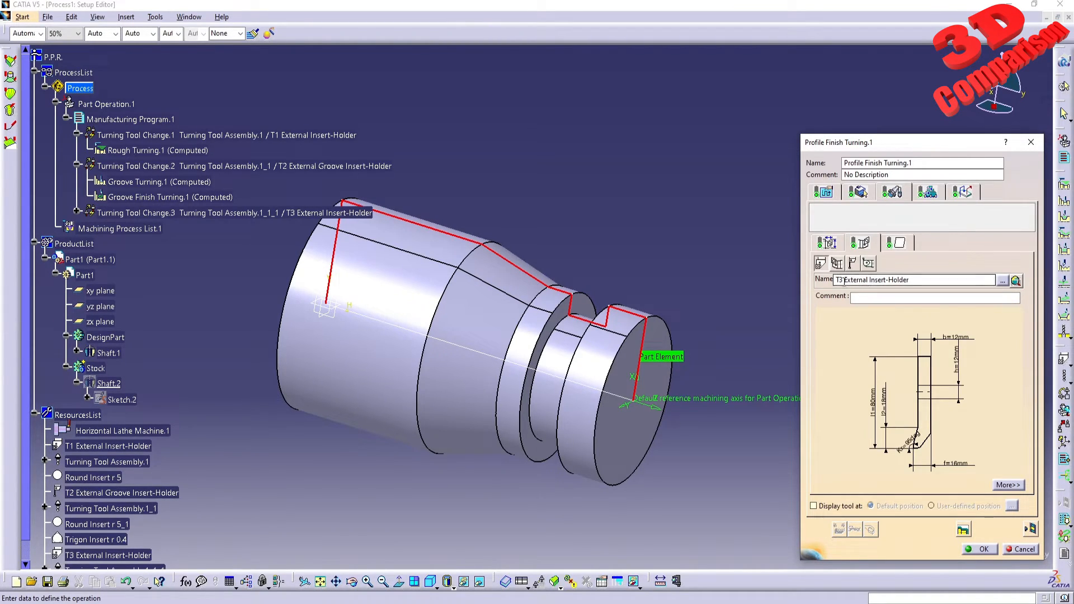
left_click_drag(843, 279, 791, 293)
left_click(907, 243)
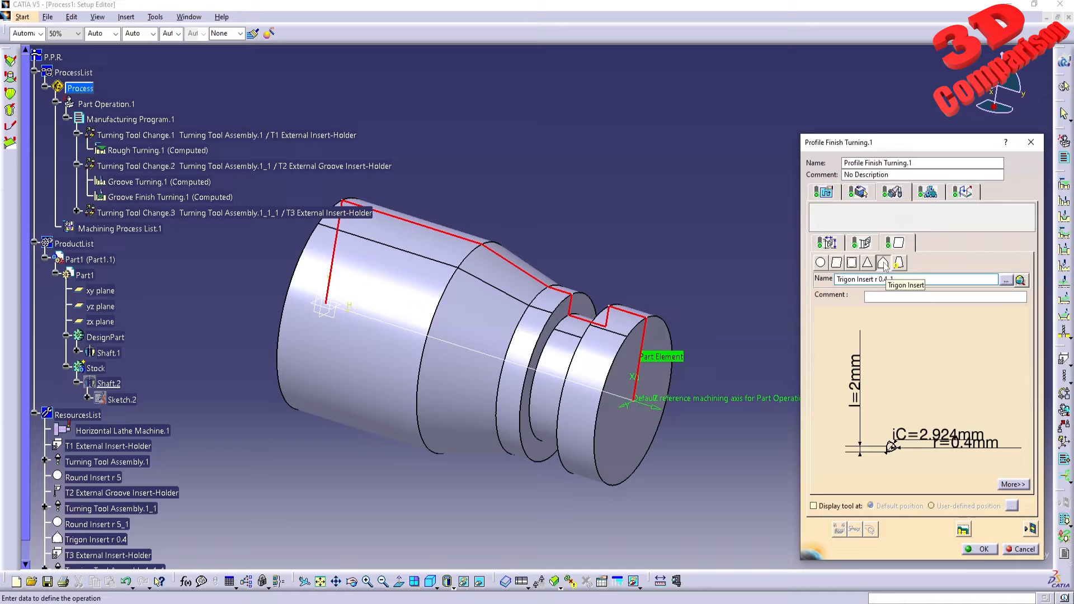
left_click(836, 263)
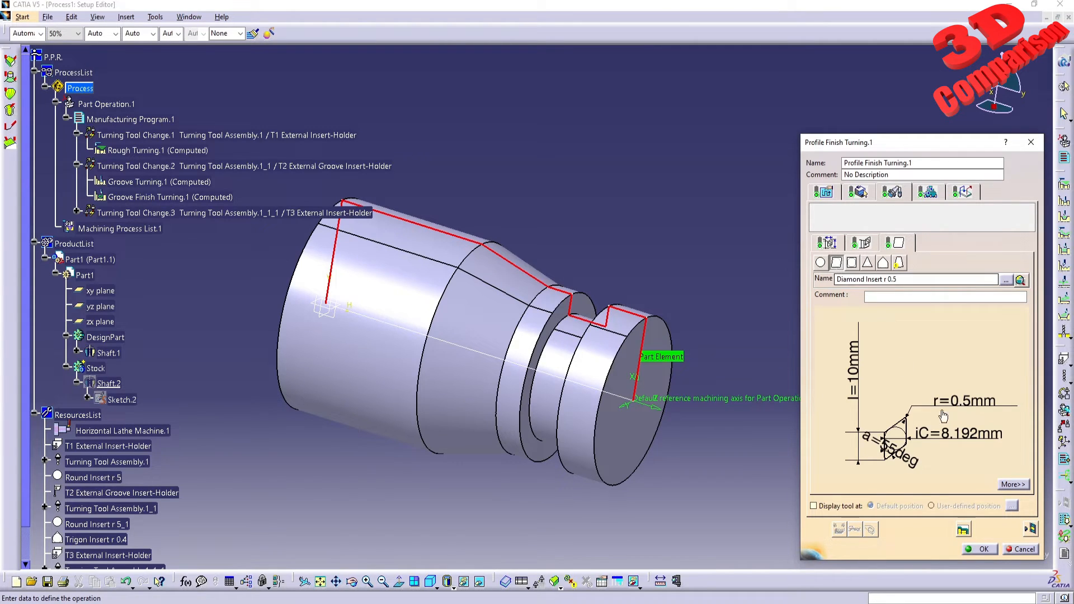
Step: Turn off automatic computing of the profile finish turning's spindle speed from tooling feeds and speeds
left_click(927, 192)
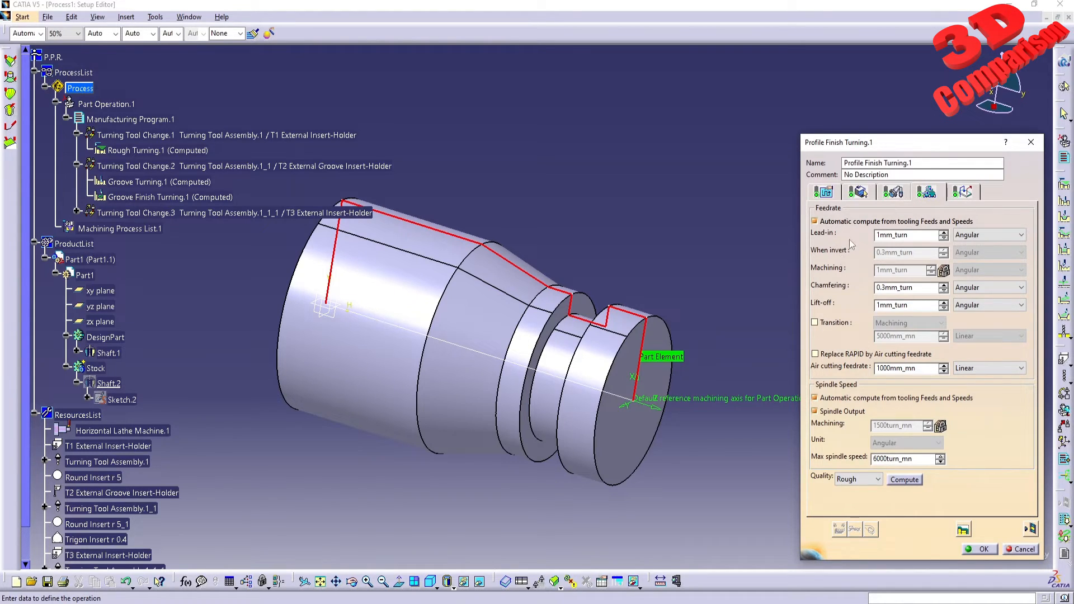
left_click(846, 398)
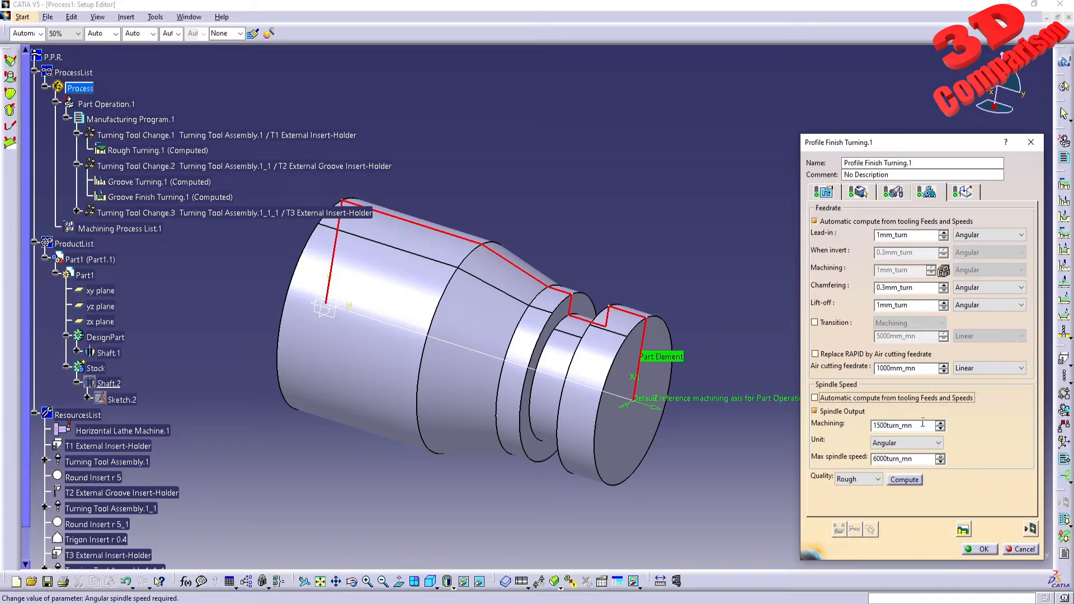
left_click(879, 399)
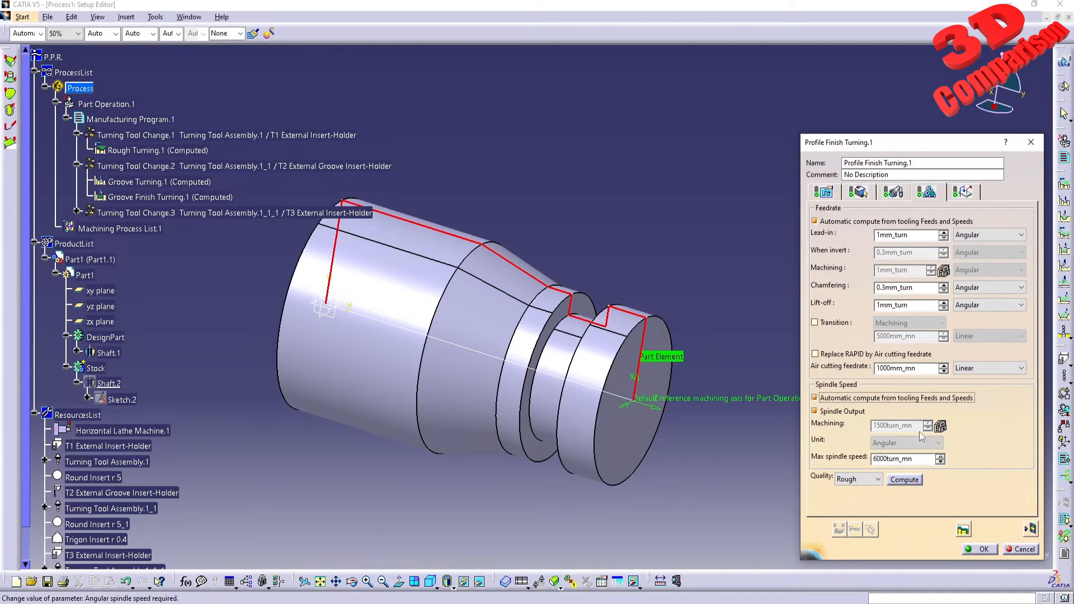
left_click(862, 400)
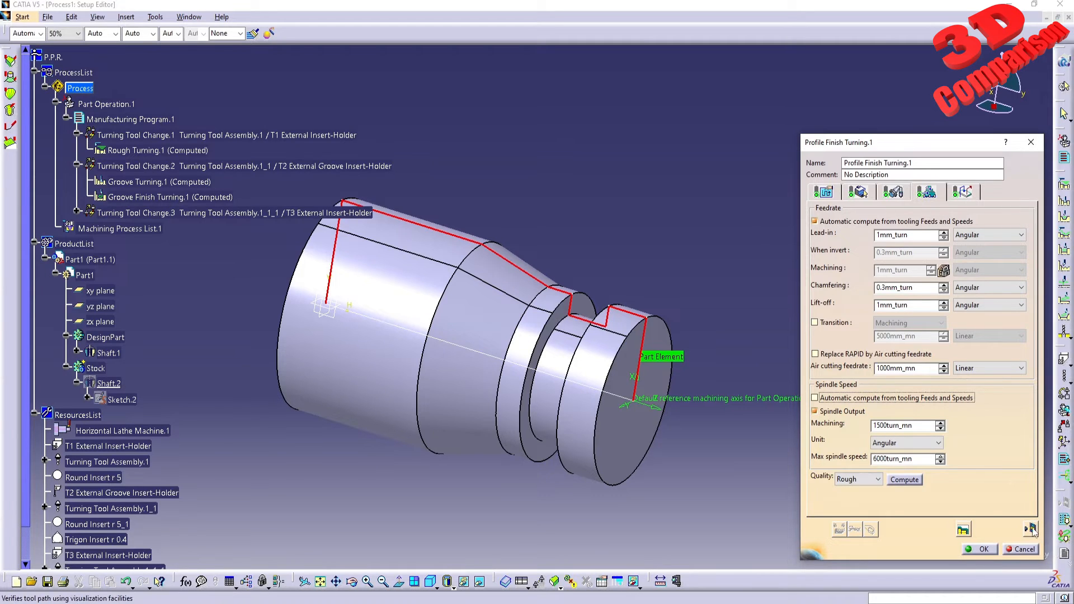
Step: Compute the profile finish turning and run its video simulation at high animation speed, rerunning it from the raw stock at the lowest speed
left_click(1031, 529)
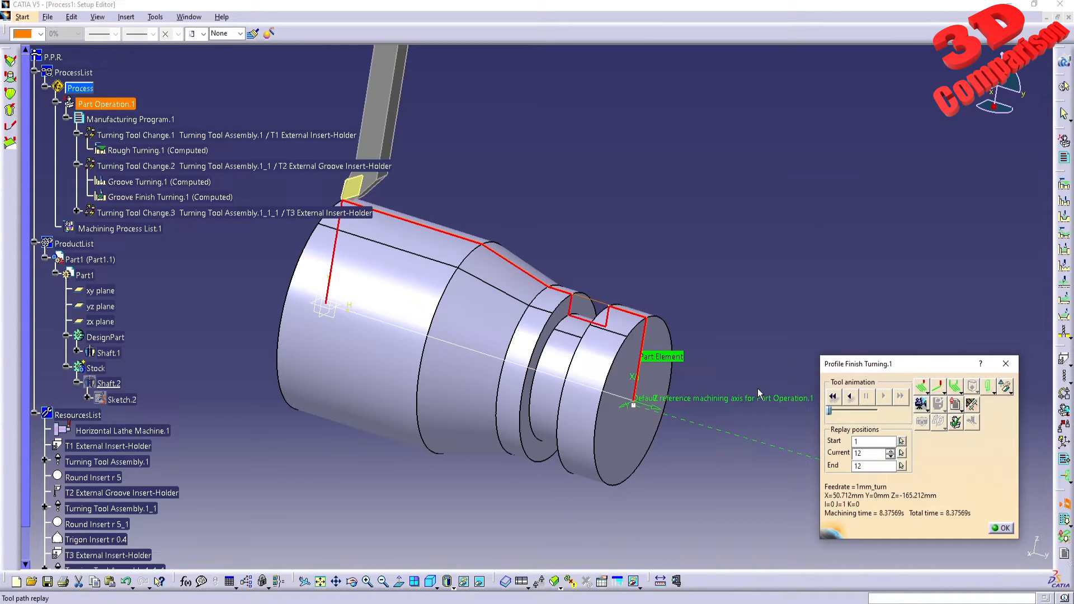
middle_click_drag(364, 222, 486, 346)
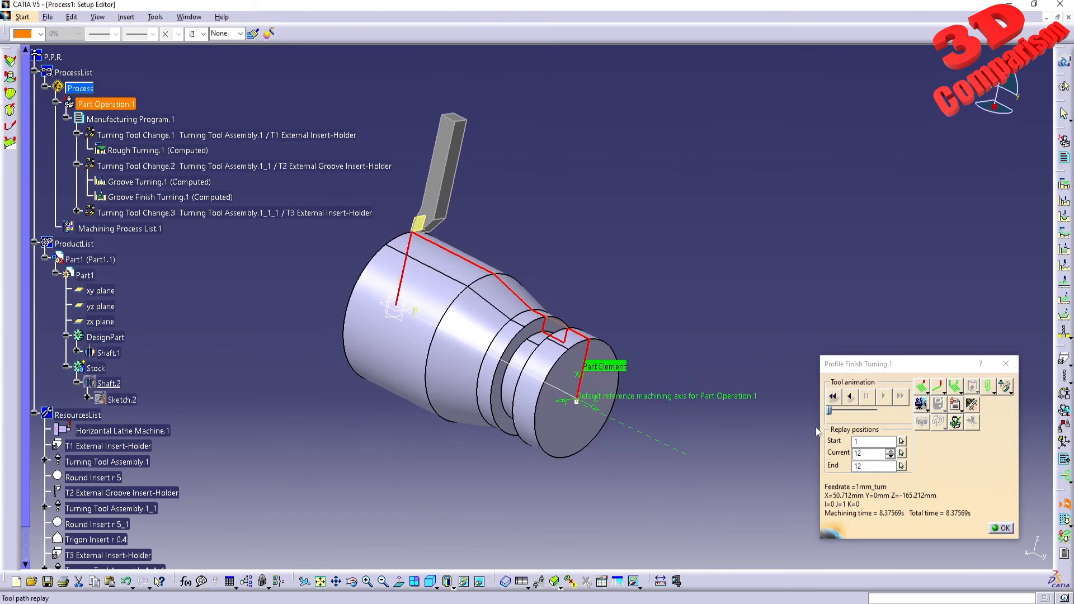
left_click(921, 404)
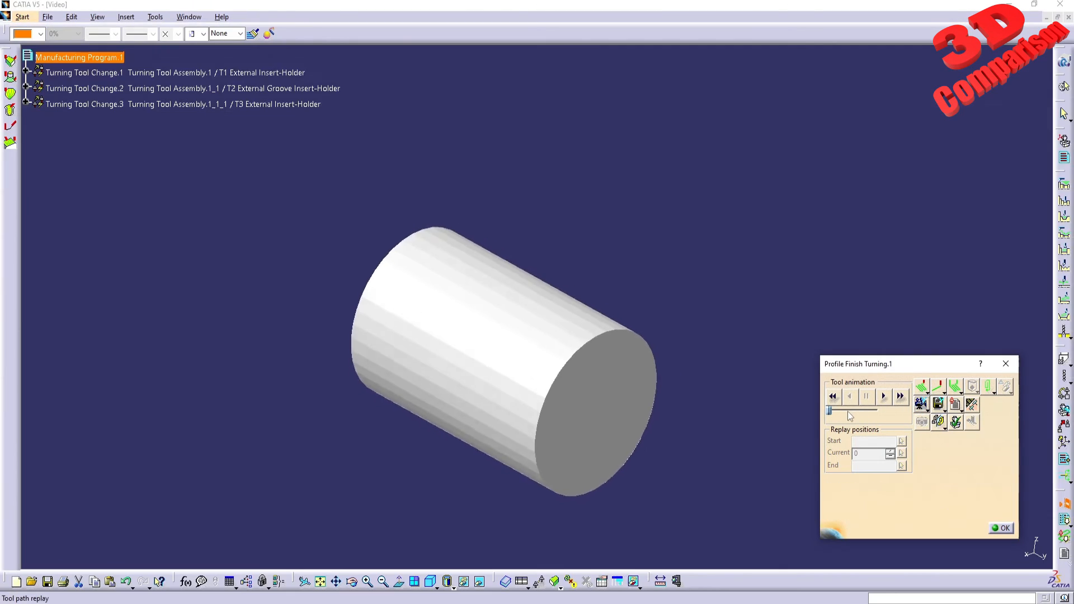
left_click_drag(830, 414, 884, 412)
left_click(884, 396)
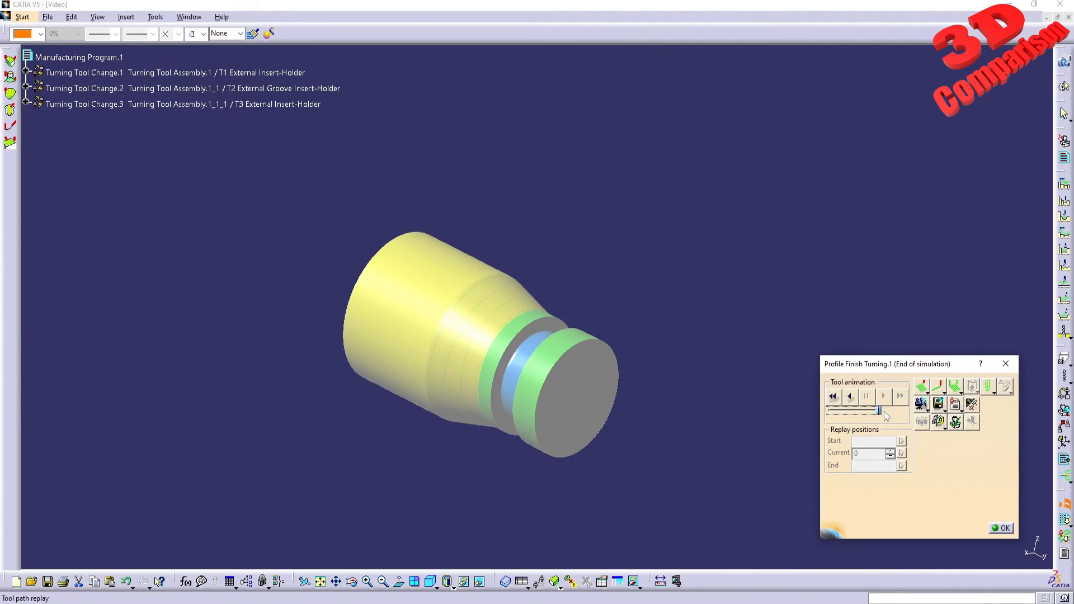
left_click(834, 398)
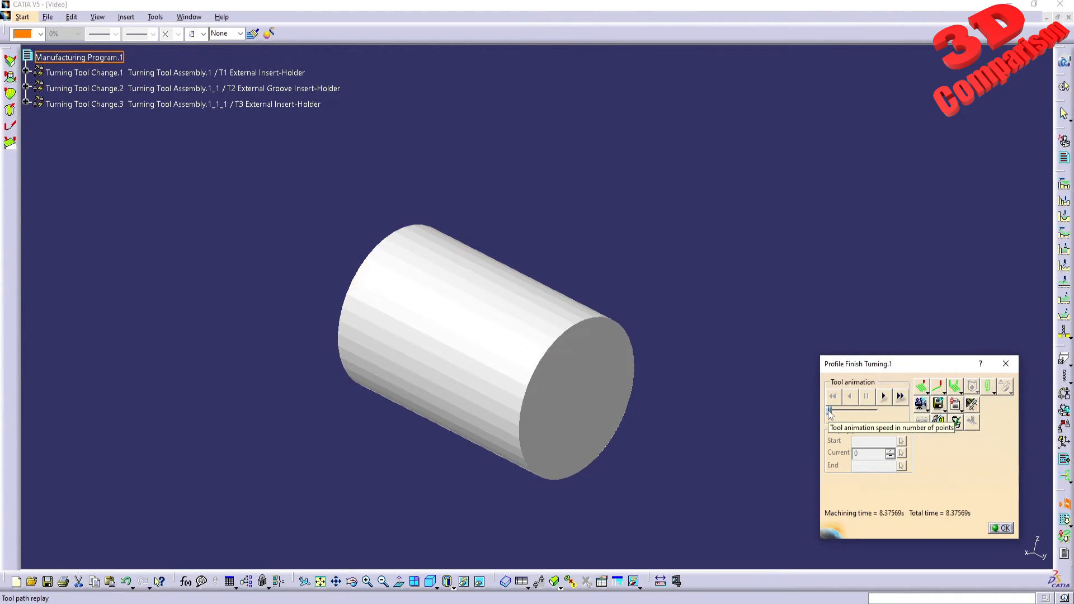
left_click(885, 398)
Step: Inspect the machined taper up close and query pick point information around its large-diameter edge, comparing the wall thickness there
middle_click_drag(508, 315, 634, 302)
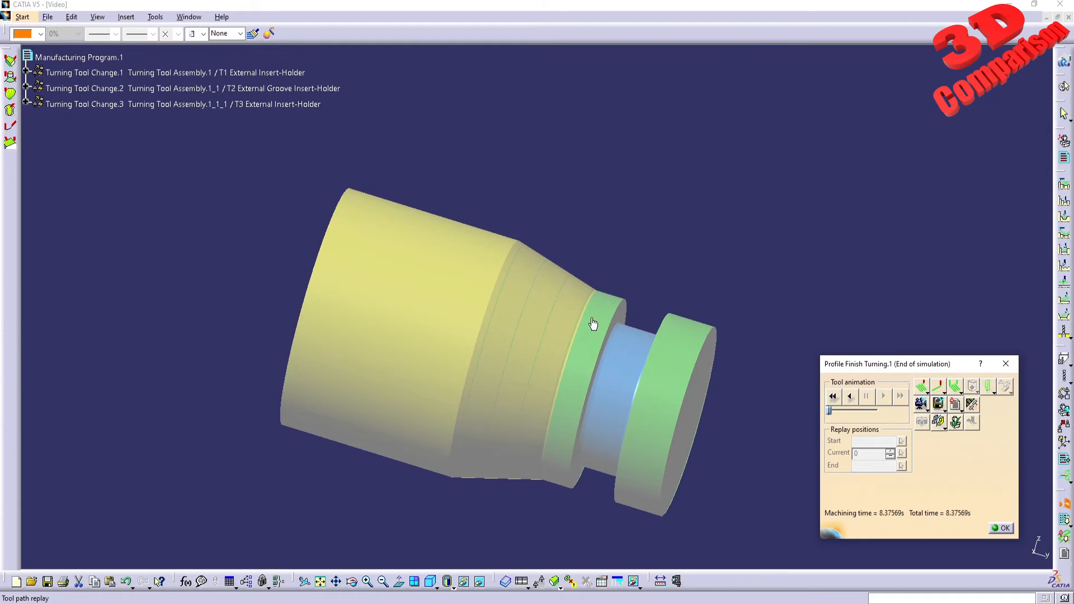
middle_click_drag(592, 319, 511, 314)
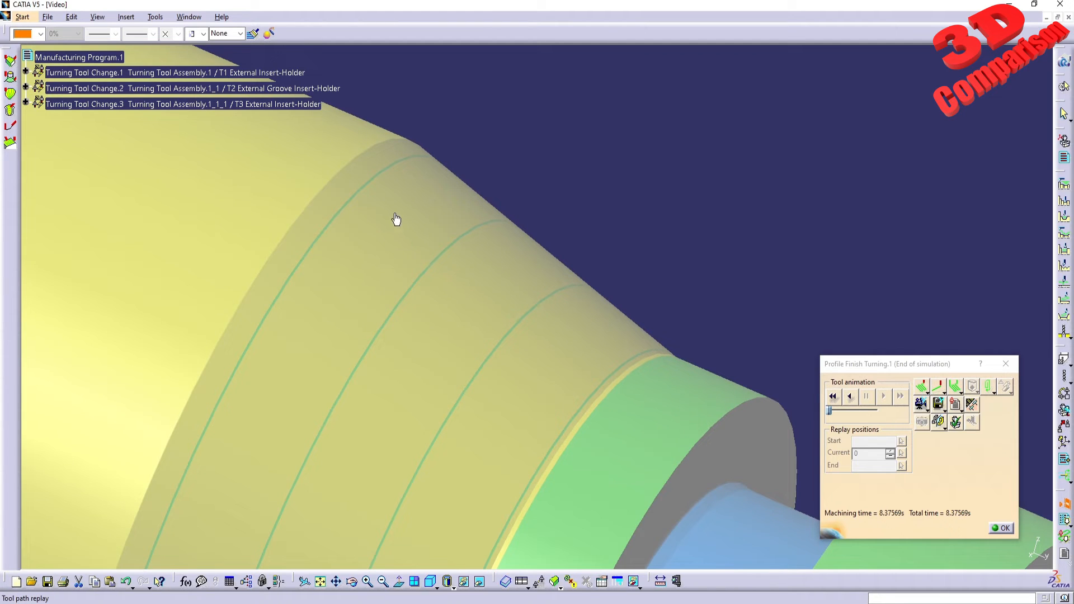
left_click(366, 187)
middle_click_drag(376, 224, 576, 251)
left_click(561, 233)
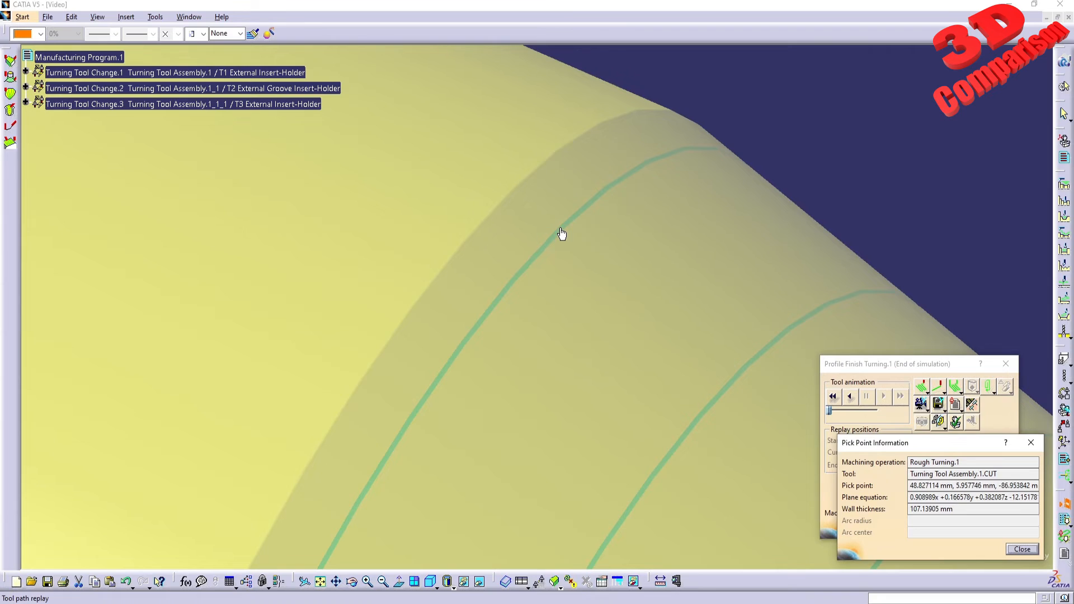
left_click(560, 231)
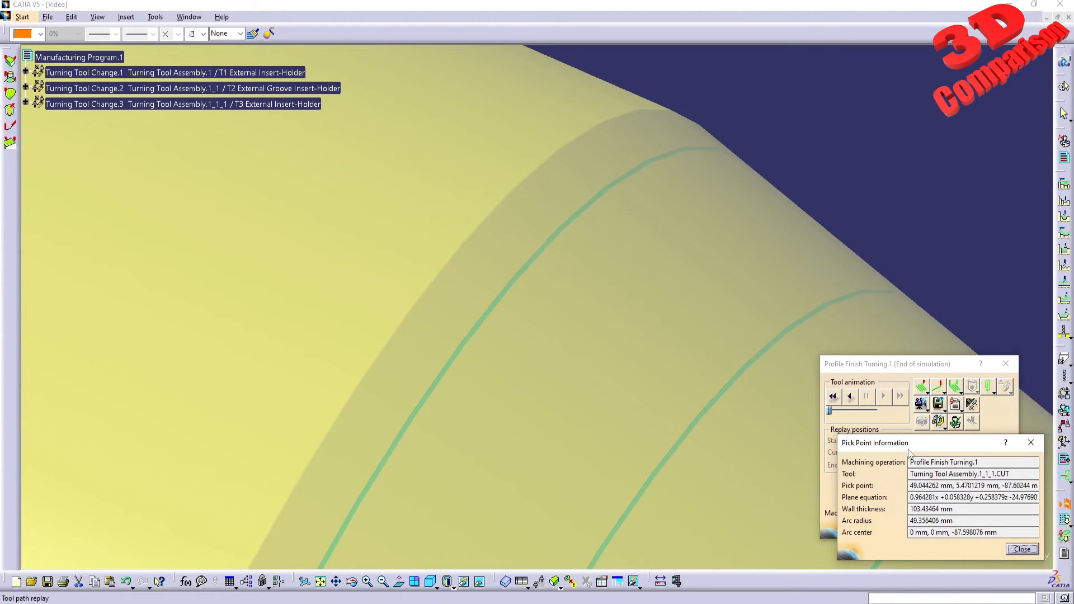
left_click_drag(912, 453, 896, 74)
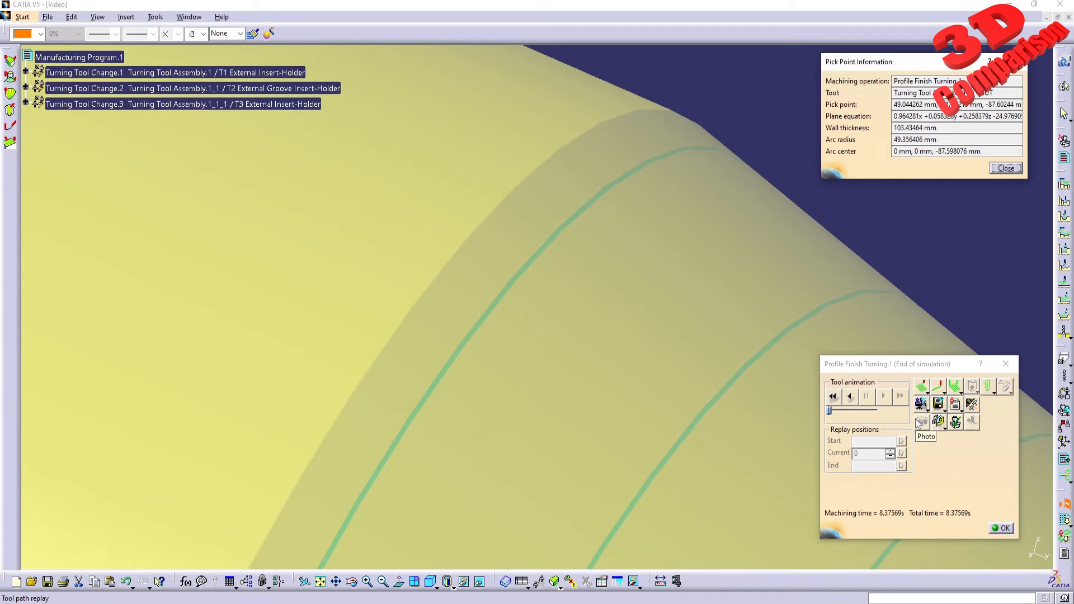
left_click(550, 238)
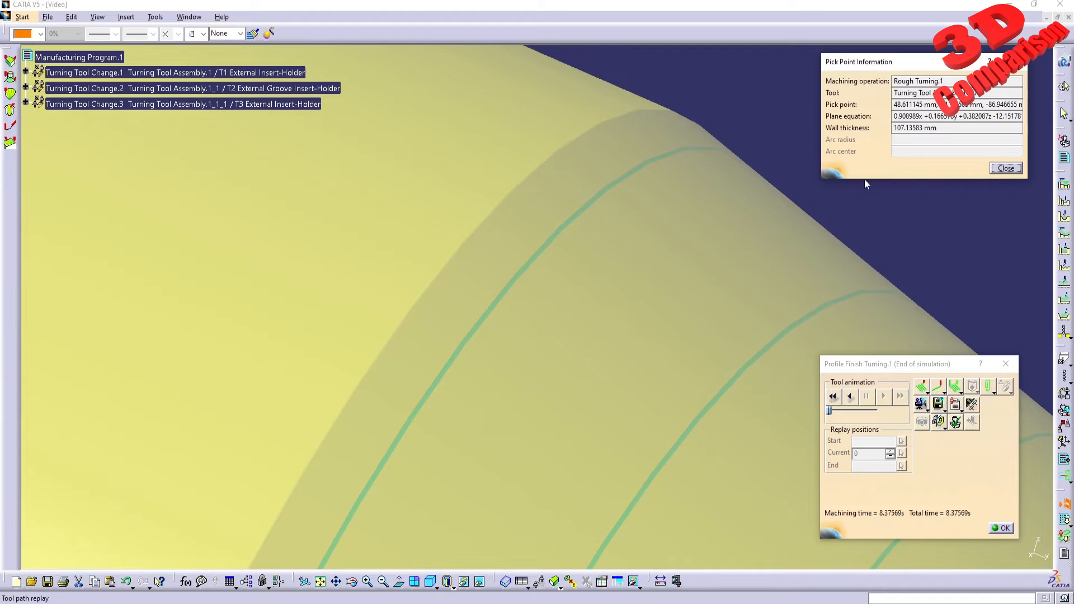
left_click(561, 235)
left_click_drag(893, 128, 931, 128)
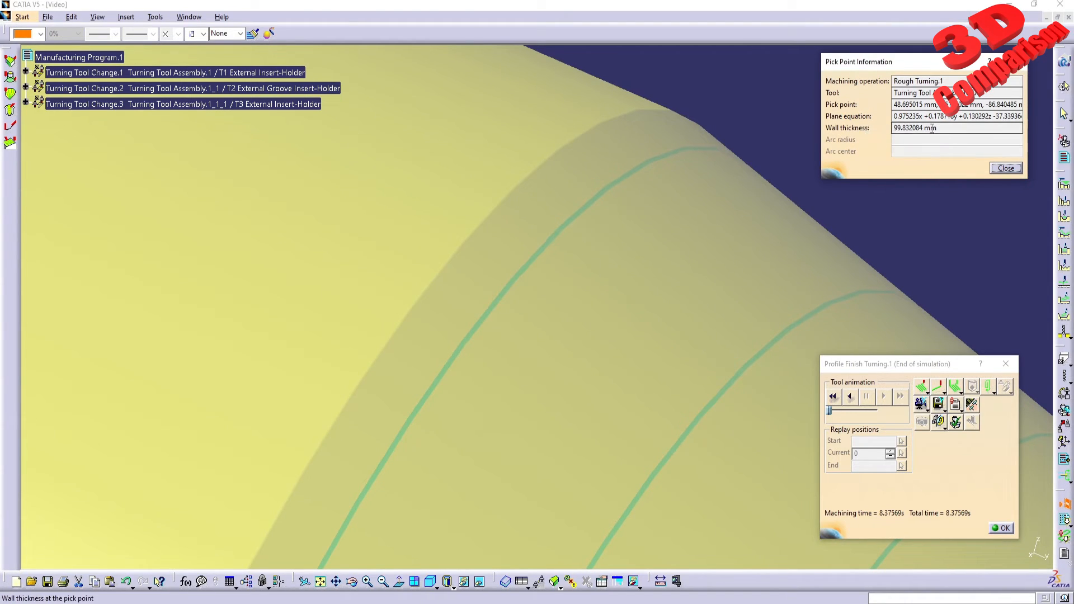
Step: Query the wall thickness at further points along the taper and start the Measure Item command with both windows visible
left_click(571, 227)
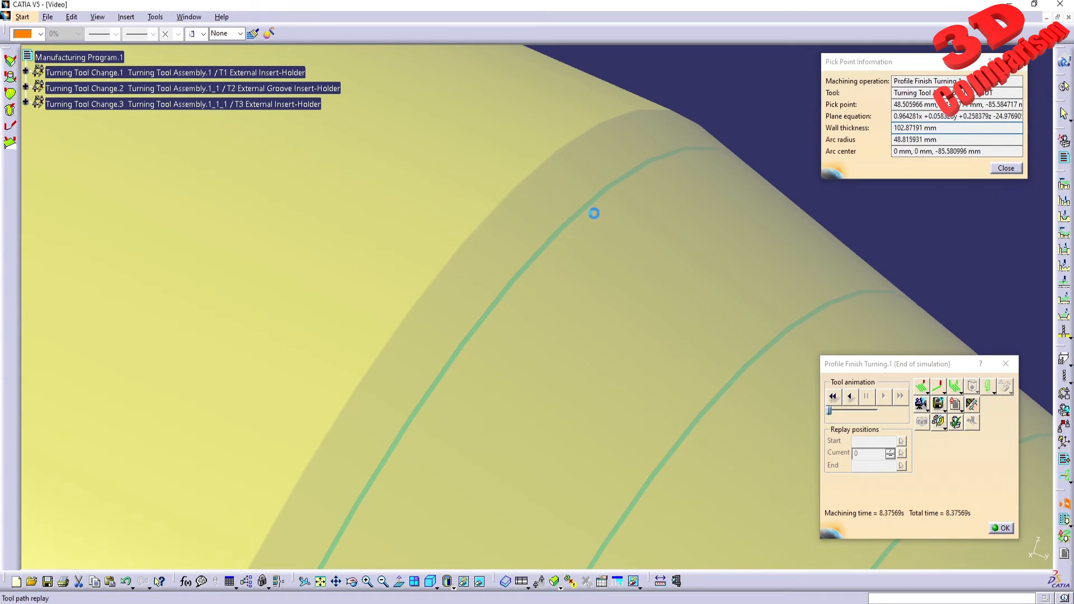
left_click(608, 289)
middle_click_drag(717, 303, 618, 275)
left_click(626, 313)
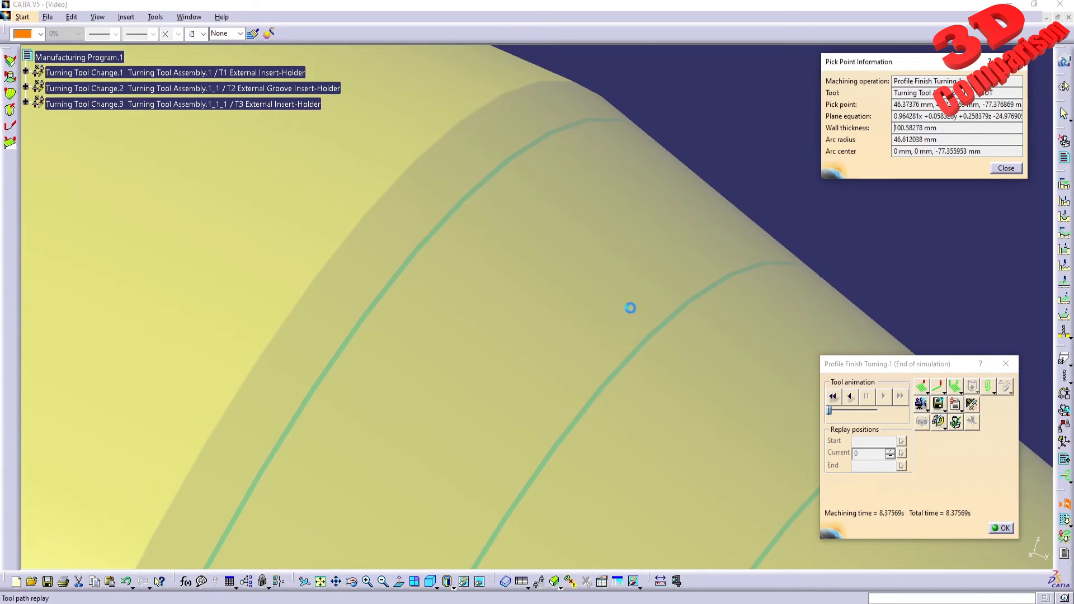
middle_click_drag(644, 312, 612, 335)
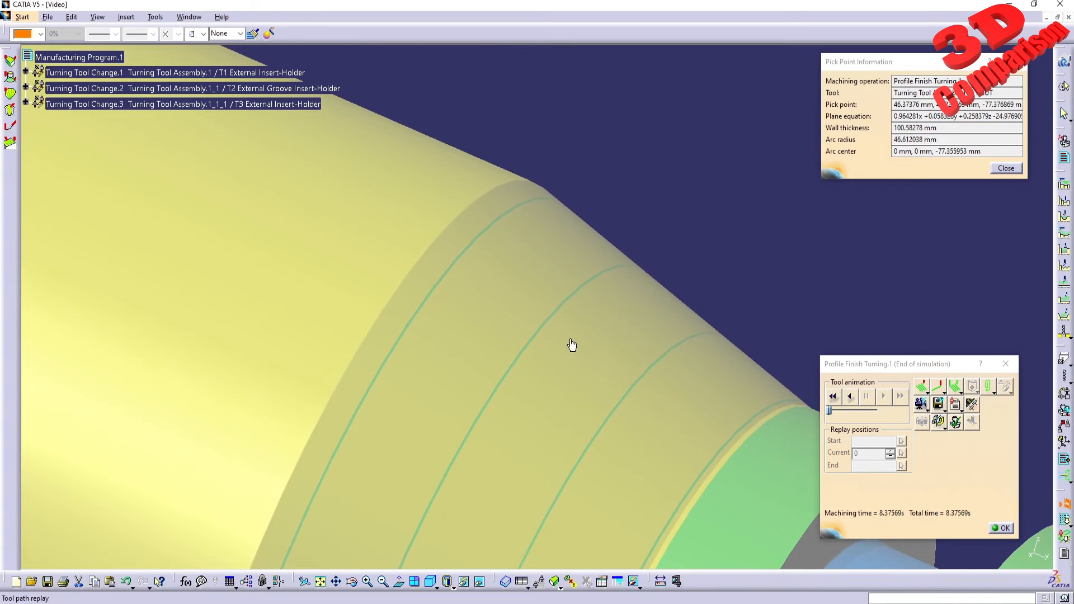
left_click(677, 582)
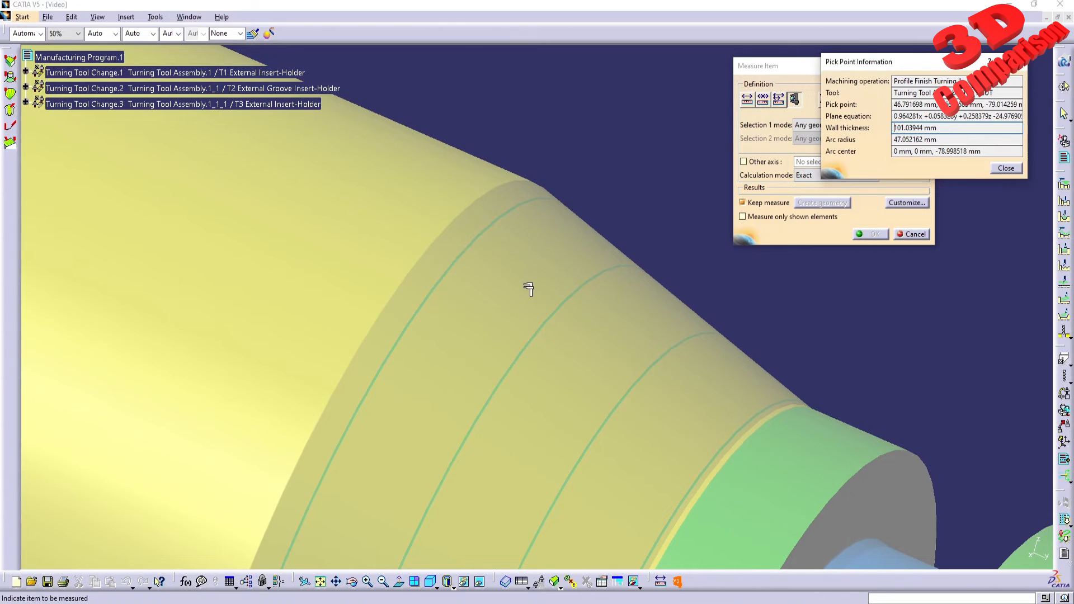
left_click_drag(892, 65, 805, 280)
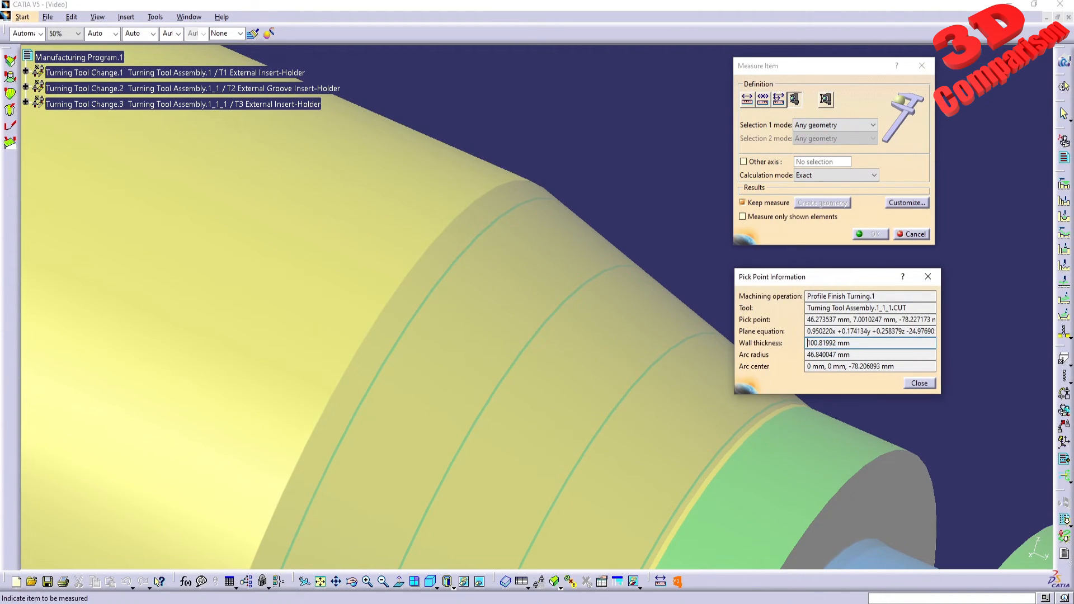
Step: Switch to YouTube Studio and open the video "CATIA V5 - How to use the measure tools" from the most recent channel content
mouse_move(285, 603)
left_click(405, 565)
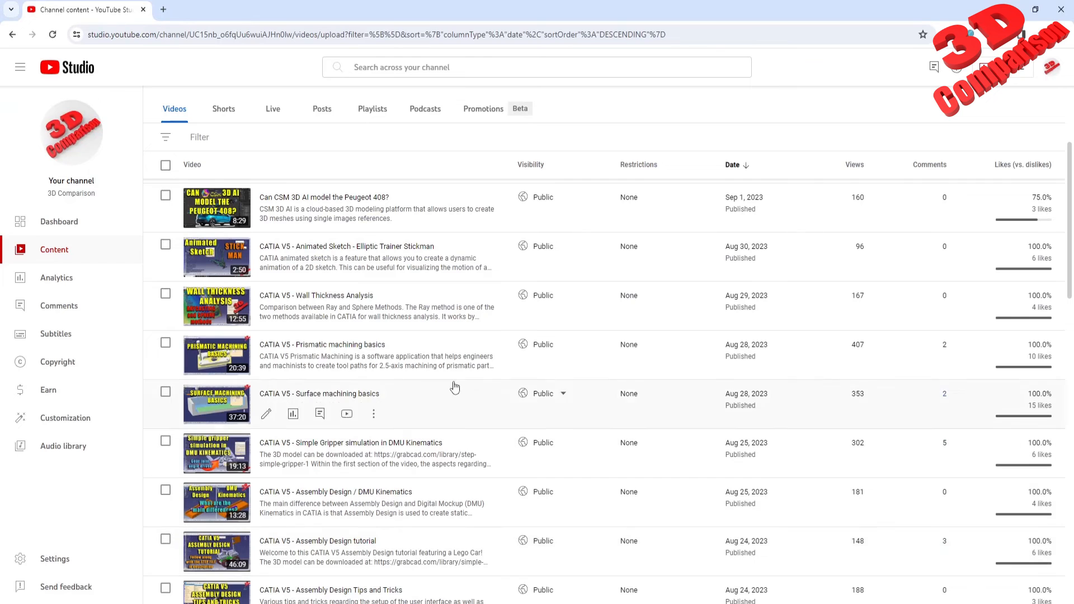
scroll(496, 389, "down", 20)
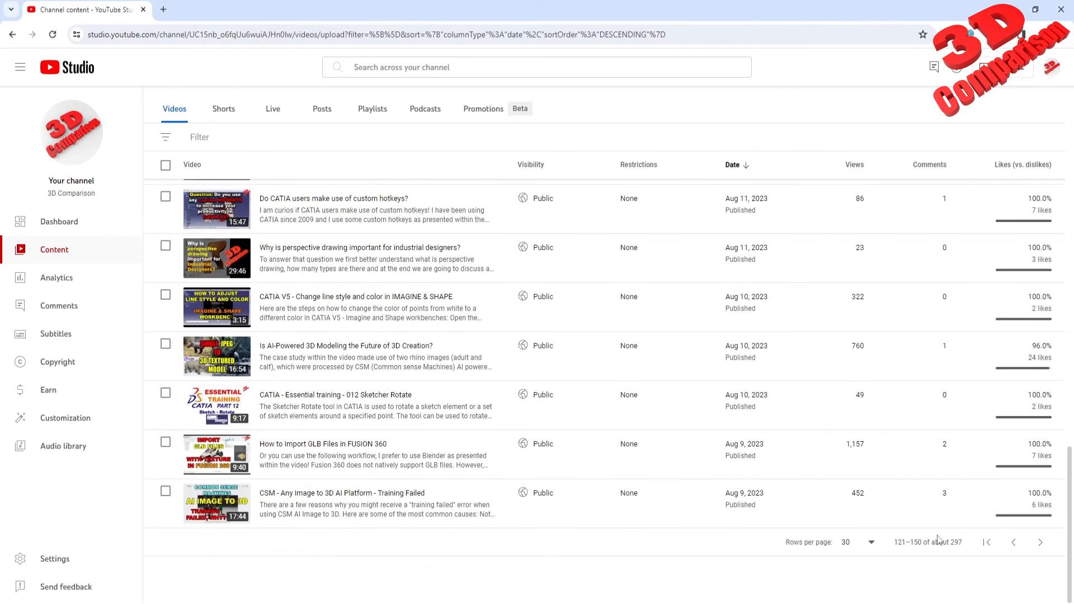
left_click(1002, 544)
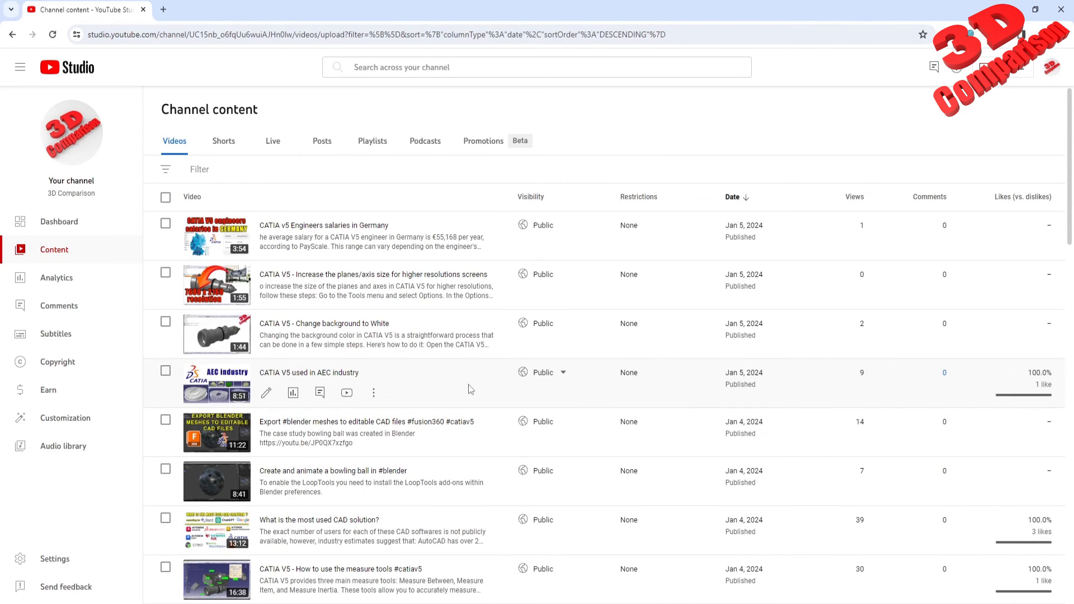
scroll(471, 390, "down", 2)
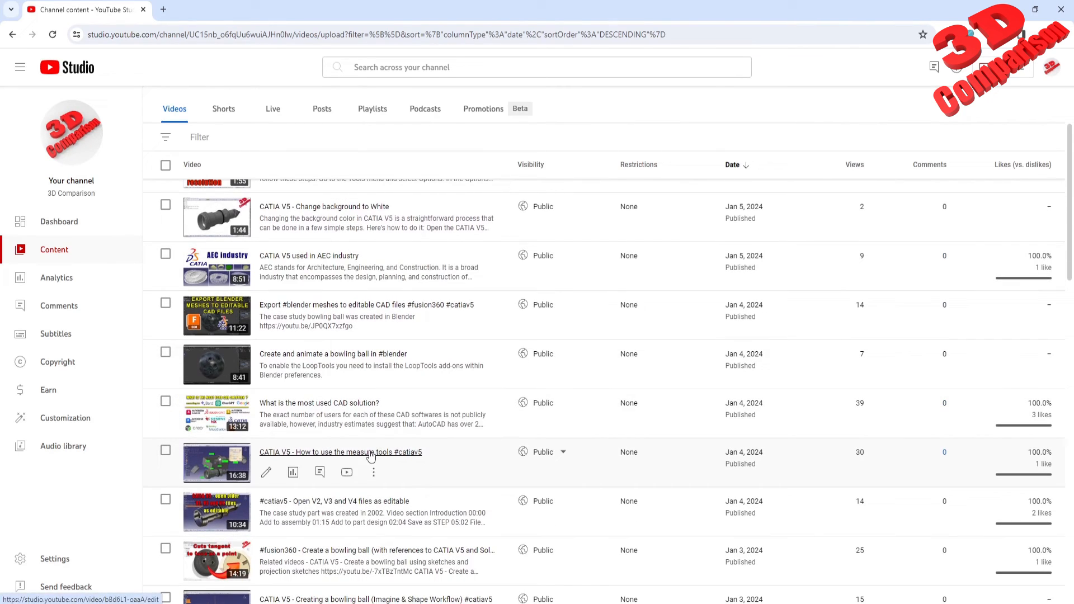
left_click(371, 457)
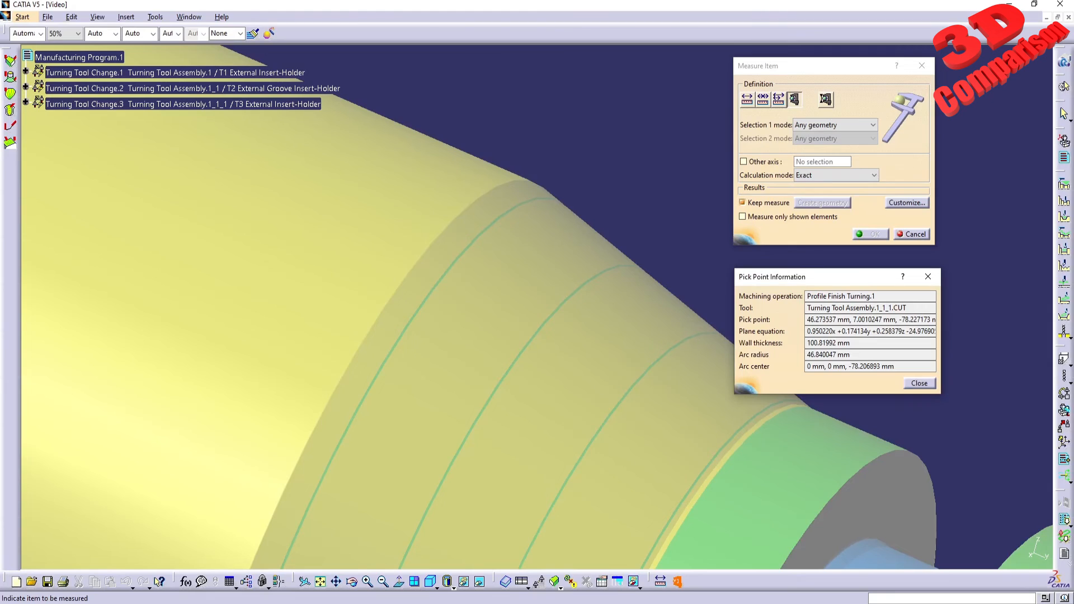
Step: Back in CATIA, pick points from the taper's large end toward the green collar to check wall thickness, and examine the whole machined shaft
left_click(530, 240)
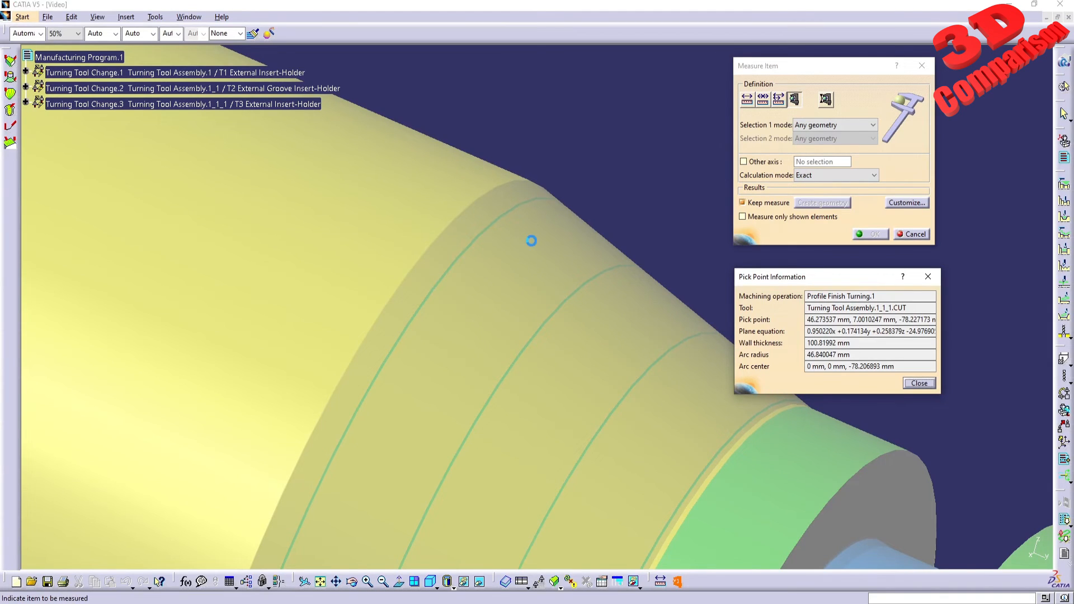
left_click(624, 319)
middle_click_drag(638, 322, 579, 353)
left_click(561, 336)
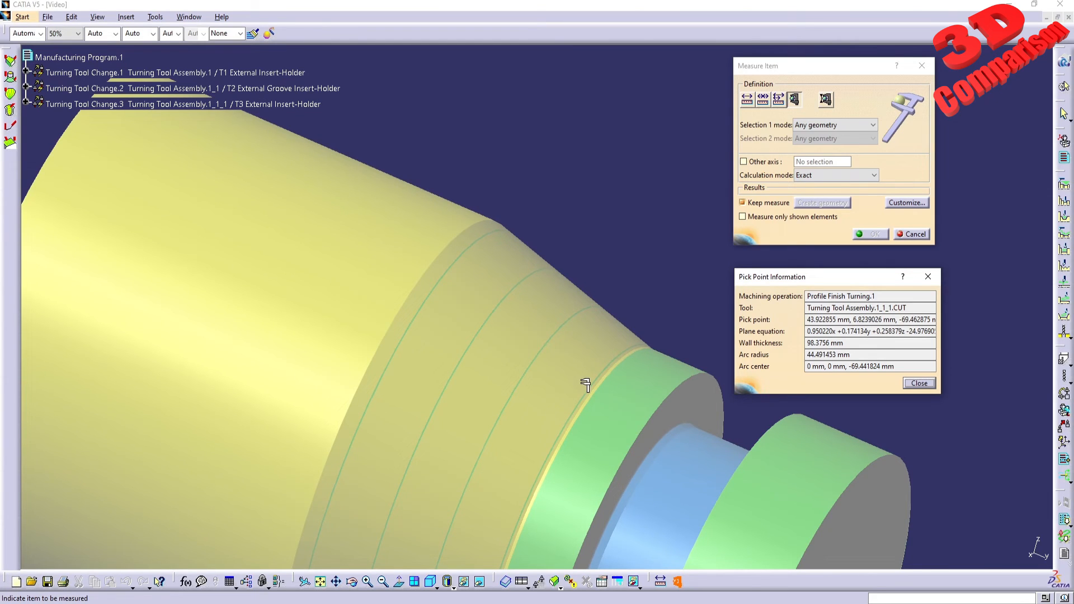
middle_click_drag(582, 378, 543, 357)
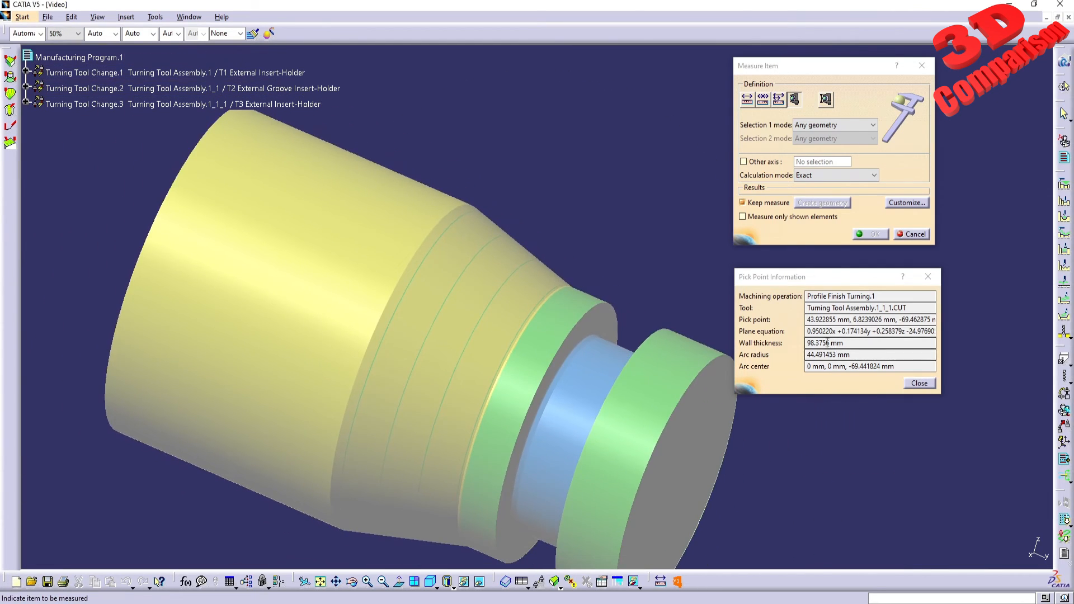
left_click_drag(822, 343, 829, 343)
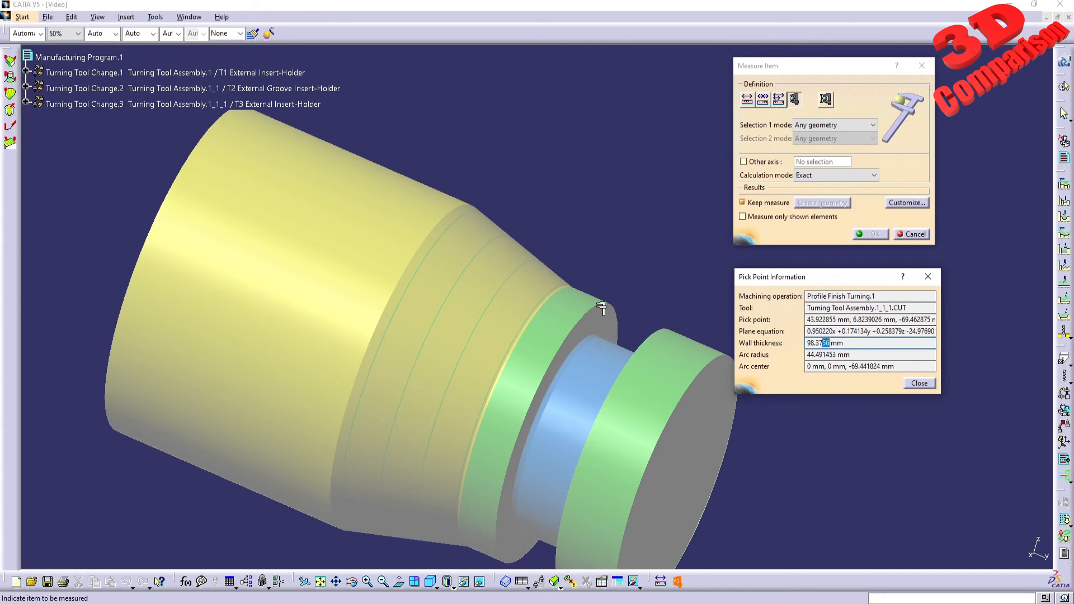
middle_click_drag(601, 308, 546, 265, "ctrl")
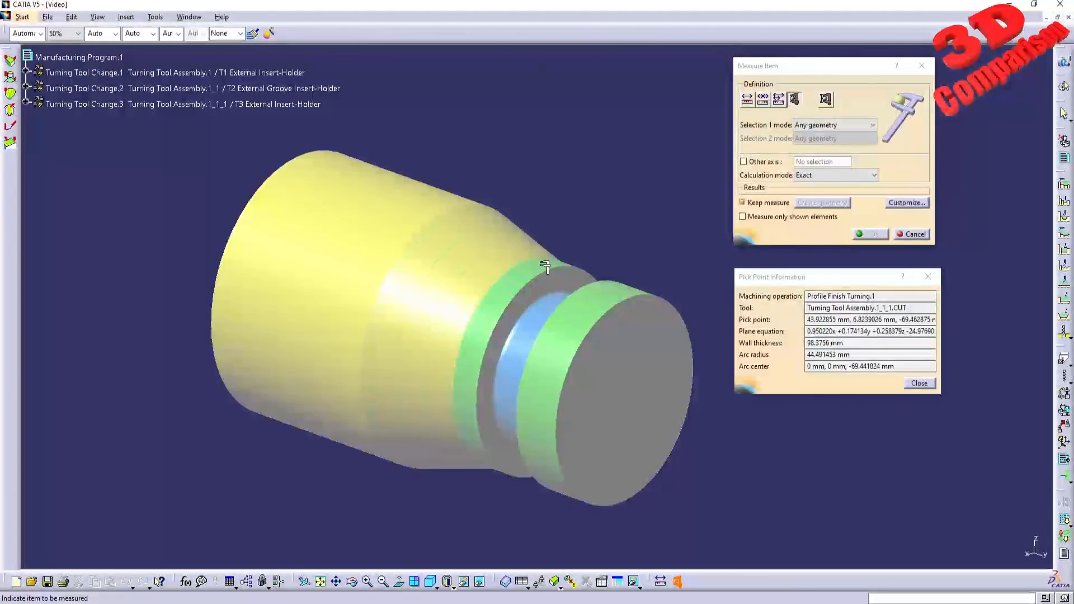
Step: Close the pick point information, cancel Measure Item and leave the video simulation for the Profile Finish Turning.1 settings
left_click(927, 384)
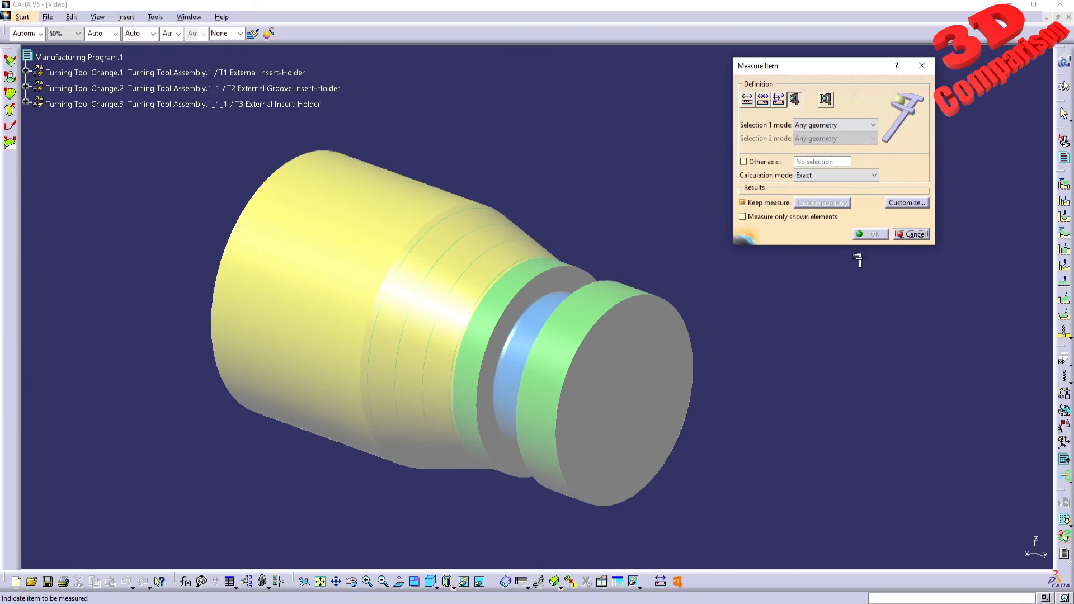
left_click(912, 234)
left_click_drag(907, 373, 848, 320)
left_click(940, 476)
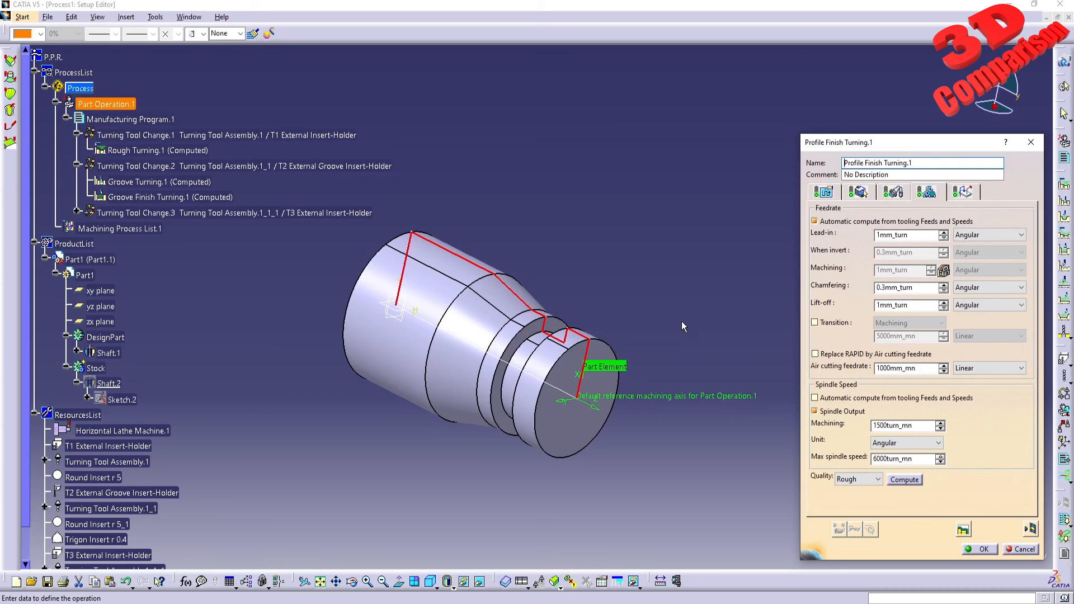
middle_click_drag(599, 301, 625, 298)
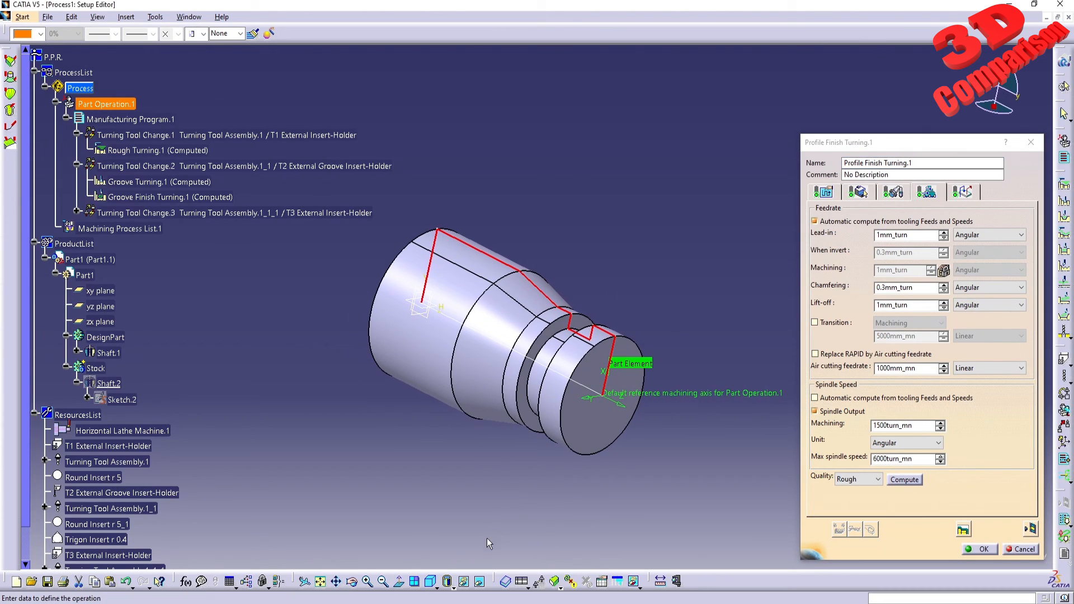
left_click_drag(496, 559, 31, 335)
left_click_drag(533, 49, 94, 275)
left_click_drag(595, 563, 1045, 317)
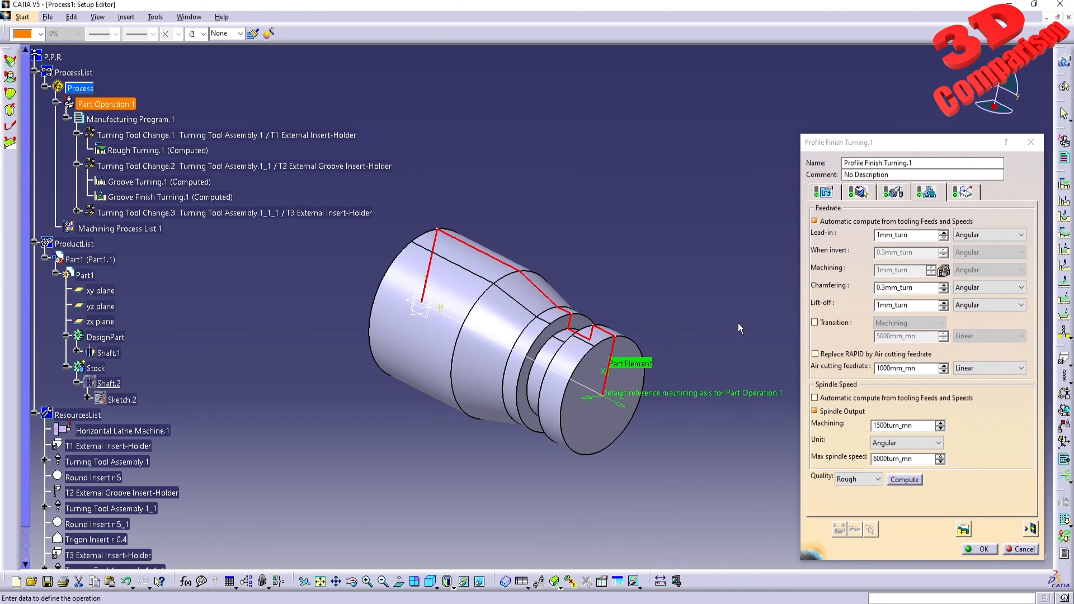